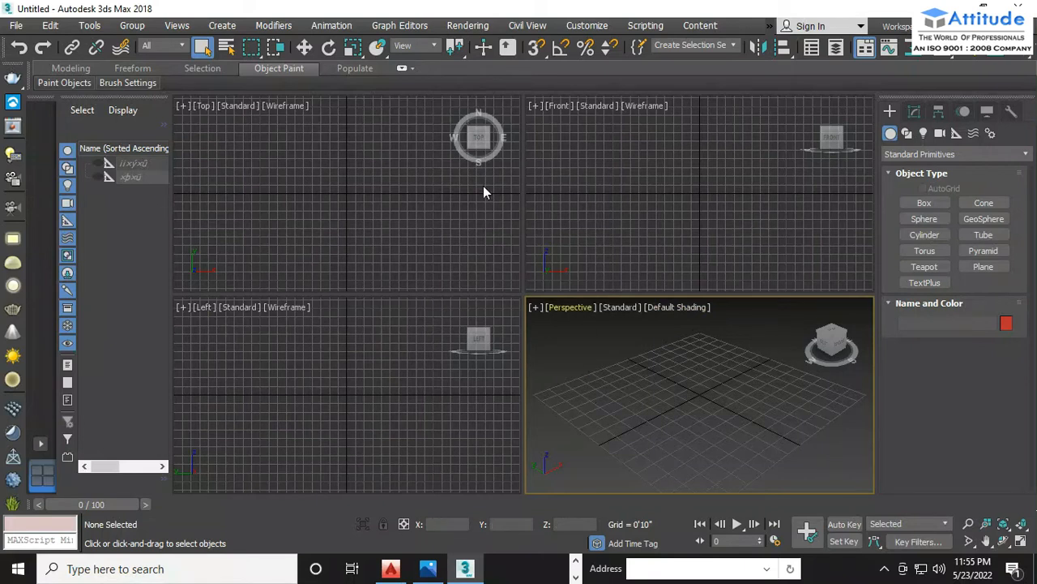
Activate the Top, Front, Left and Perspective viewports in turn to examine the four-view layout.
click(359, 214)
click(607, 190)
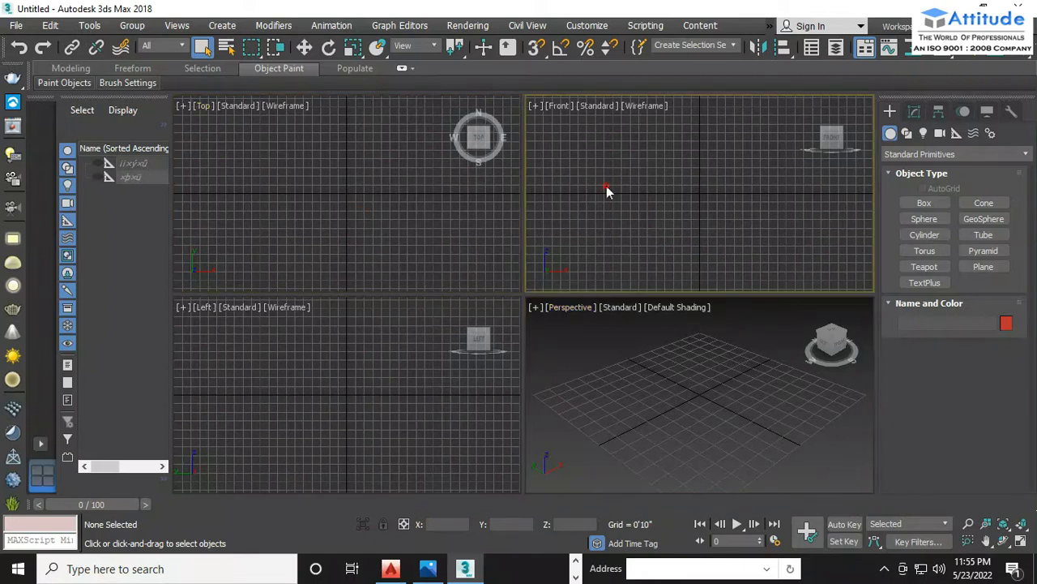
click(259, 409)
click(620, 381)
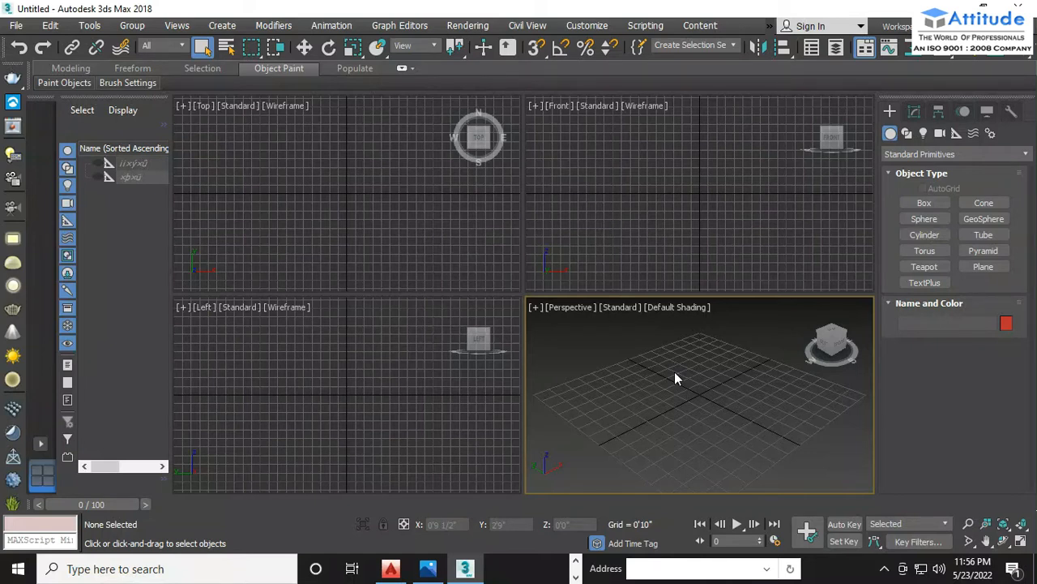
click(413, 224)
click(573, 171)
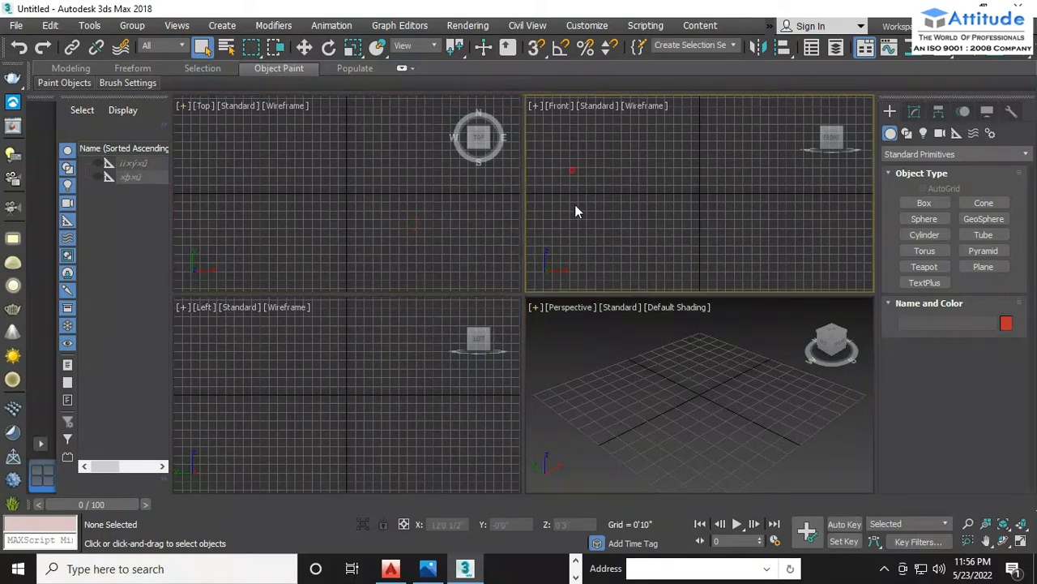
click(591, 323)
click(359, 224)
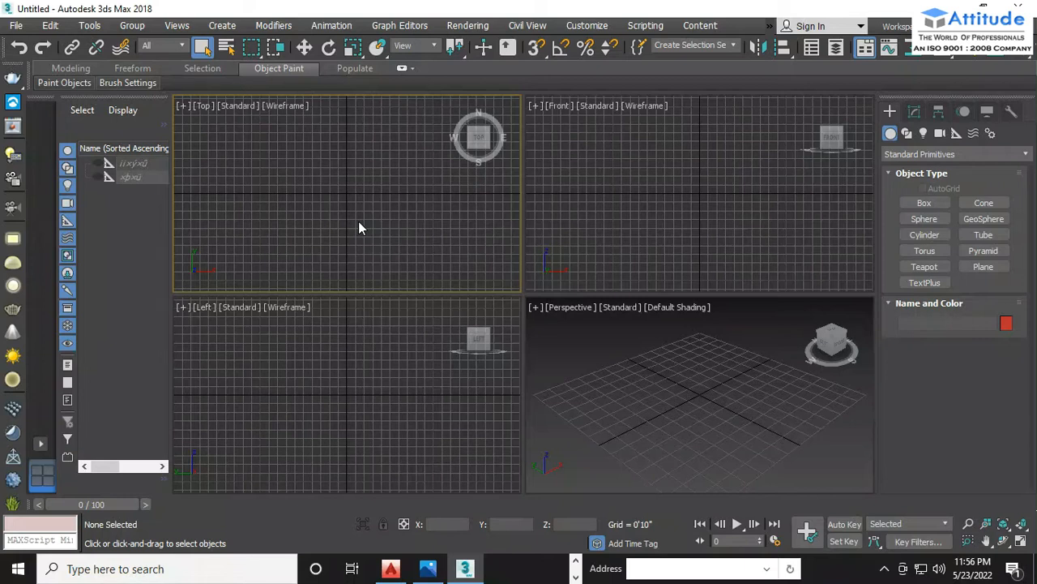
Maximize the Top viewport and then the Front viewport, restoring the four-viewport layout after each.
click(452, 209)
key(alt+w)
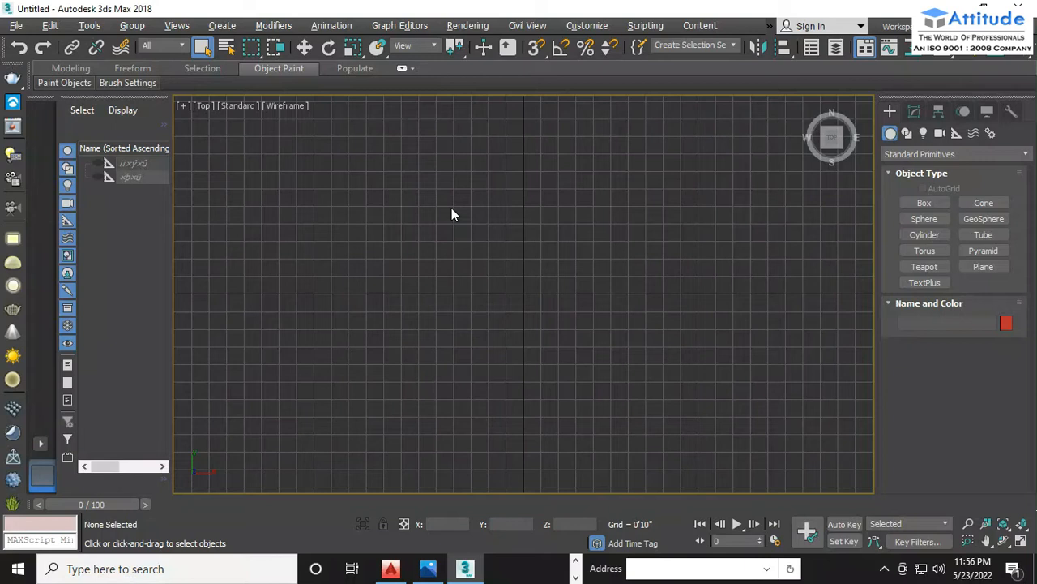
key(alt+w)
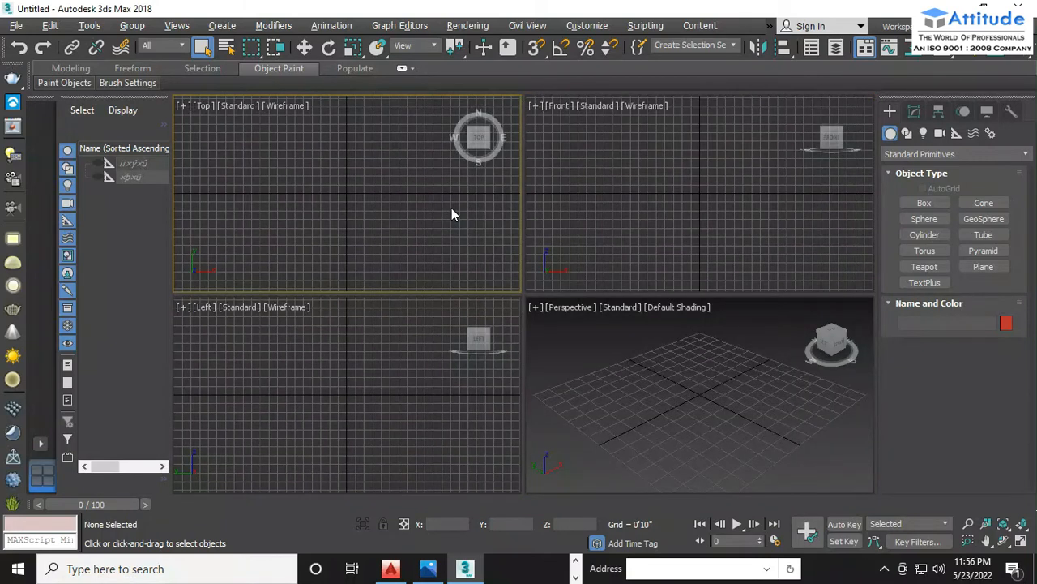
click(624, 191)
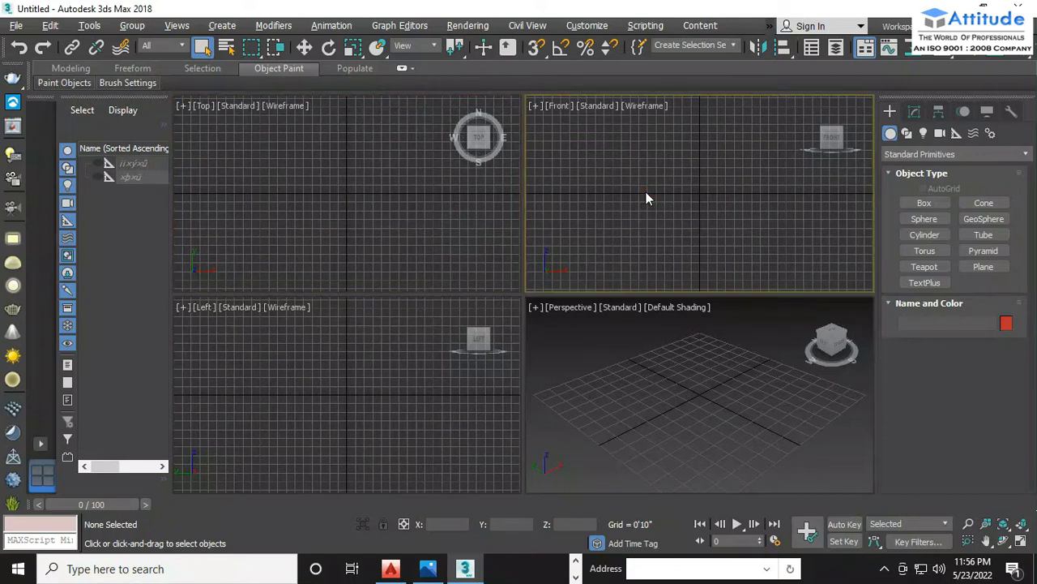
key(alt+w)
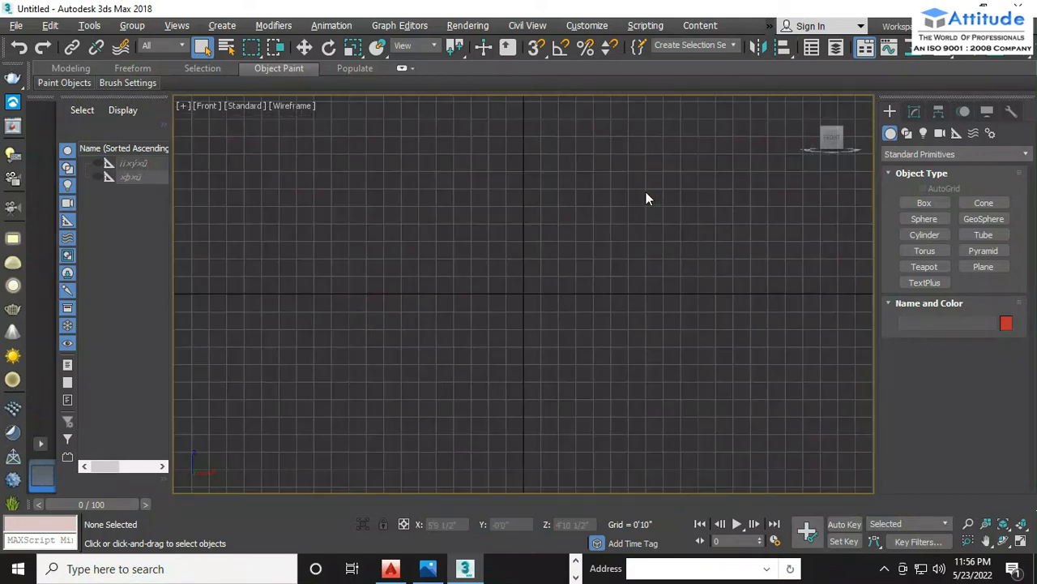
key(alt+w)
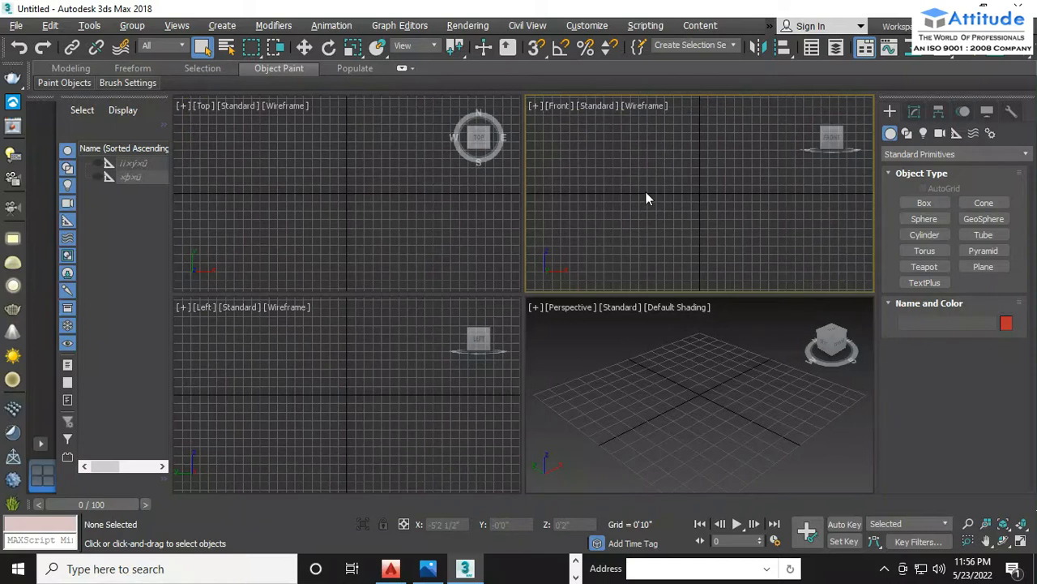
Create a box in the Perspective viewport about 4'7 1/2" long, 6'1" wide and 3'4 1/2" high, and deselect it.
click(706, 348)
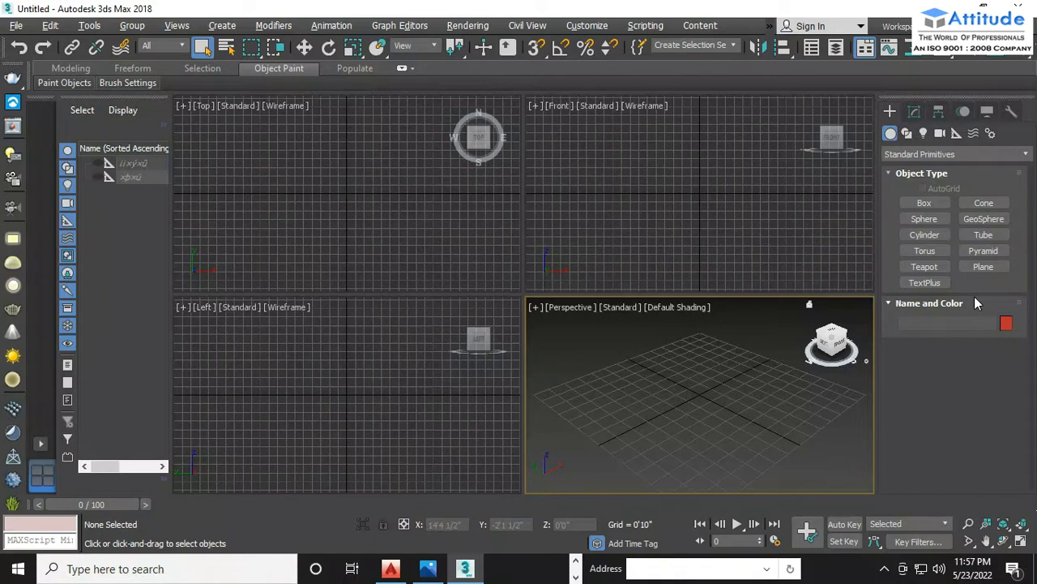
click(943, 202)
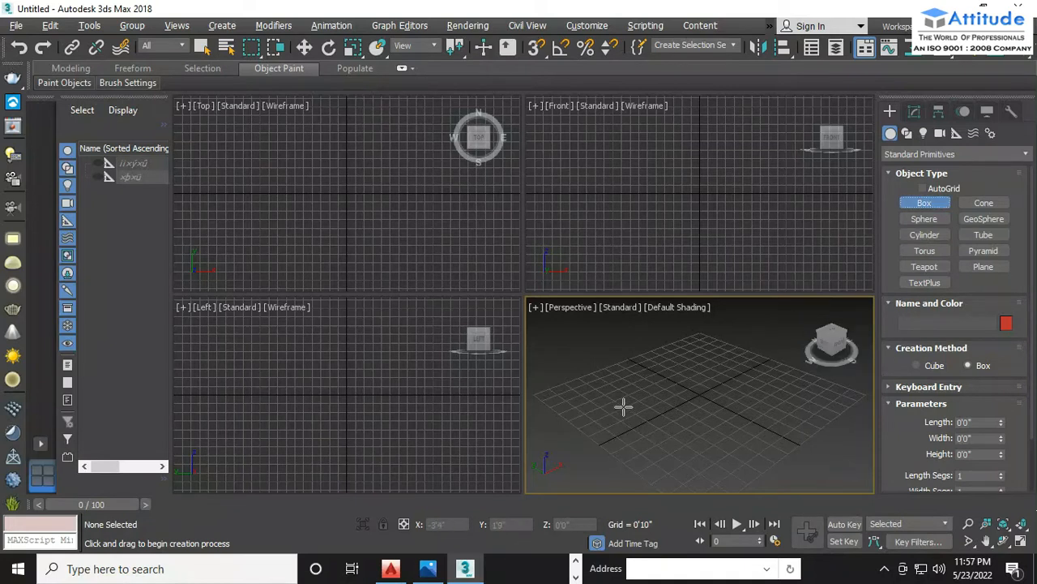
drag(618, 403, 774, 393)
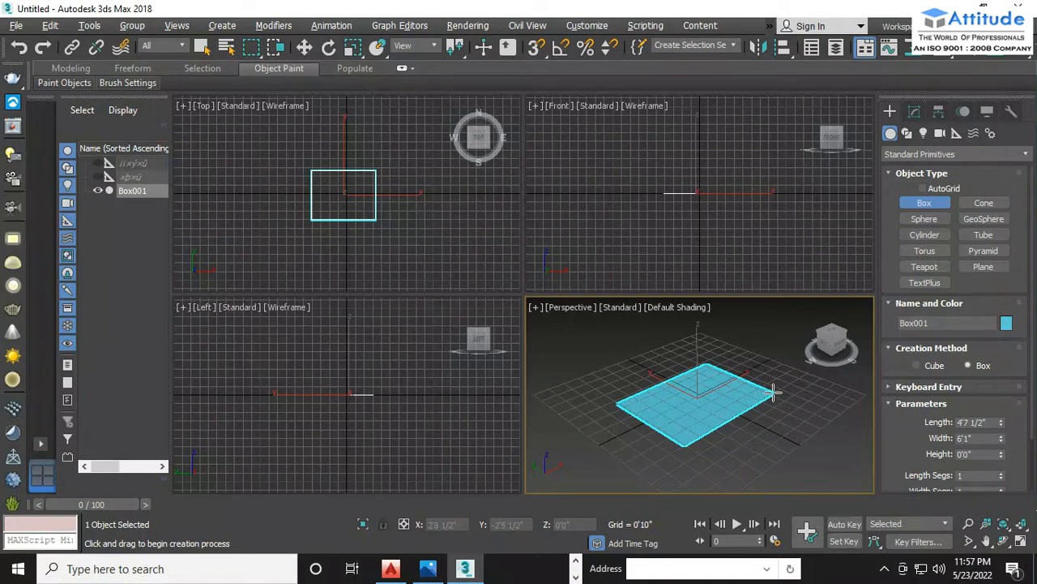
click(771, 321)
middle_drag(749, 440, 725, 460)
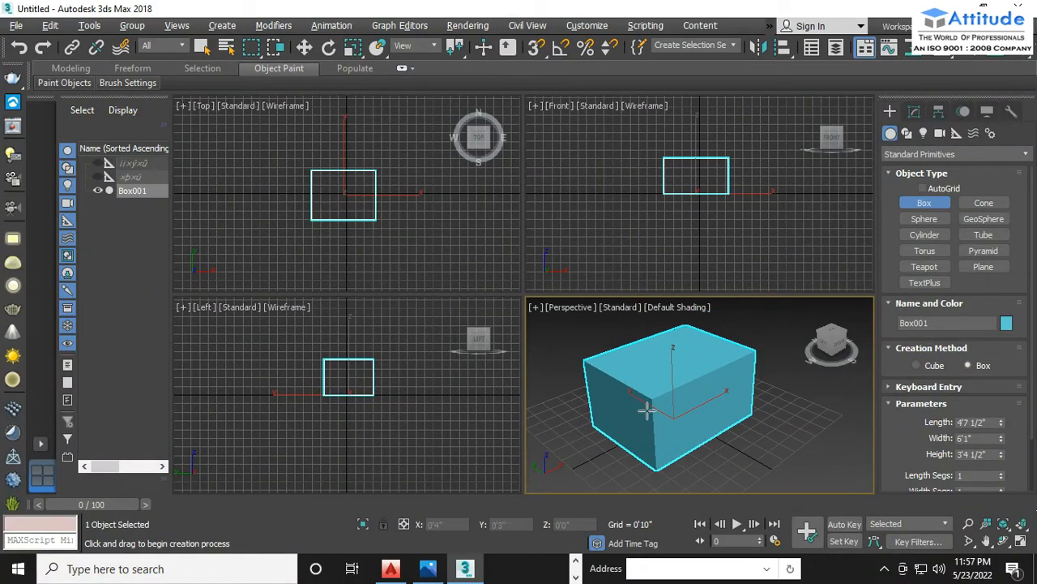
right_click(716, 437)
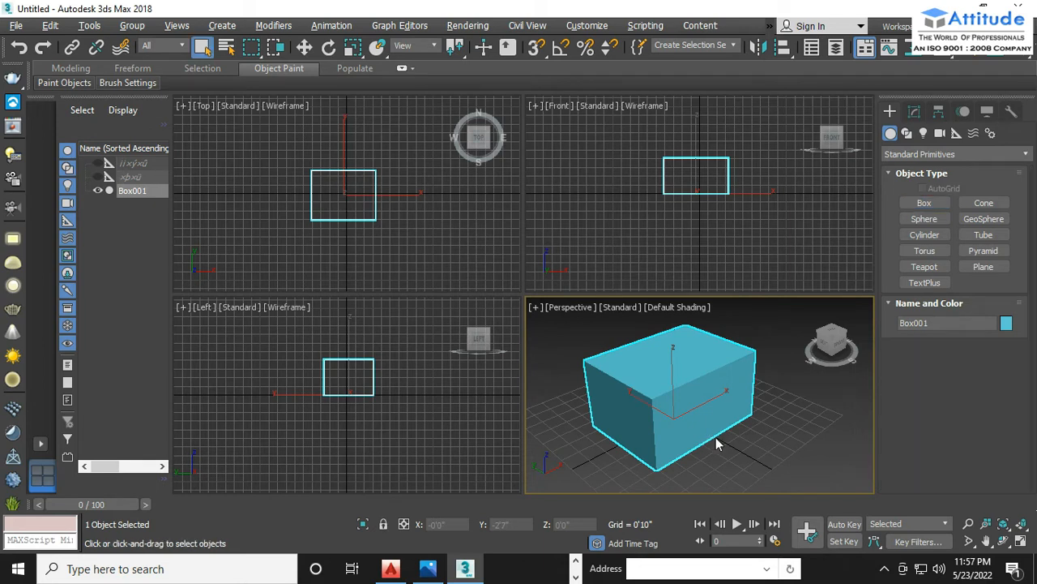
click(817, 415)
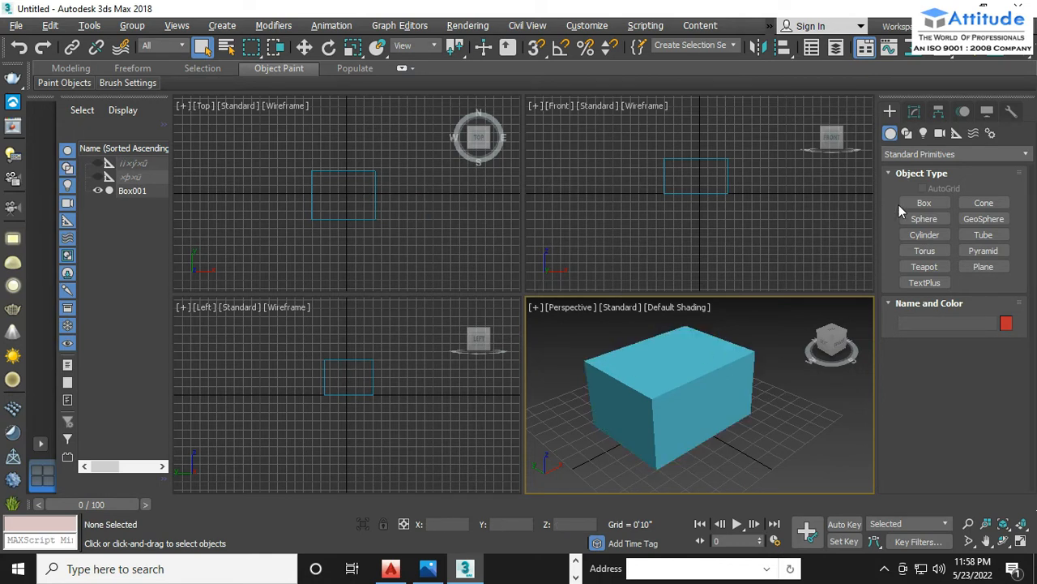
Change the box's object color to light pink from the 3ds Max palette.
click(653, 414)
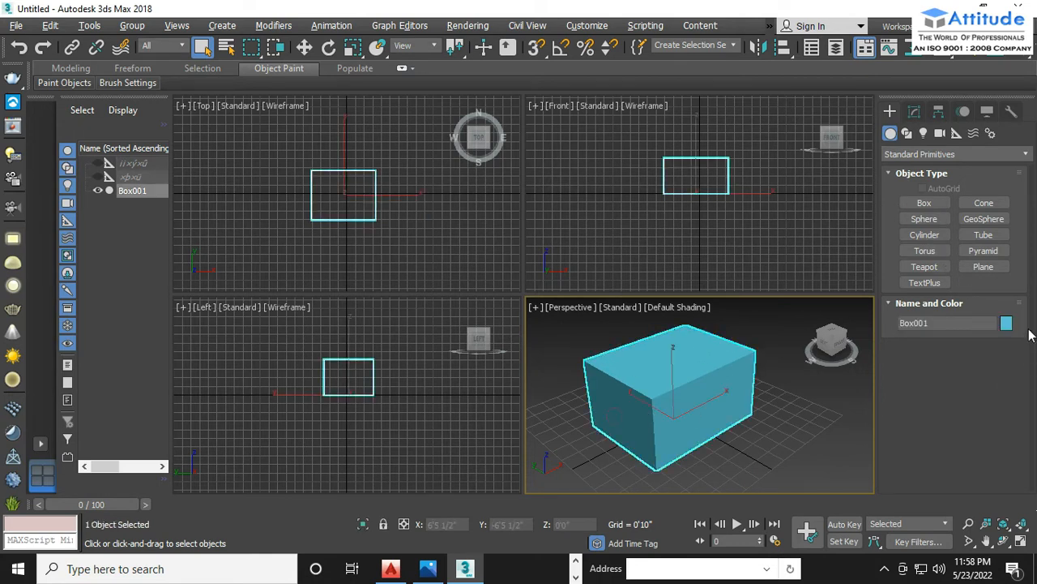
click(1005, 322)
click(636, 219)
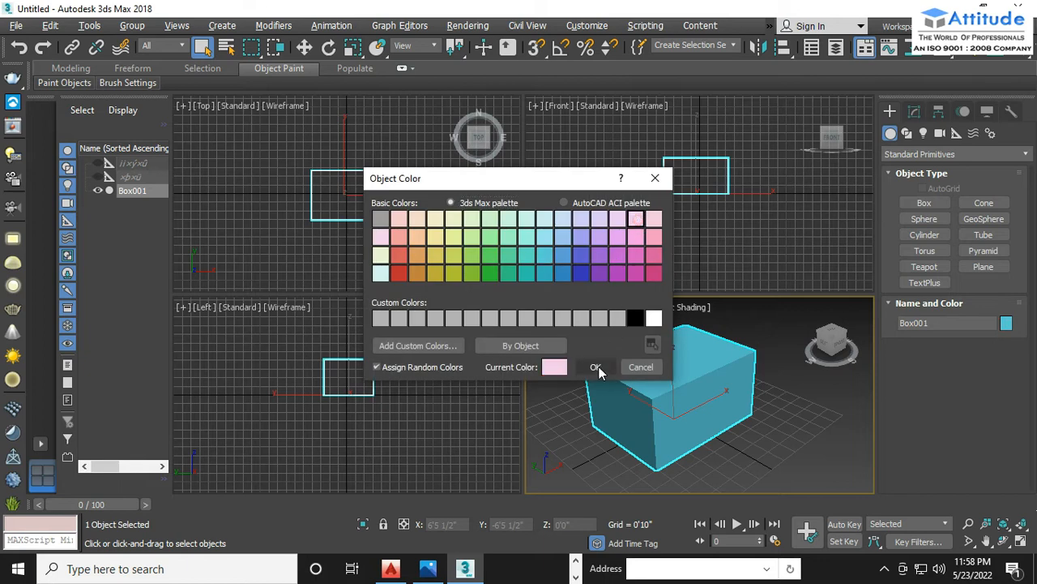
click(597, 370)
click(731, 449)
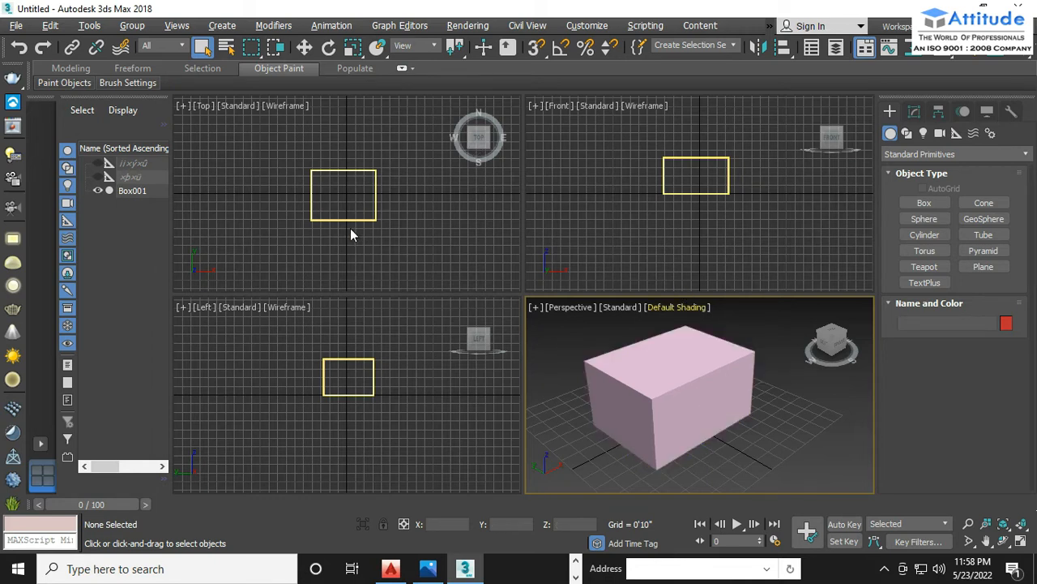
Examine the box in each of the four viewports, including the Left view maximized and restored.
scroll(369, 205, up, 2)
click(428, 214)
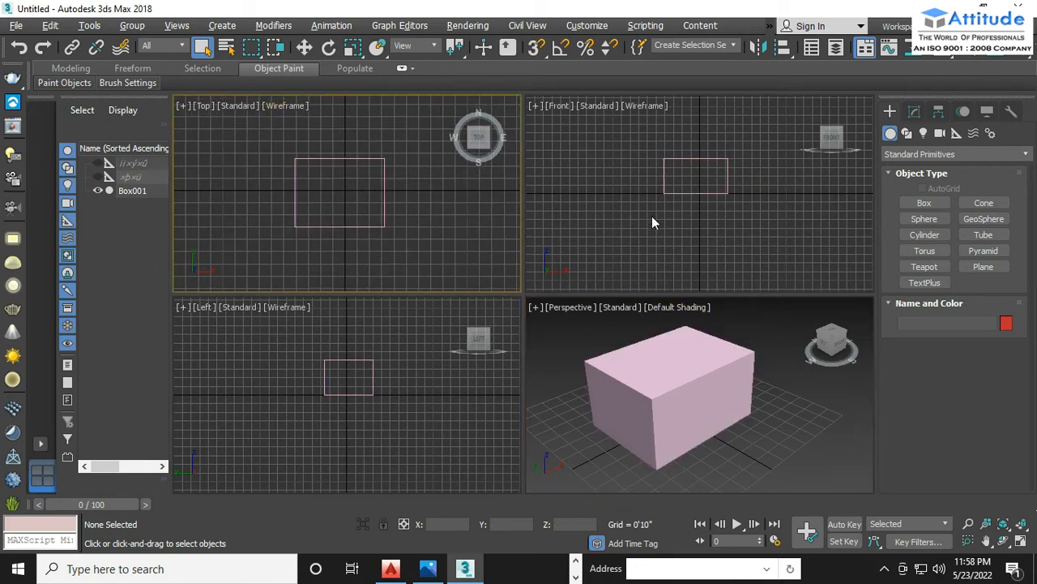
click(690, 216)
click(397, 383)
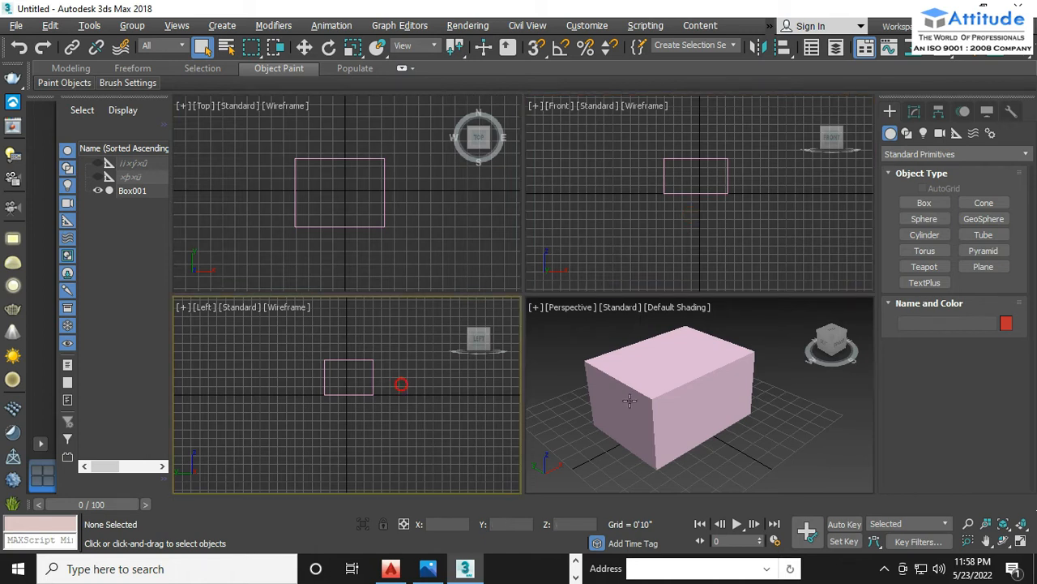
click(734, 443)
click(346, 422)
key(alt+w)
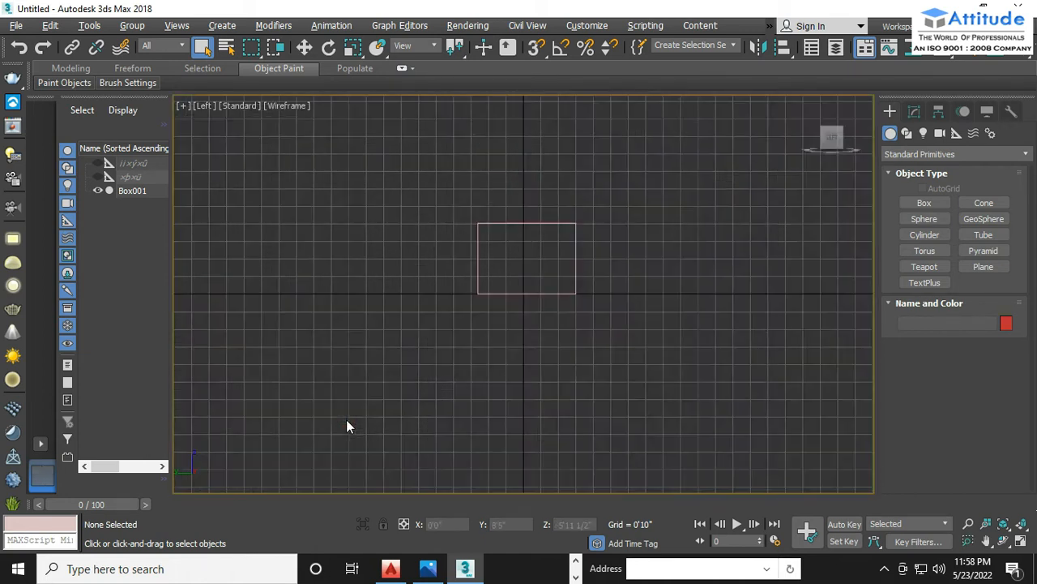
scroll(585, 223, up, 2)
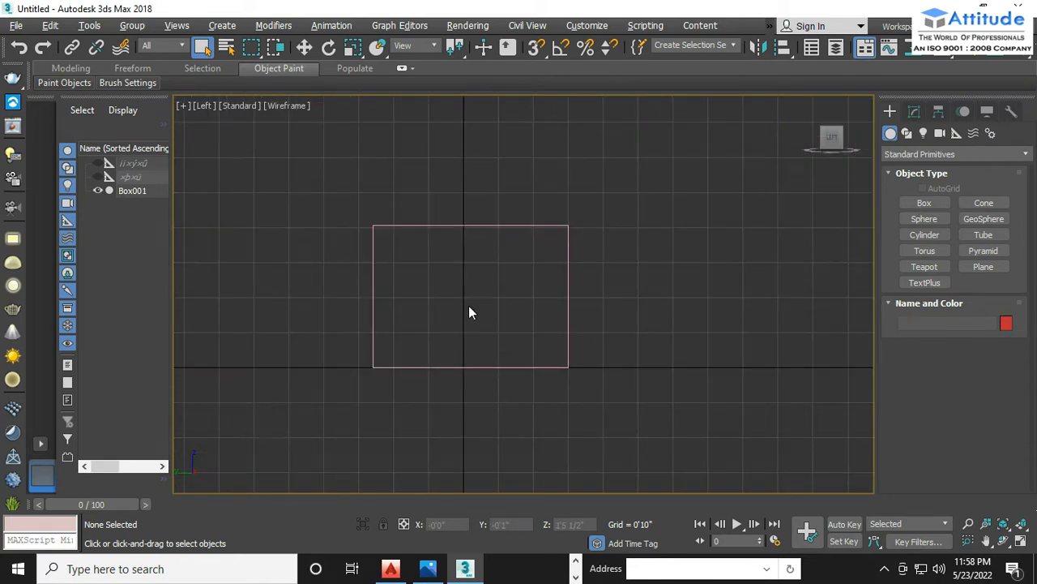
scroll(468, 305, down, 3)
key(alt+w)
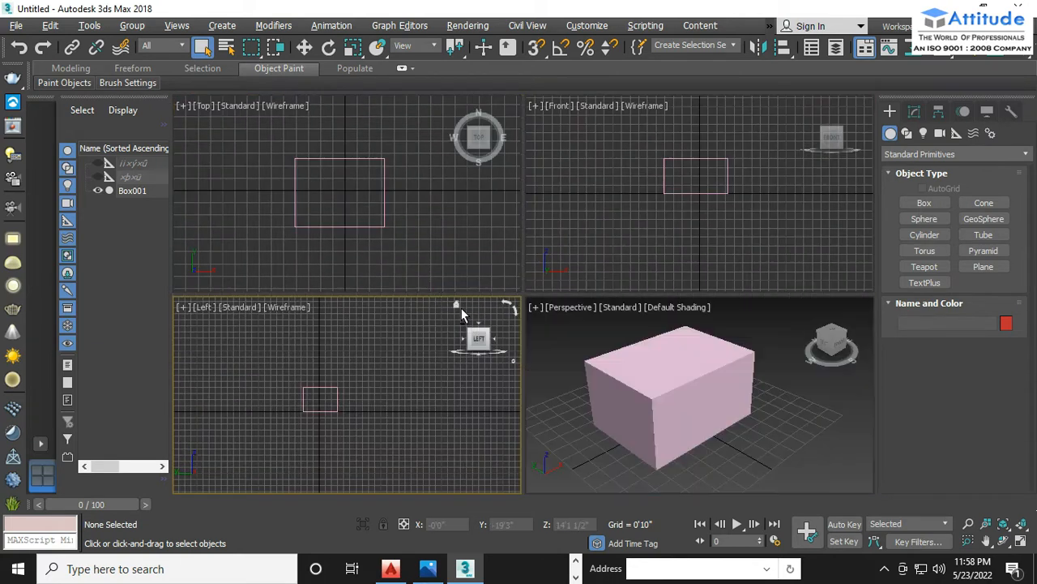
Examine the box from different angles in the maximized Perspective viewport and restore the four-viewport layout.
click(561, 355)
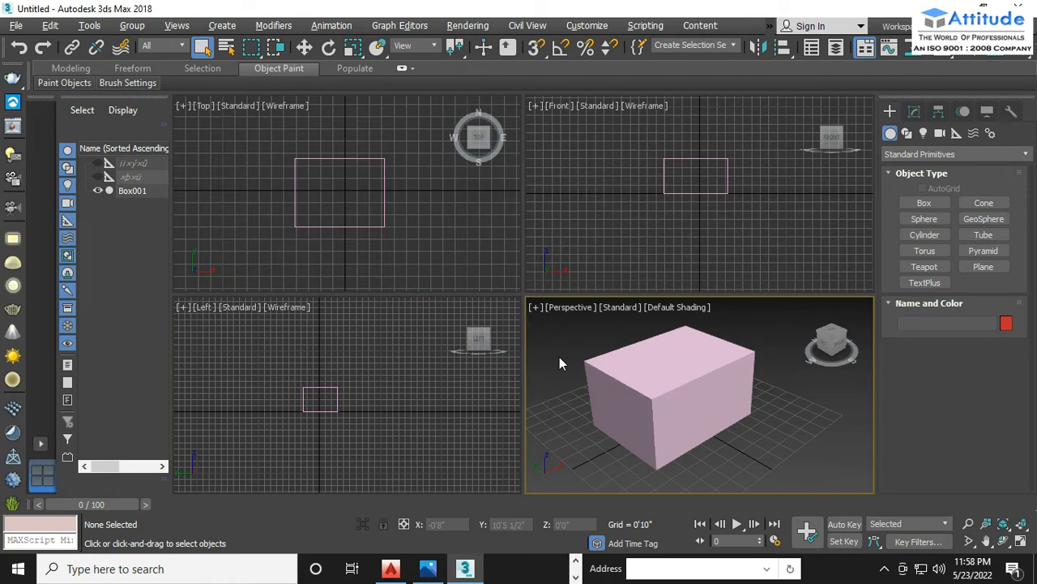
key(alt+w)
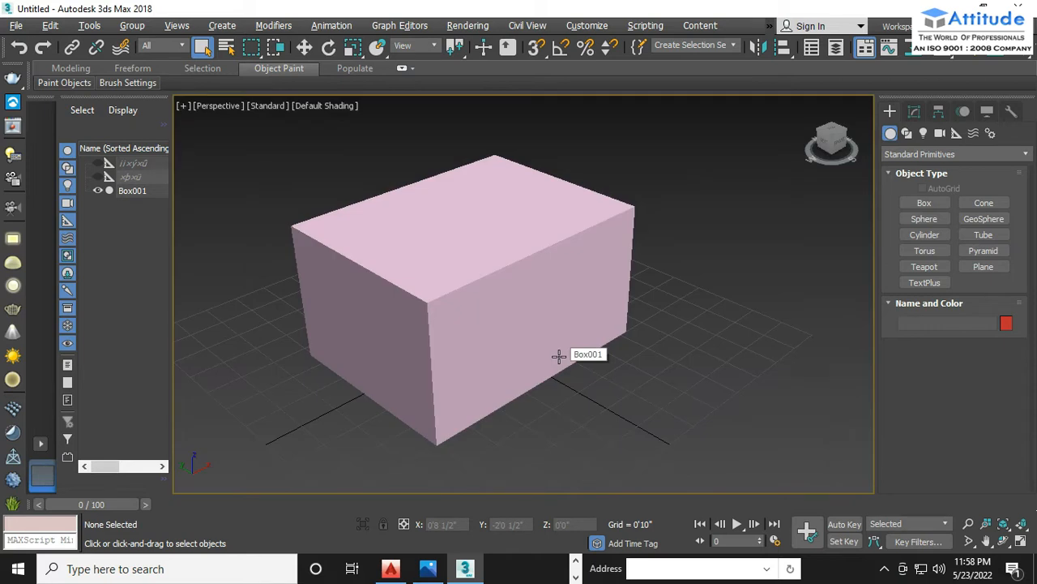
scroll(613, 365, down, 3)
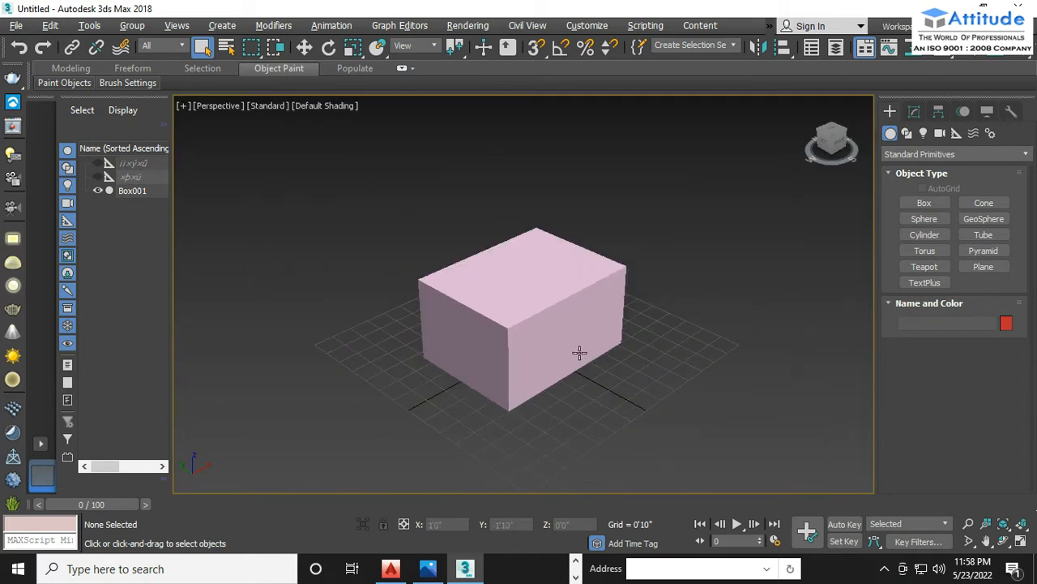
click(520, 349)
mouse_move(644, 347)
alt+middle_down()
mouse_move(502, 408)
mouse_move(439, 347)
mouse_move(472, 269)
mouse_move(551, 303)
mouse_move(667, 325)
mouse_move(771, 333)
mouse_move(779, 323)
mouse_move(614, 365)
mouse_move(651, 384)
mouse_move(656, 349)
mouse_move(632, 354)
mouse_move(640, 351)
alt+middle_up()
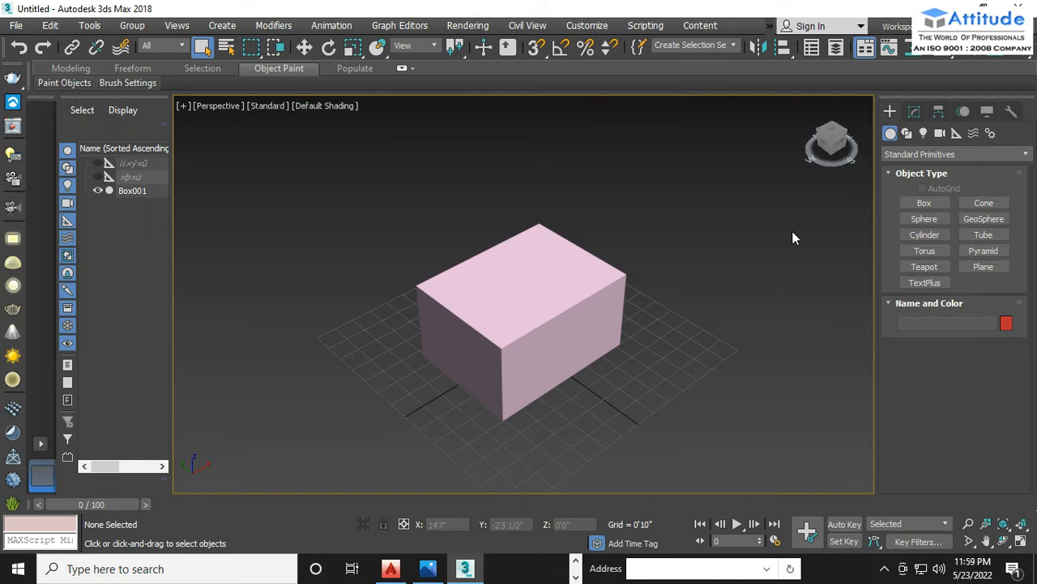
alt+middle_drag(642, 340, 652, 317)
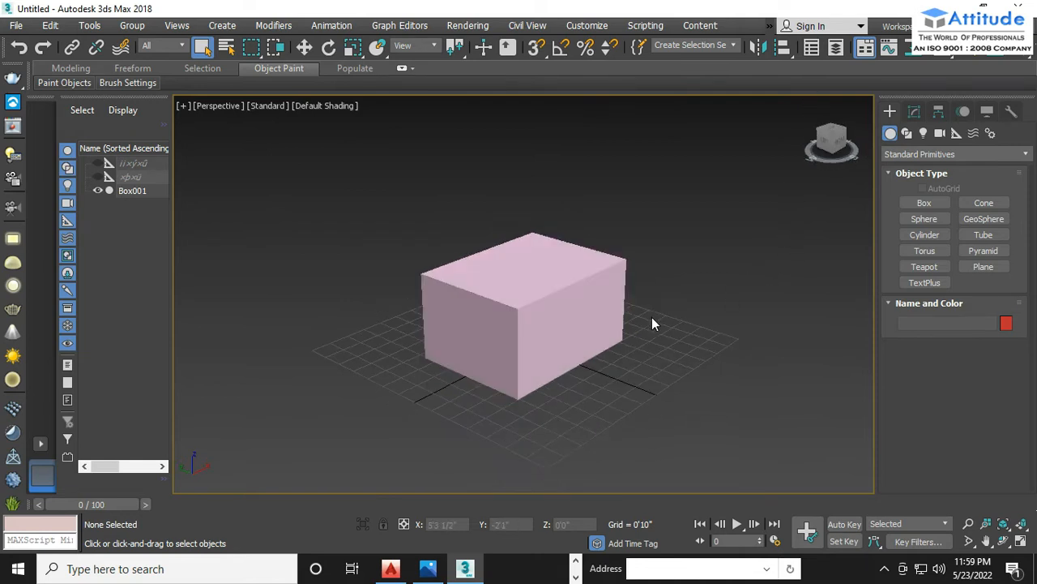
click(808, 102)
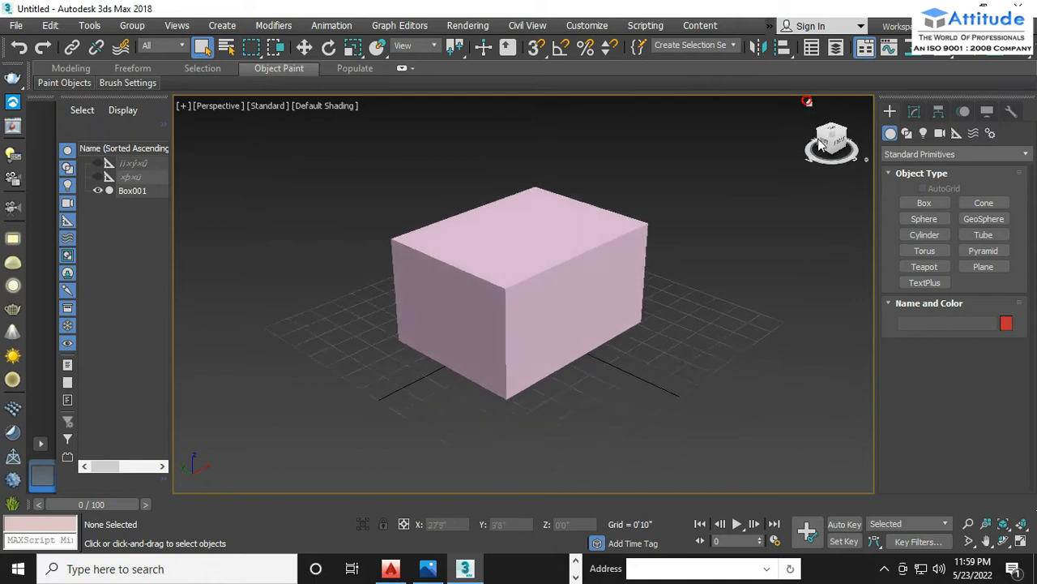
scroll(676, 297, down, 4)
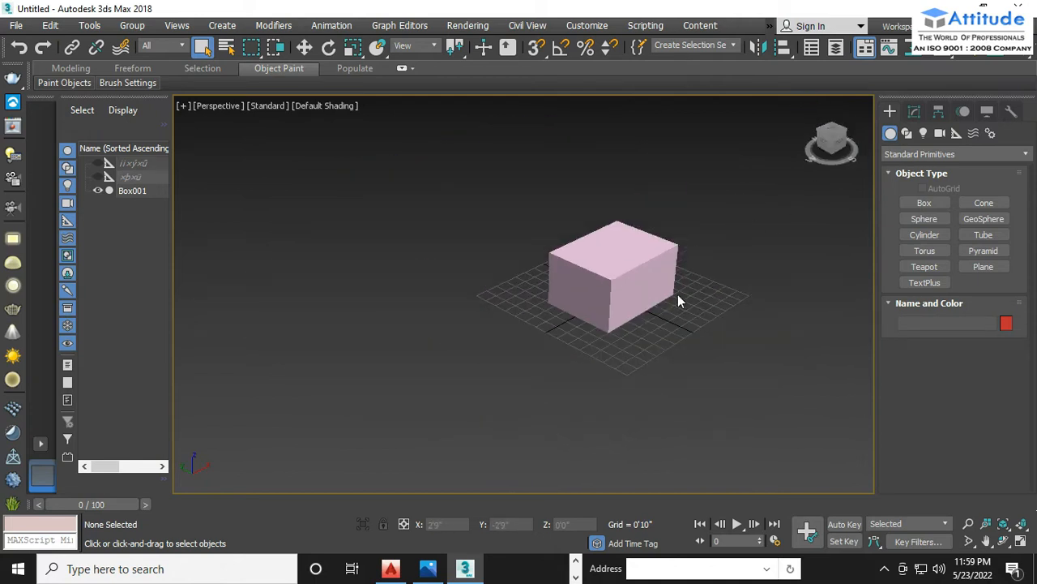
scroll(689, 293, up, 2)
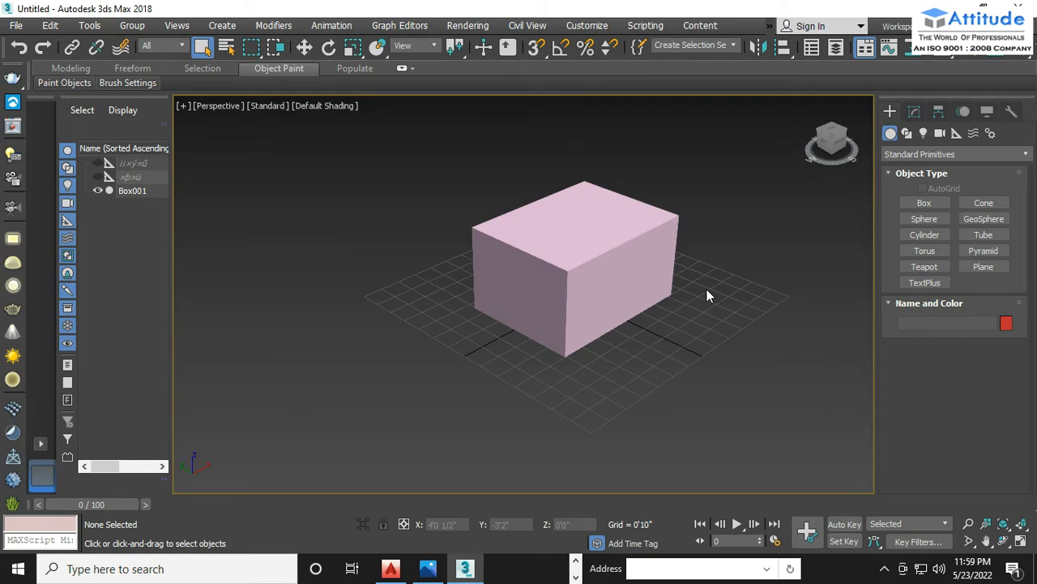
alt+middle_drag(711, 300, 686, 302)
click(546, 235)
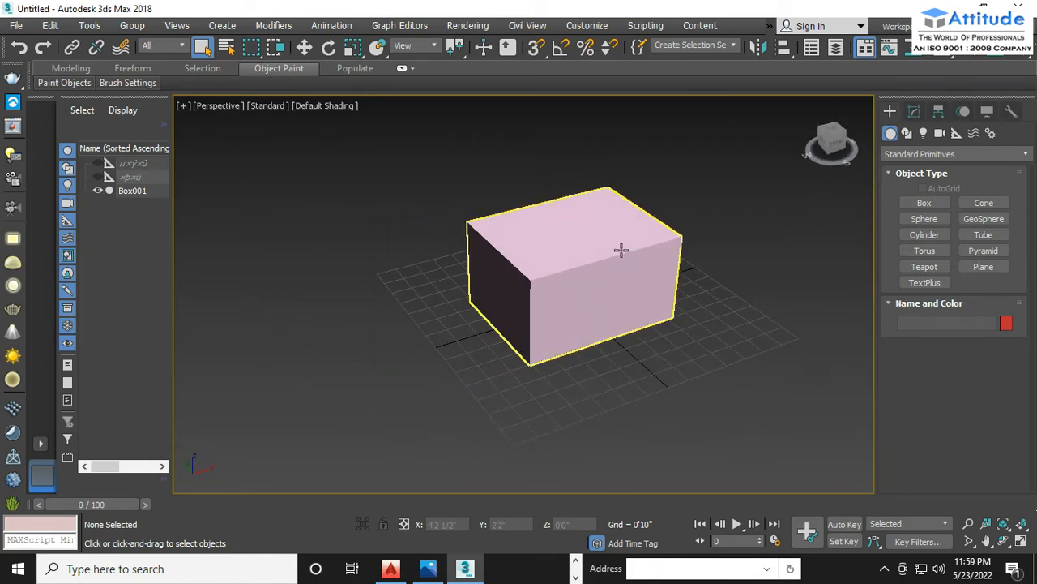
key(alt+w)
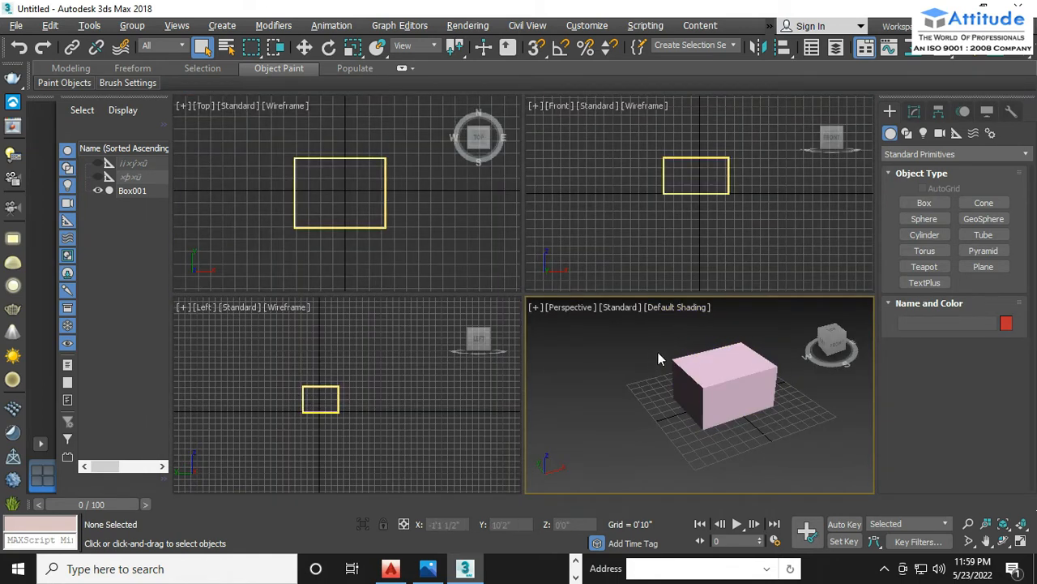
Reset the Perspective viewport to its home view and leave it as the active viewport.
click(811, 305)
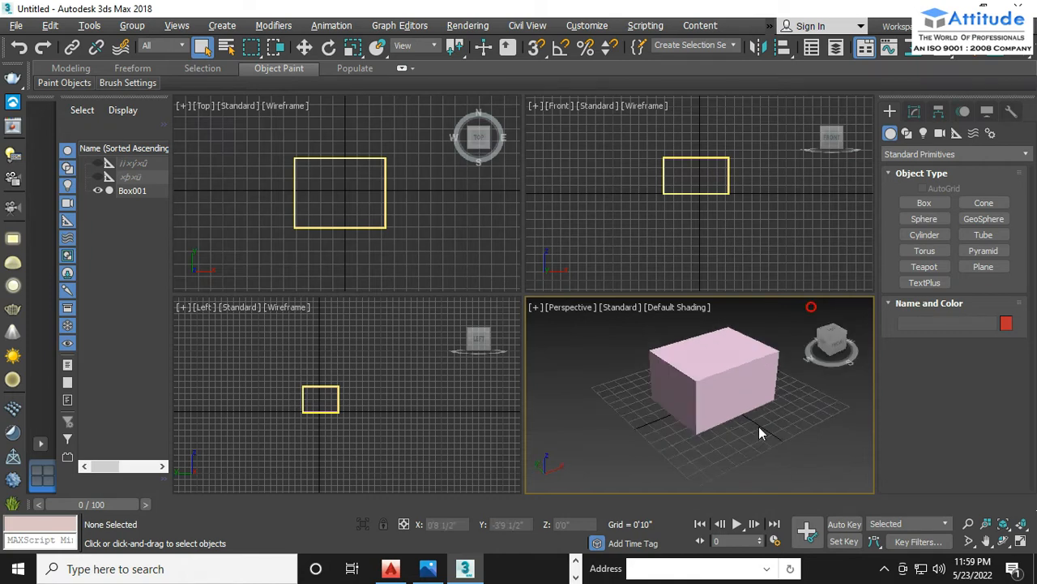
click(711, 226)
click(808, 407)
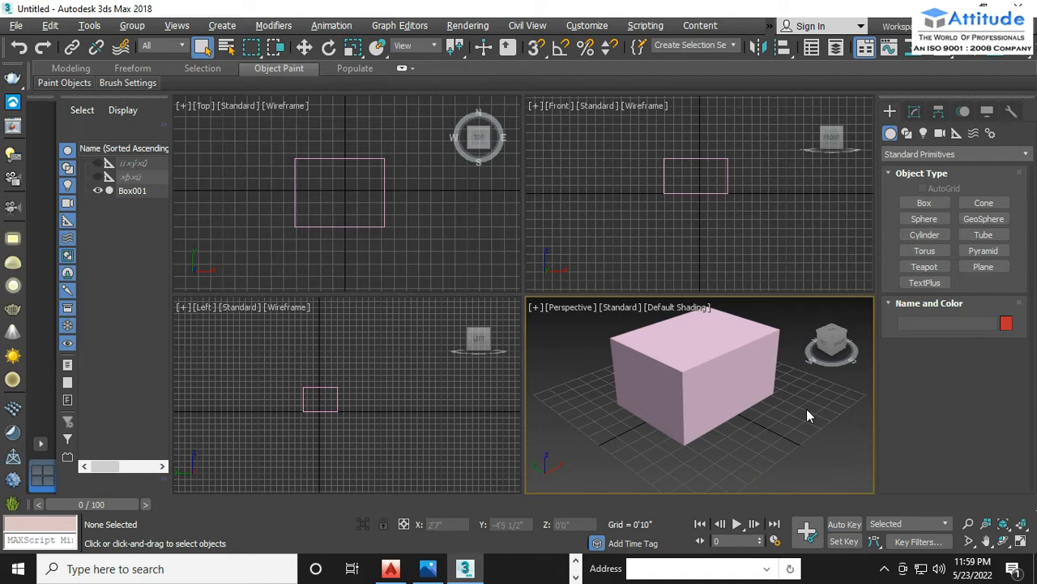
middle_drag(735, 378, 732, 396)
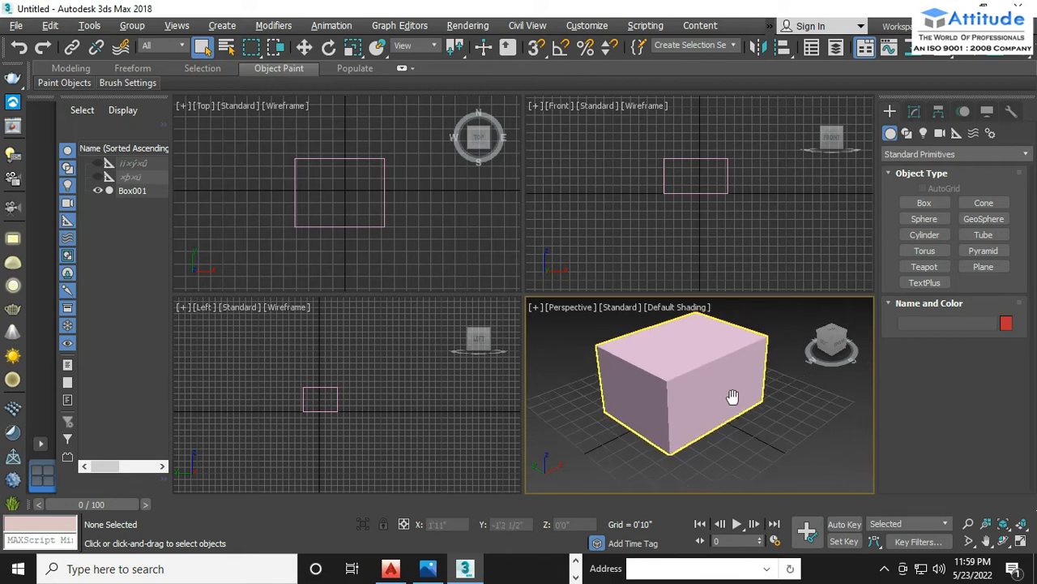
click(753, 208)
click(688, 427)
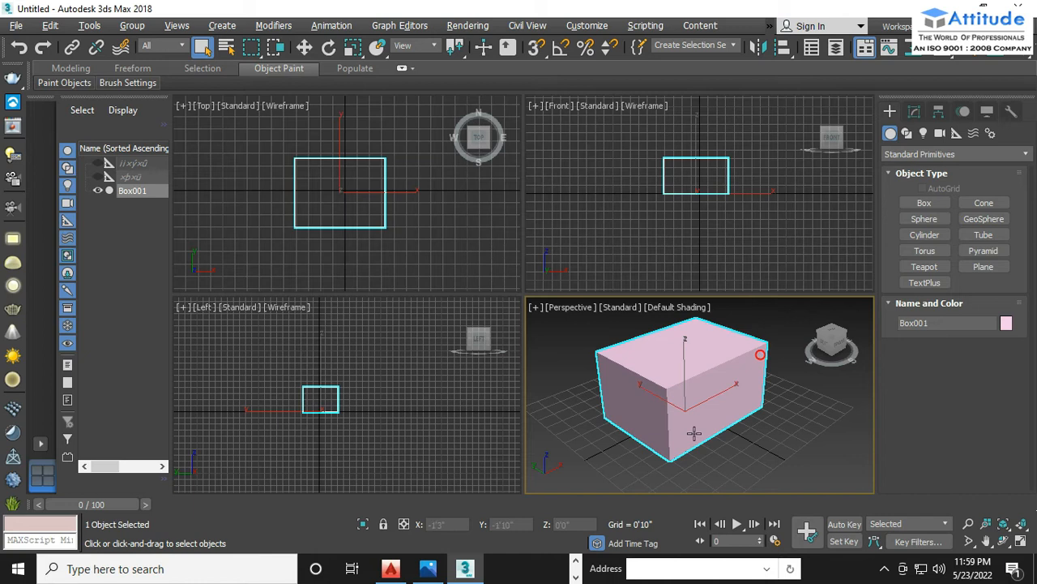
click(772, 437)
Create a pointed cone beside the box in the Perspective viewport, about 2'11" in base radius and 5'8 1/2" high.
scroll(713, 348, down, 4)
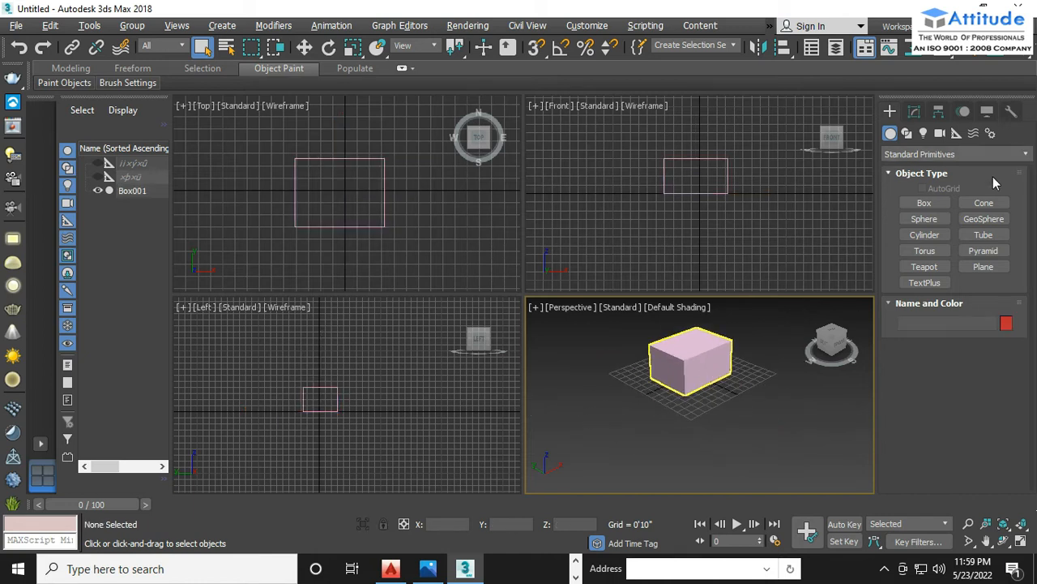
click(980, 201)
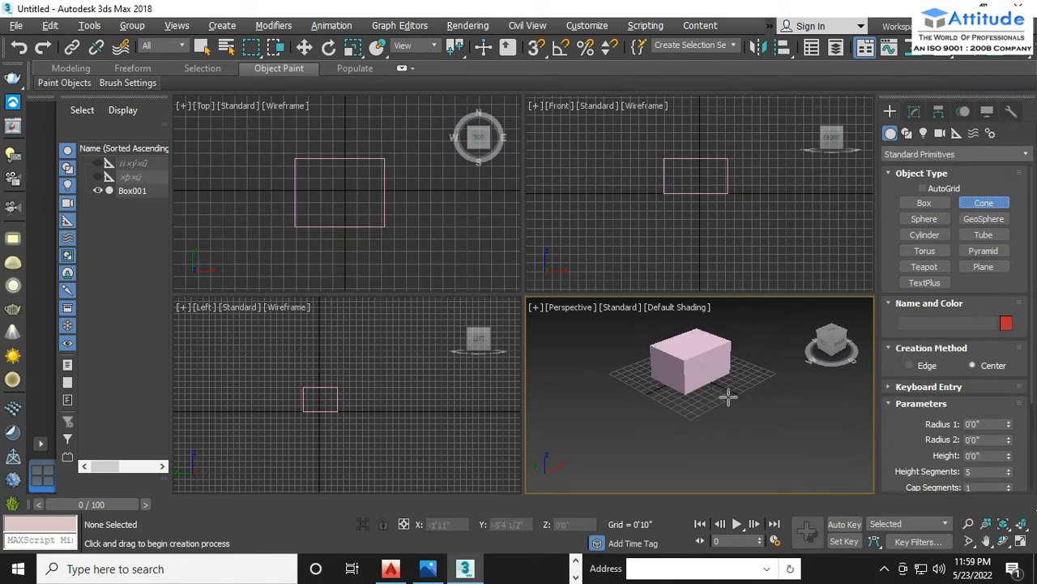
middle_drag(729, 397, 710, 407)
drag(735, 393, 755, 408)
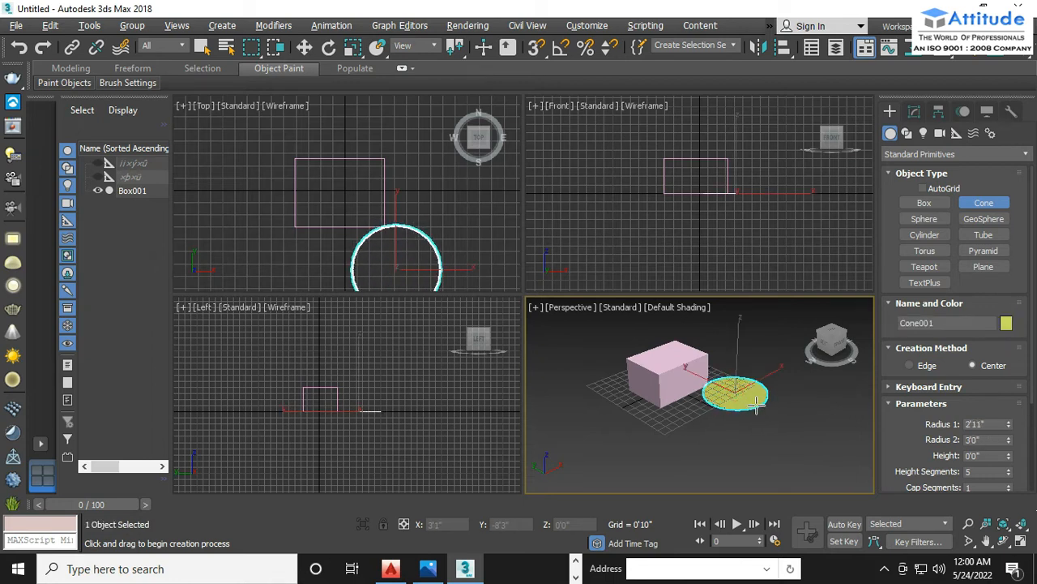
drag(755, 405, 755, 406)
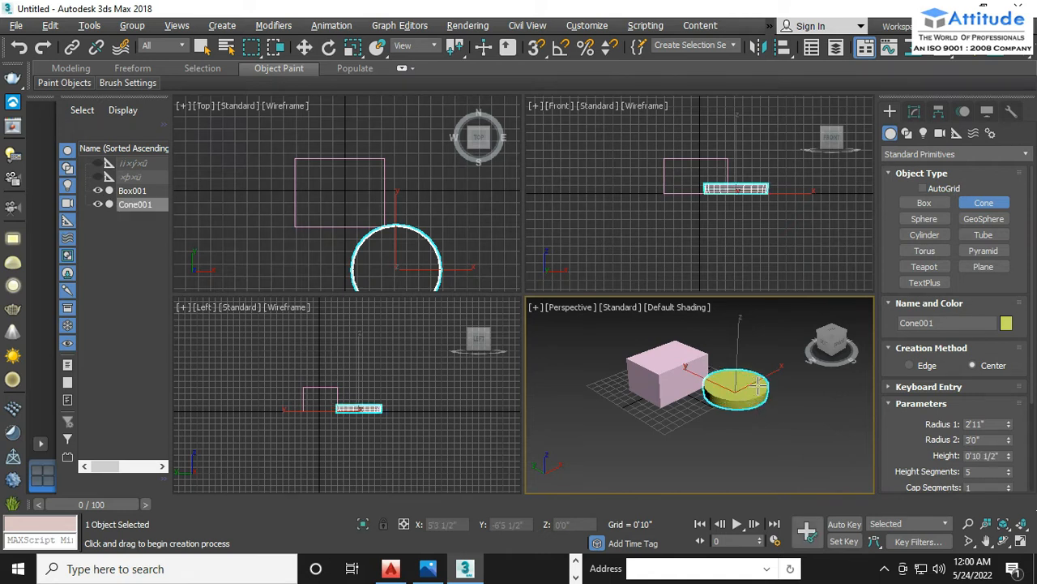
click(767, 343)
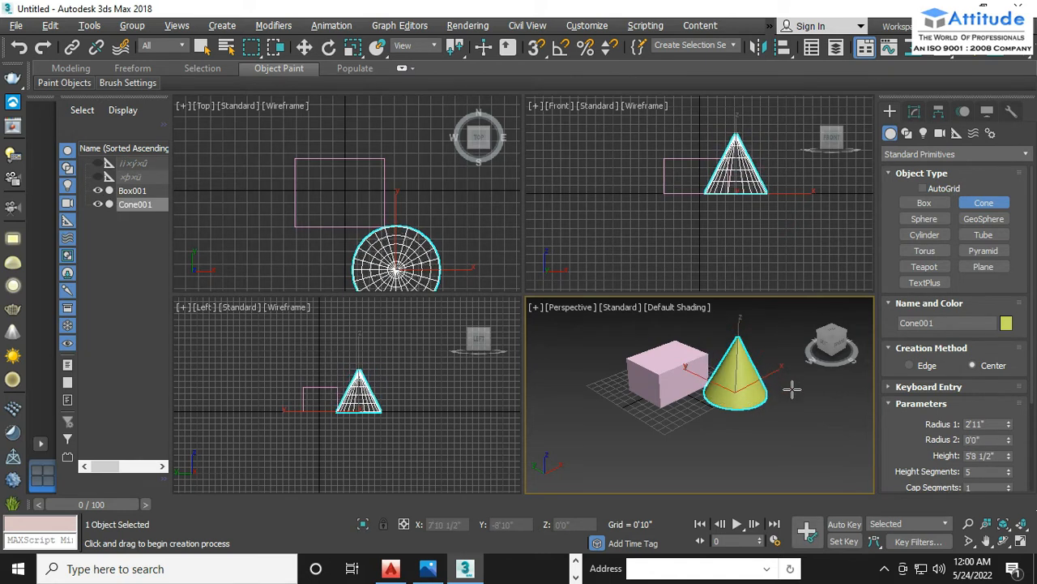
right_click(792, 390)
click(810, 404)
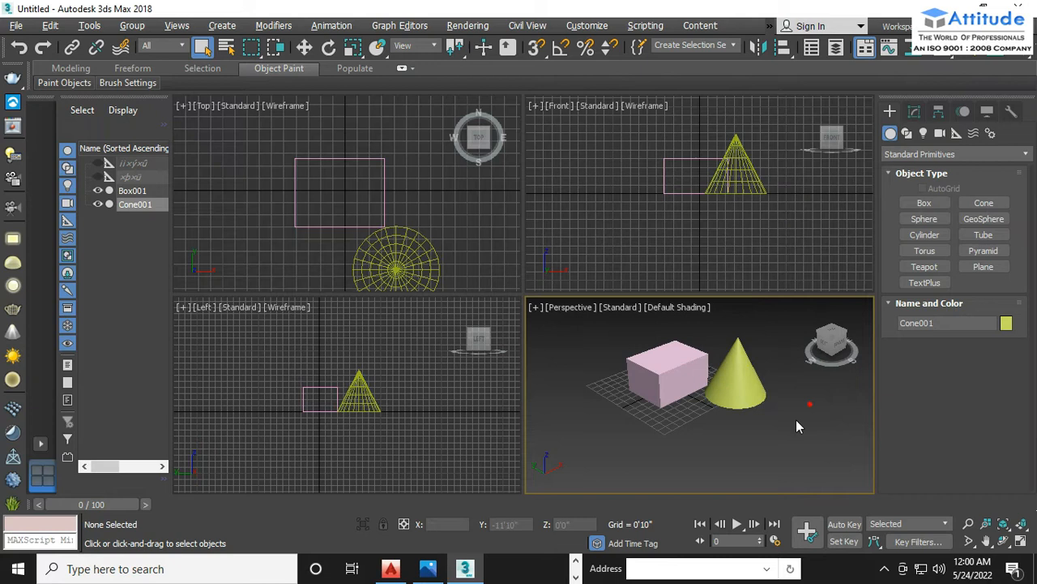
Examine the box's length, width, height and segment parameters in Modify, and deselect the box.
click(667, 375)
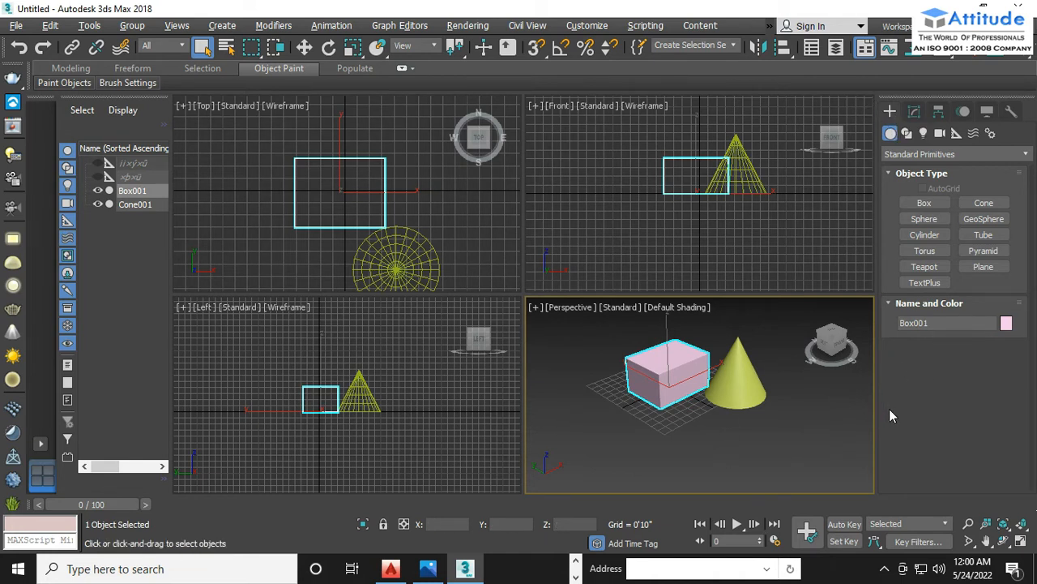
click(916, 114)
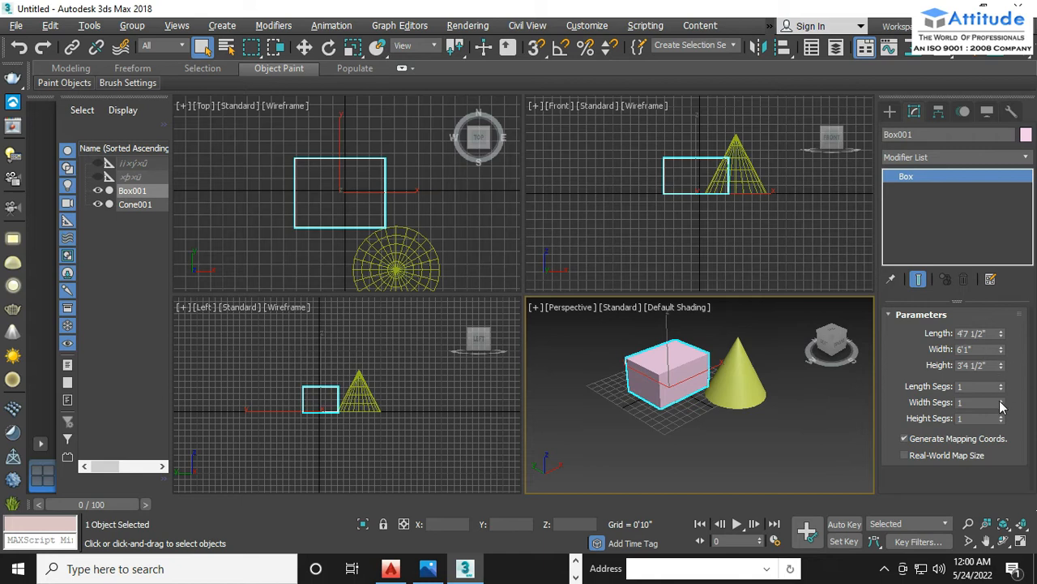
click(810, 440)
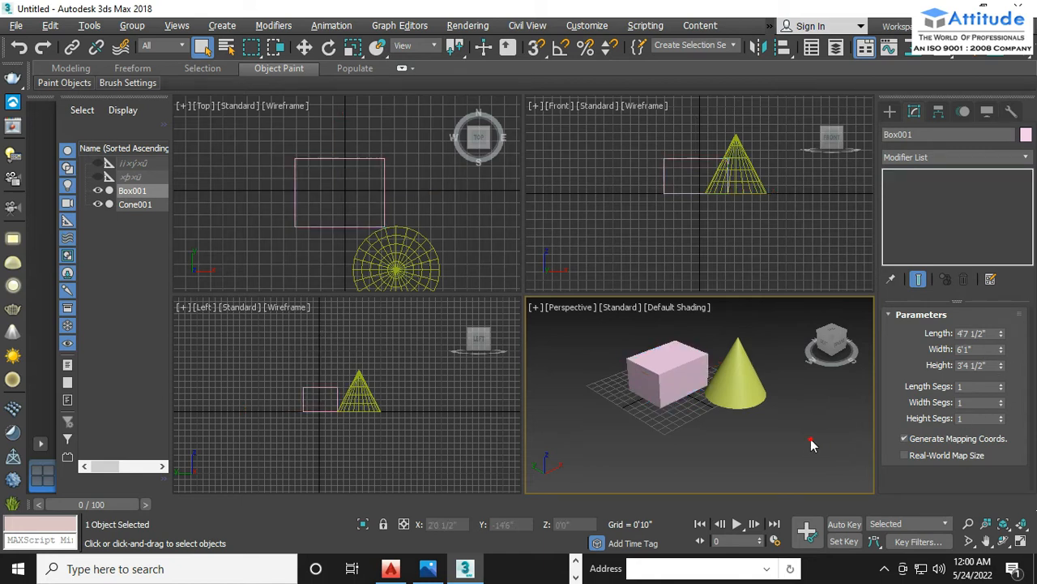
Create a sphere on the far side of the box from the cone in the Perspective viewport and deselect it.
click(892, 112)
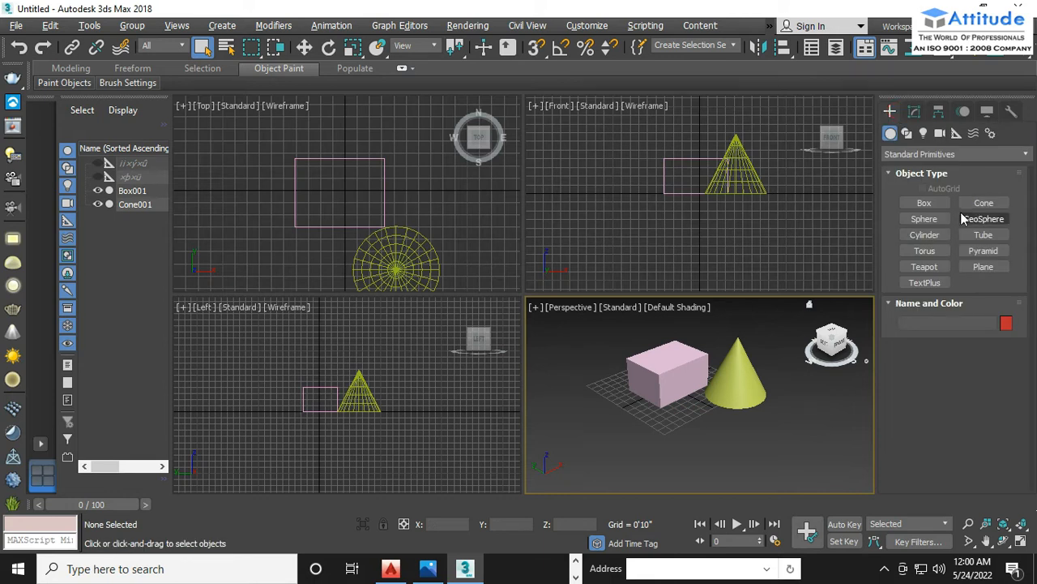
click(928, 219)
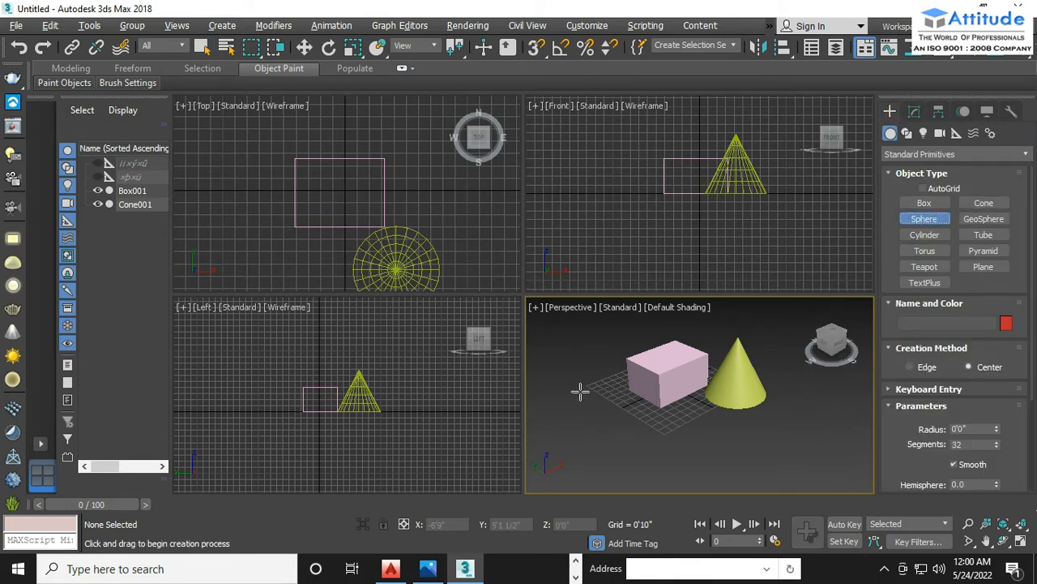
drag(566, 392, 596, 405)
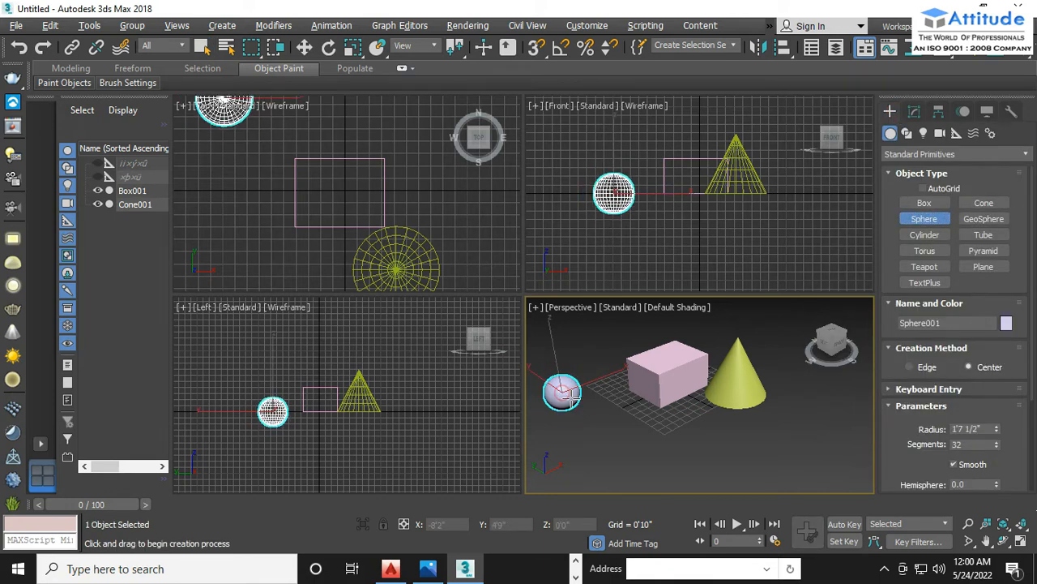
middle_drag(592, 416, 641, 432)
scroll(641, 430, up, 5)
right_click(713, 424)
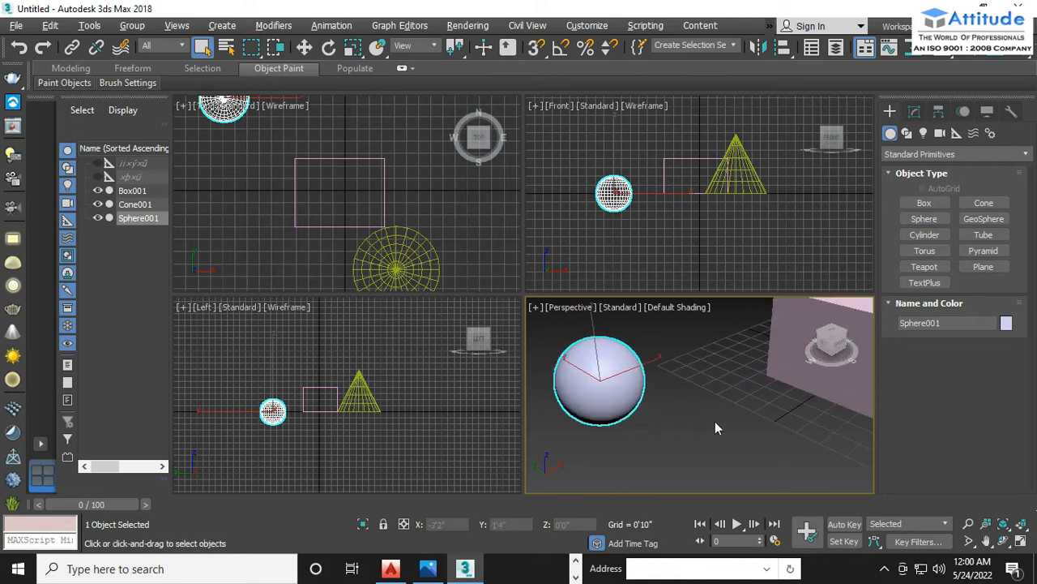
click(719, 405)
Display edged faces in the Perspective viewport and examine the mesh edges on the box and cone.
key(F4)
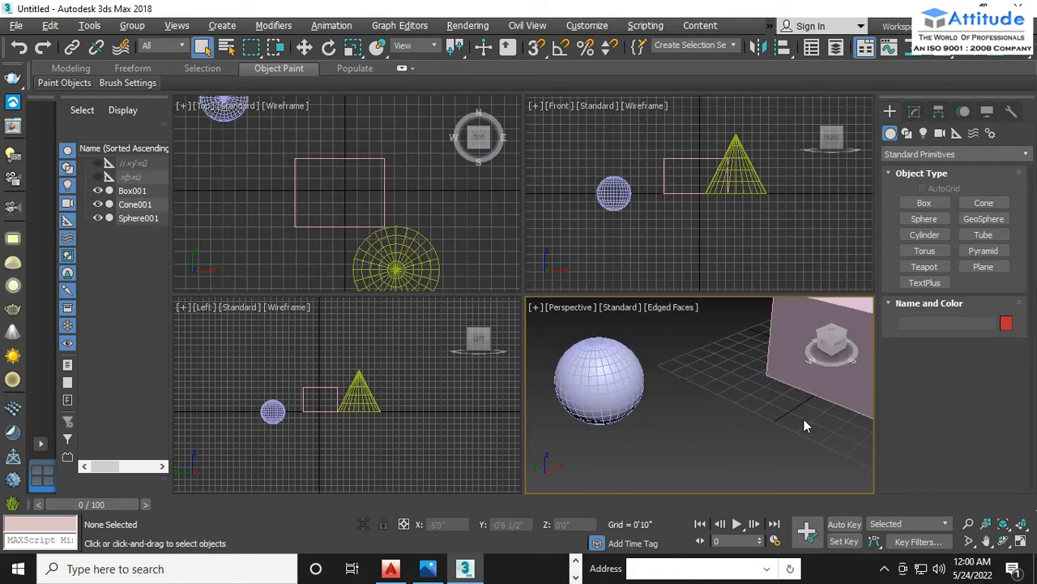
alt+middle_drag(803, 418, 722, 392)
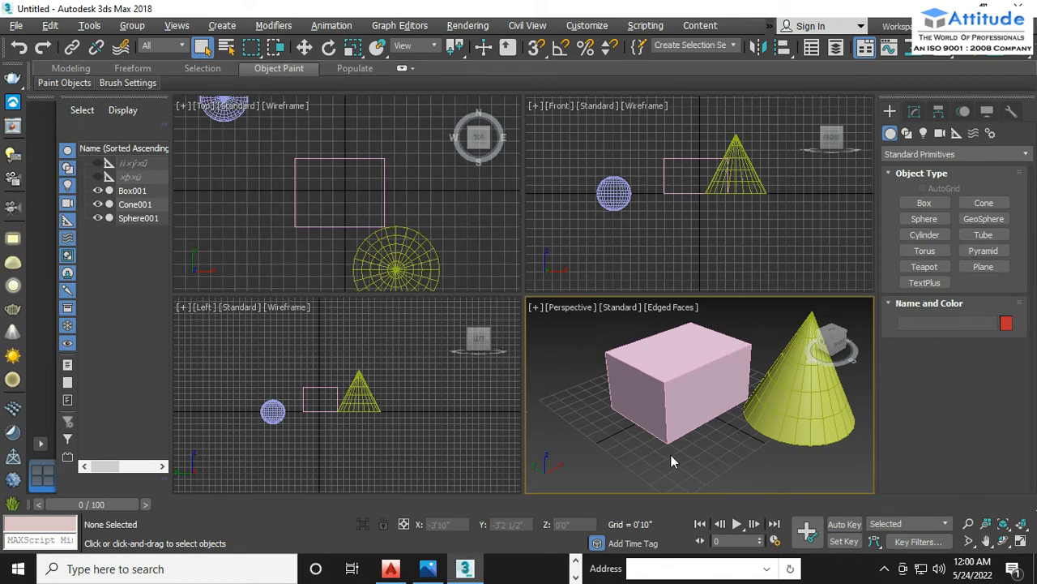
scroll(766, 414, up, 4)
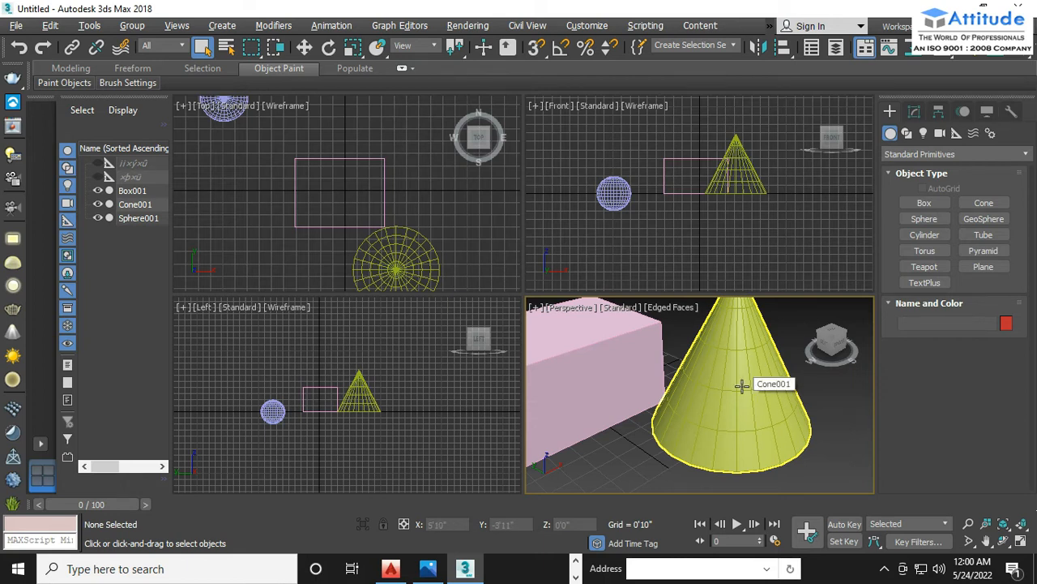
Compare the cone without edged faces against its Front wireframe, and restore edged faces in the Perspective viewport.
key(F4)
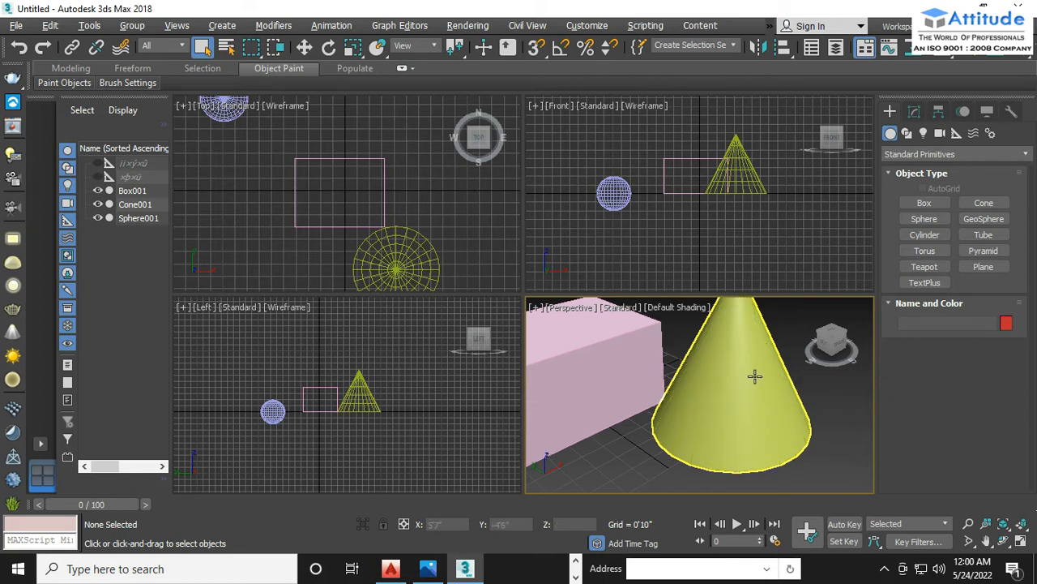
click(773, 196)
scroll(750, 170, up, 4)
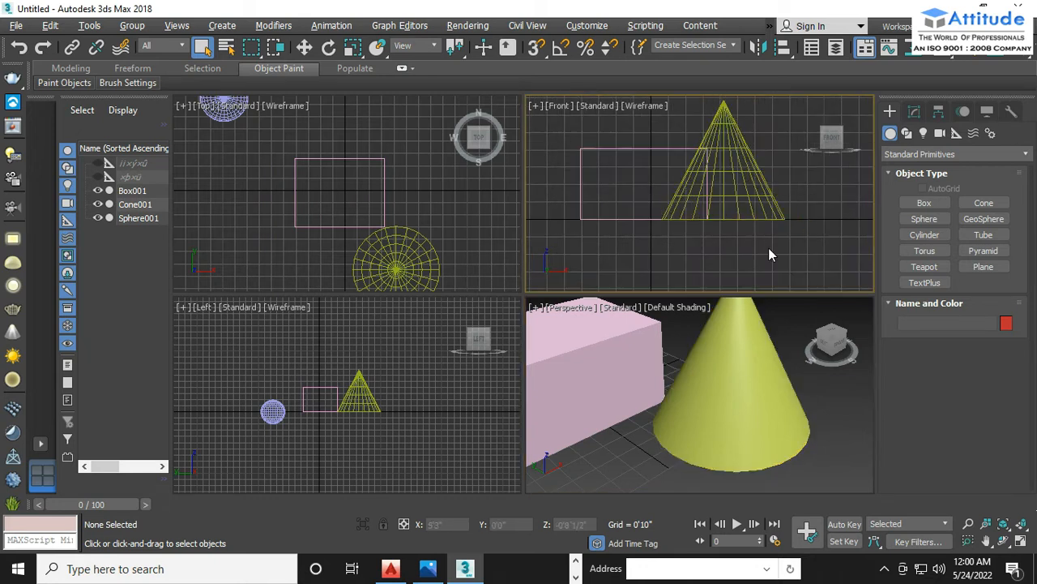
click(834, 426)
key(F4)
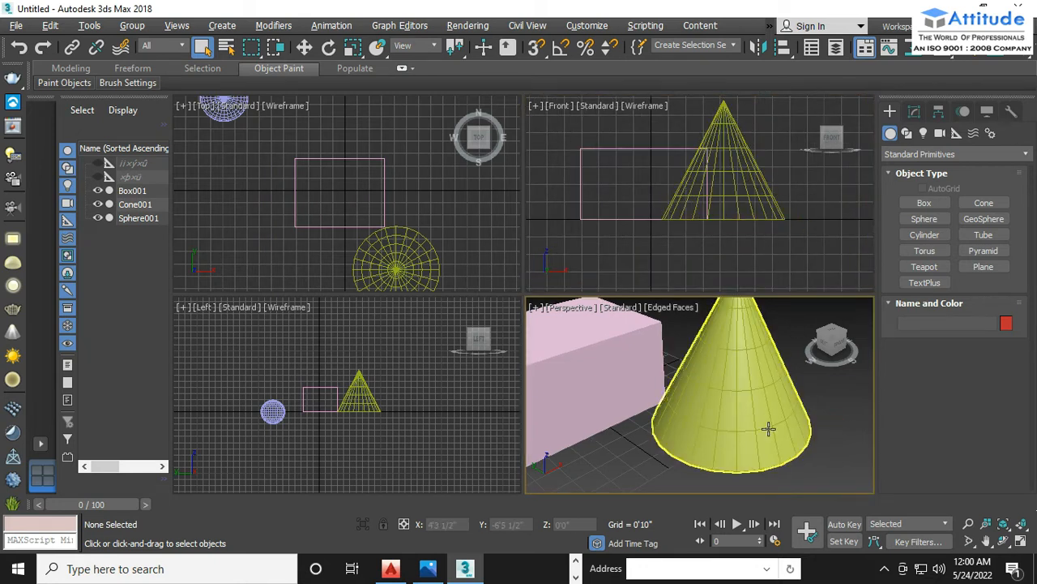
Create a GeoSphere in front of the sphere in the Perspective viewport and deselect it.
scroll(757, 454, up, 2)
scroll(732, 444, down, 4)
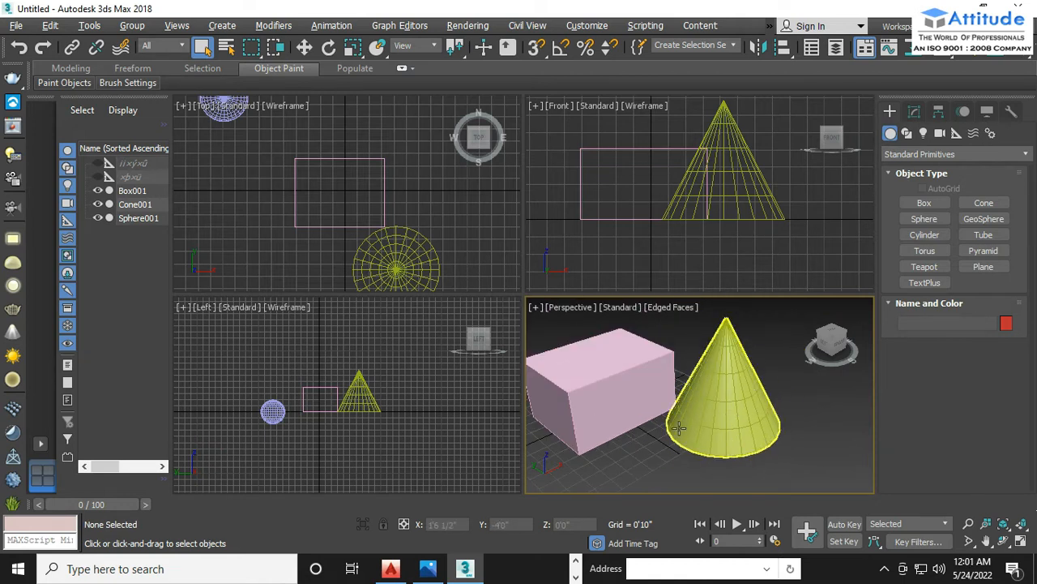
middle_drag(679, 428, 761, 418)
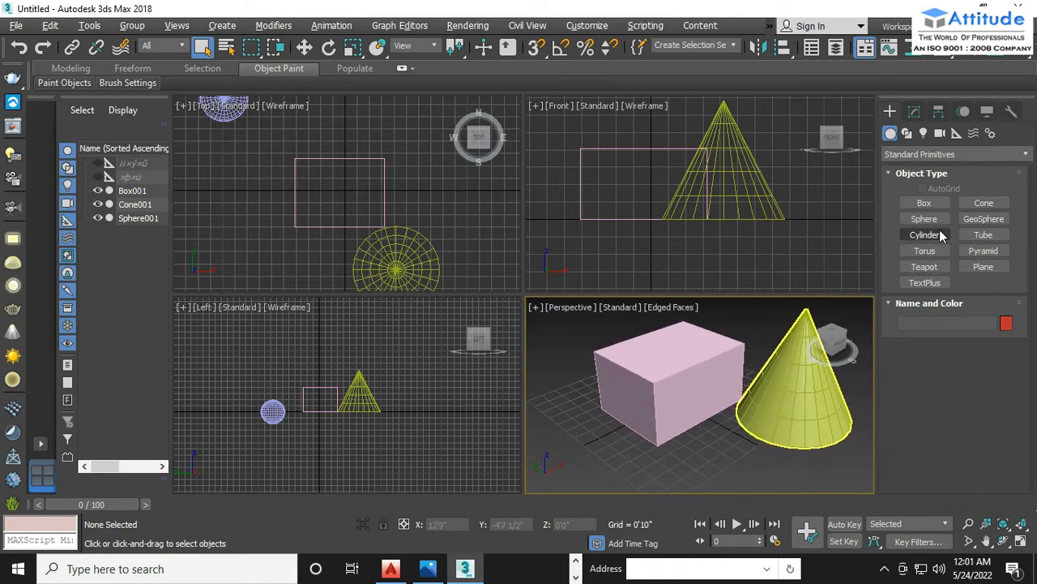
click(981, 223)
middle_drag(616, 463, 680, 425)
drag(644, 430, 661, 462)
right_click(563, 359)
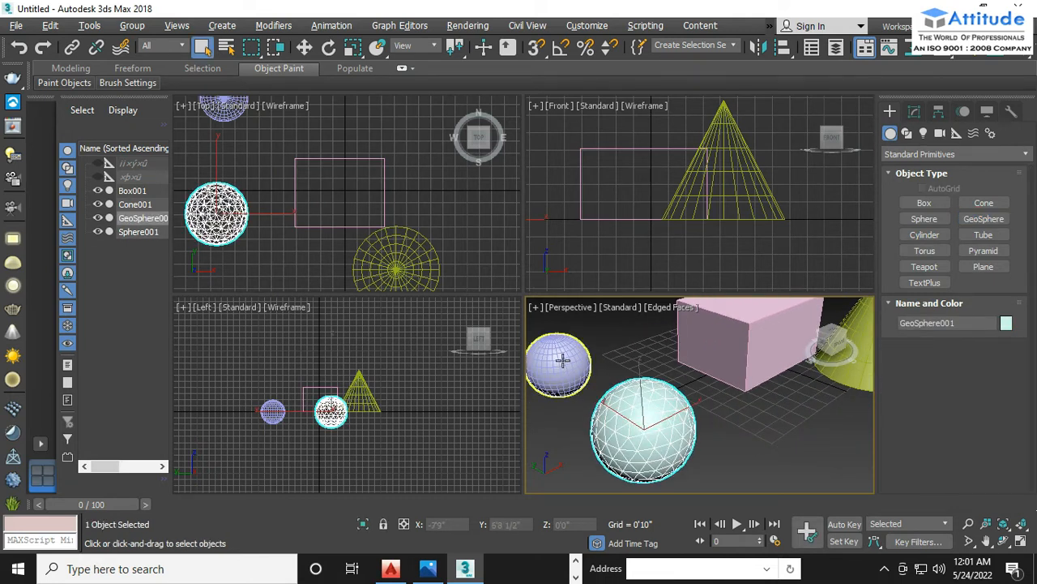
click(630, 354)
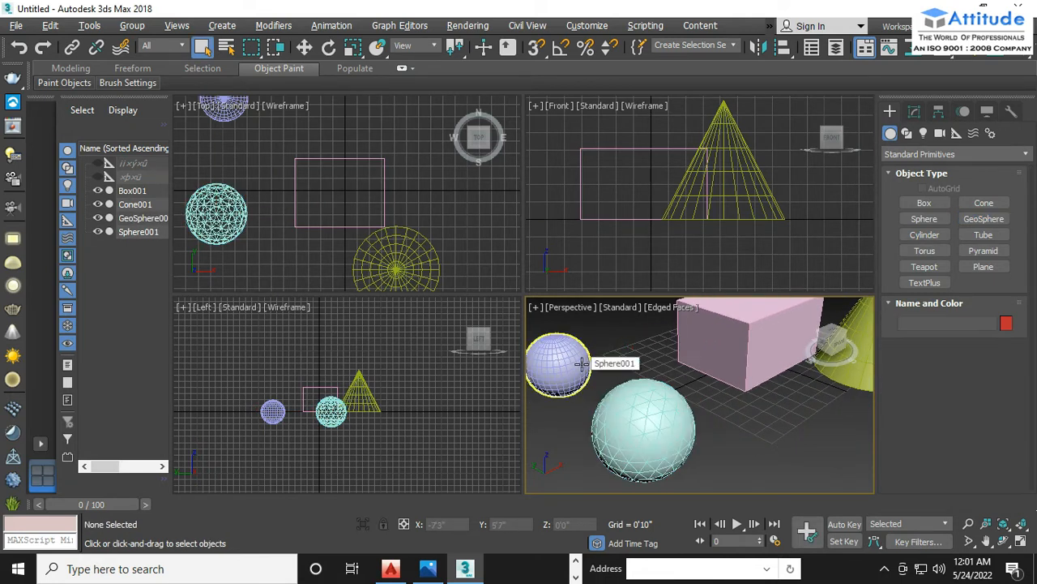
Create a cylinder in front of the box in the Perspective viewport, about 1'5" in radius and 3'2" high.
scroll(646, 407, up, 5)
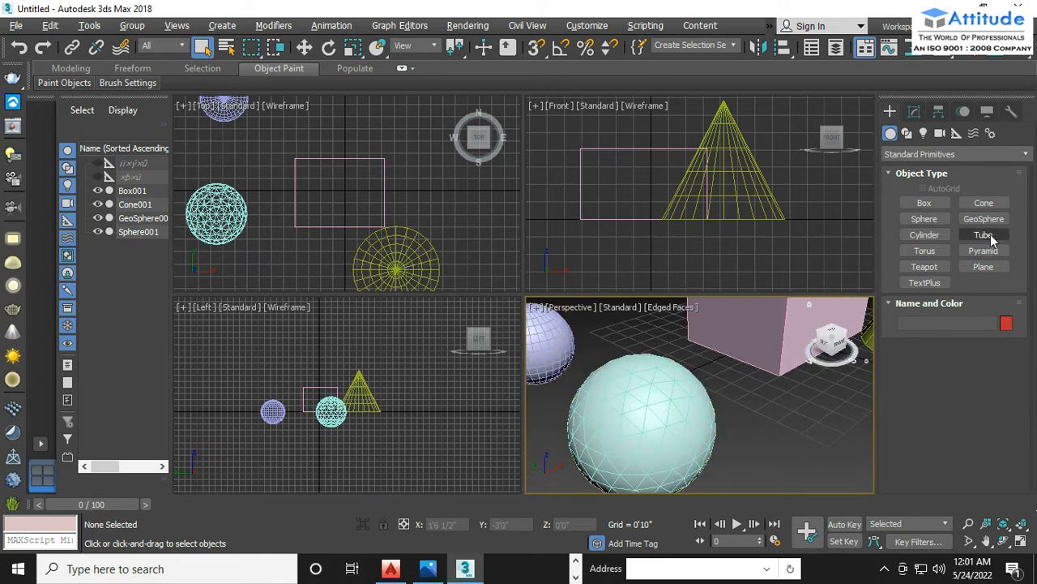
click(928, 234)
middle_drag(760, 424, 620, 418)
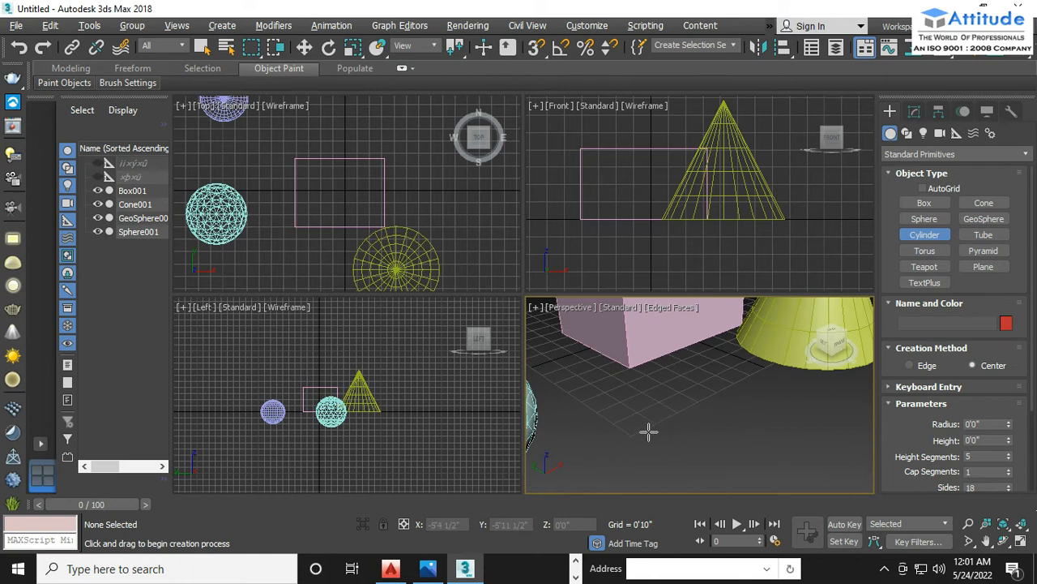
drag(650, 432, 682, 462)
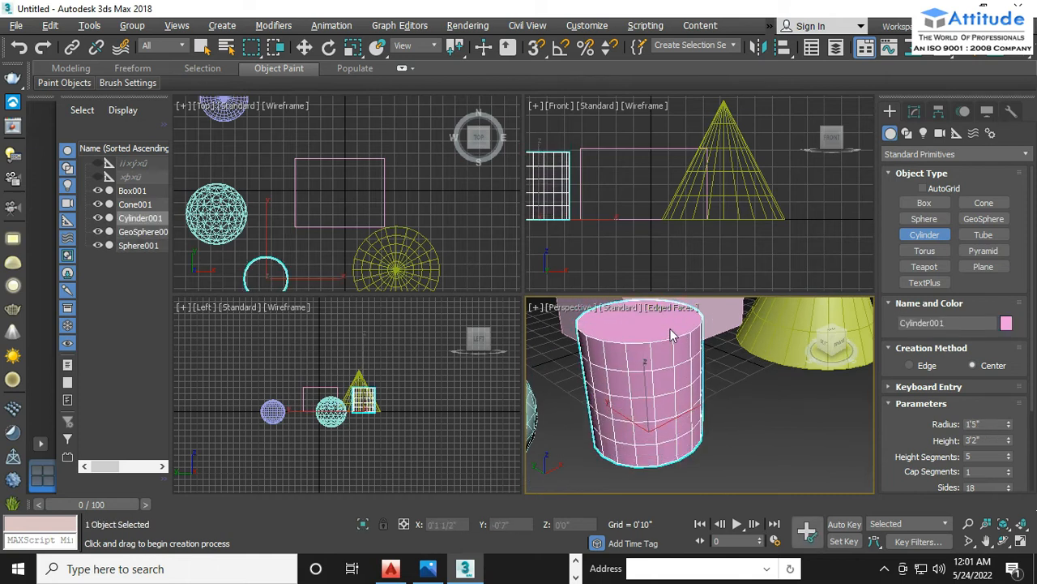
click(673, 334)
Create a tube in front of the cone with radii of about 2'9 1/2" and 1'8" and a height of about 5'3".
middle_drag(739, 409, 690, 435)
scroll(671, 432, down, 3)
click(982, 235)
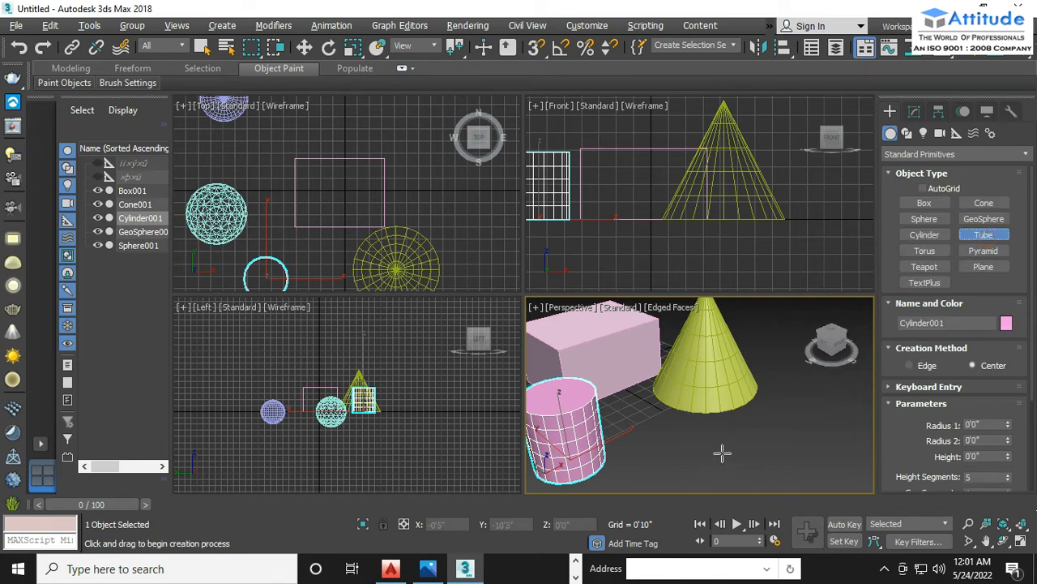
drag(719, 446, 774, 475)
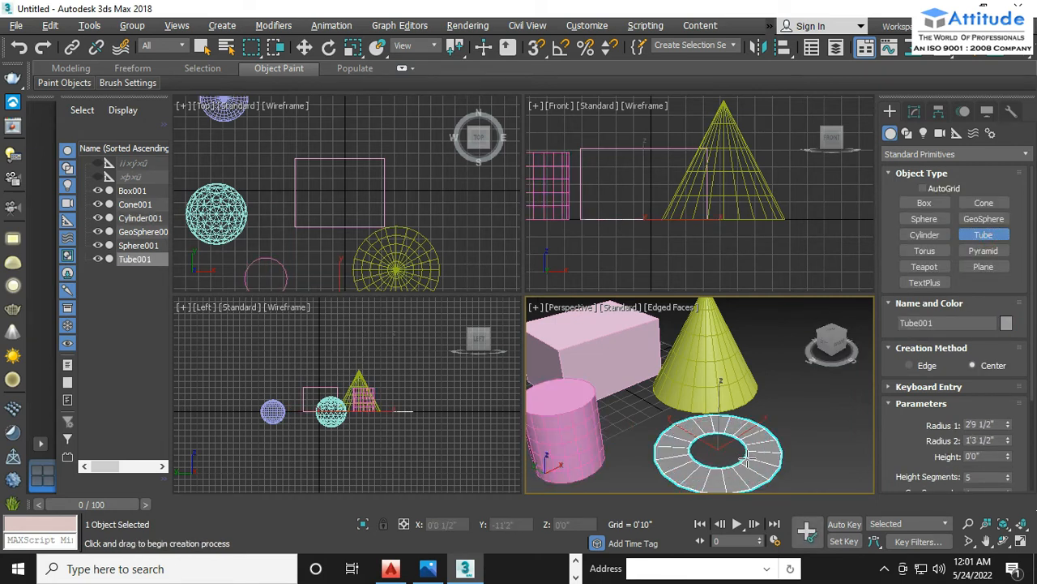
click(750, 456)
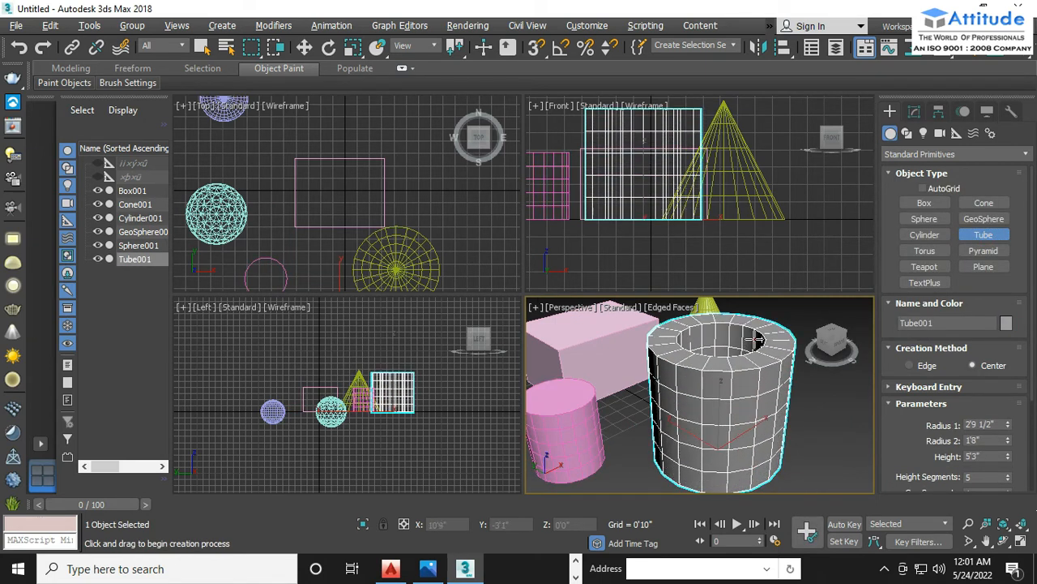
click(755, 340)
Create a torus behind the sphere in the Perspective viewport with radii of about 3'3" and 0'10".
middle_drag(810, 452, 713, 507)
middle_drag(655, 416, 822, 455)
mouse_move(505, 398)
middle_down()
mouse_move(623, 412)
mouse_move(511, 418)
middle_up()
middle_drag(590, 383, 667, 372)
click(911, 252)
drag(602, 398, 636, 424)
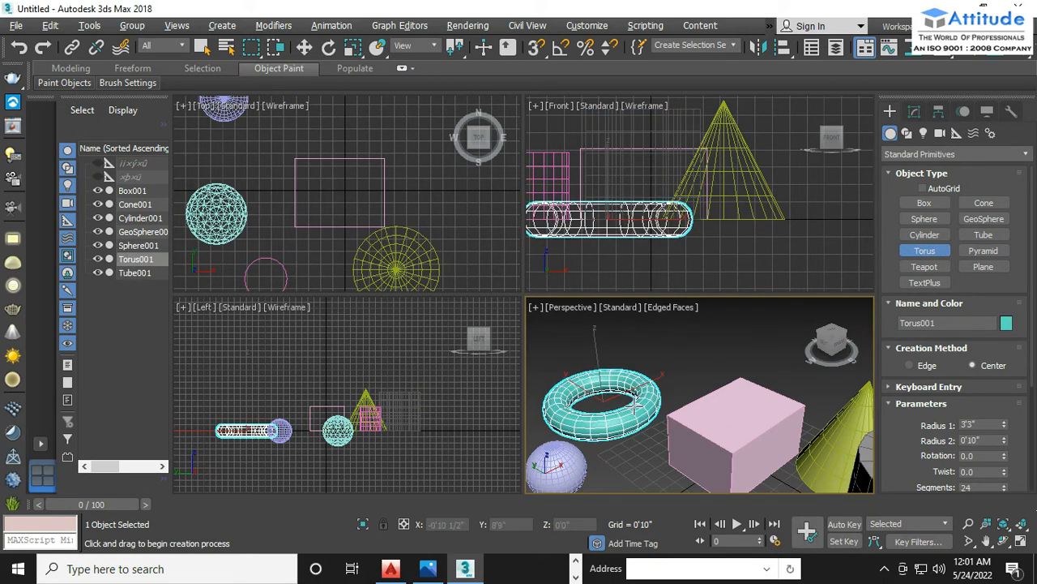
click(637, 402)
Set the torus's twist to 30.5 and its segments to 200.
drag(1005, 476, 1004, 397)
drag(980, 166, 1001, 400)
scroll(1000, 487, down, 2)
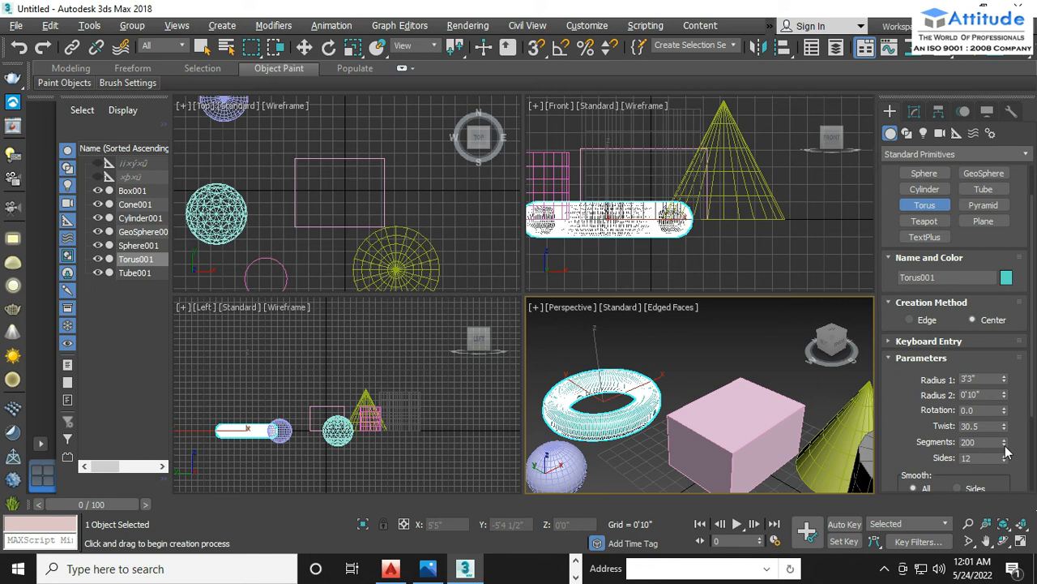
Set the torus's radii to 3'9" and 1'0", its twist to 58.5 and its segments to 82.
drag(1005, 452, 999, 67)
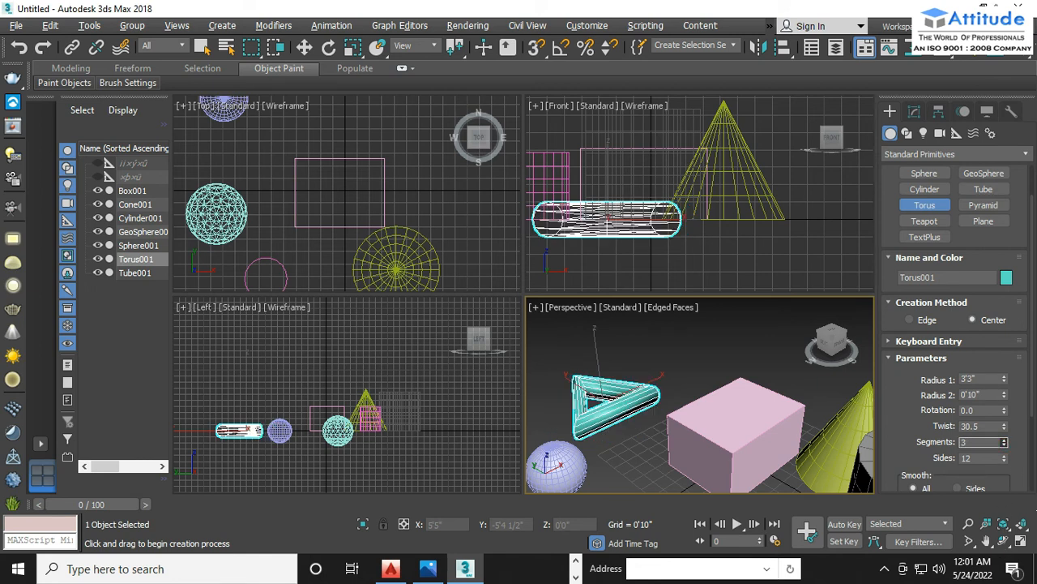
drag(996, 357, 1005, 278)
drag(1004, 444, 1006, 371)
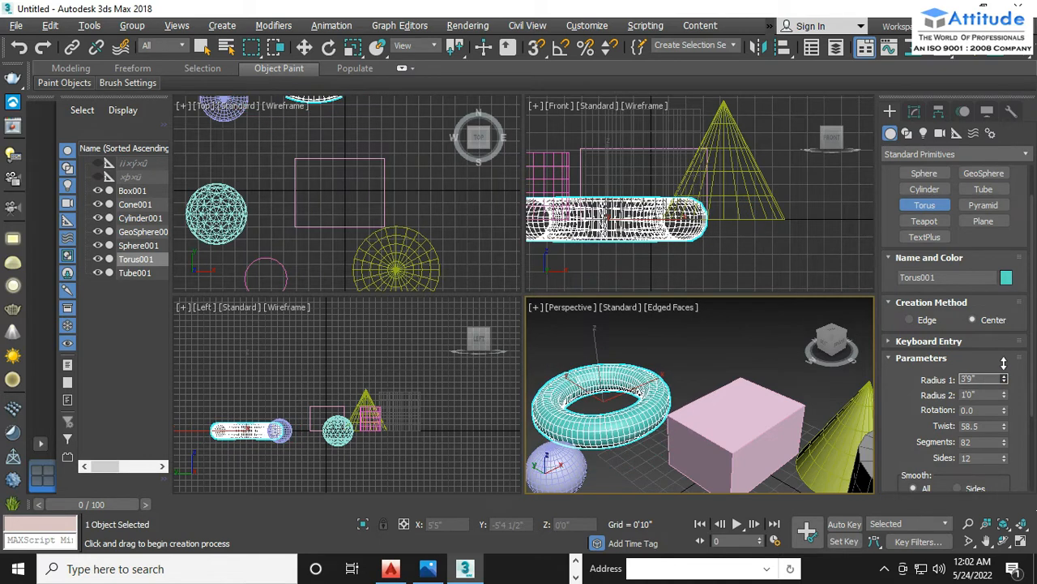
right_click(702, 351)
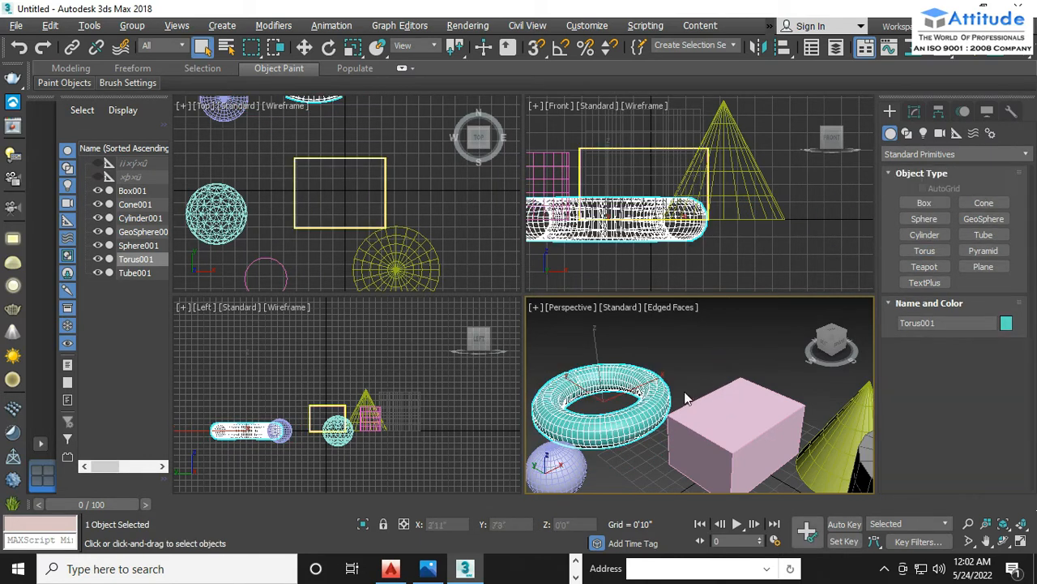
click(729, 361)
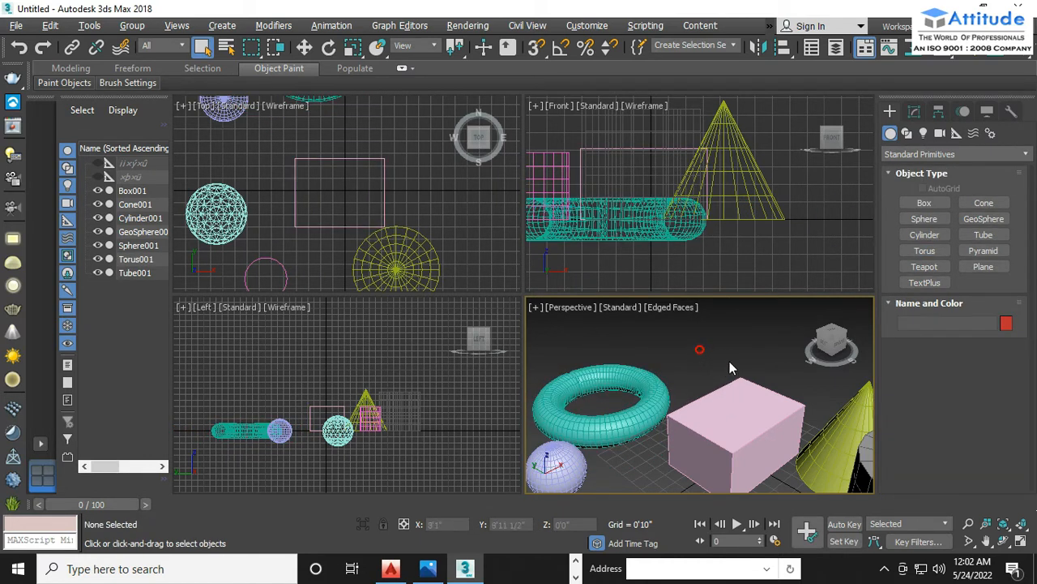
Create a pyramid behind the box in the Perspective viewport, about 4'3 1/2" wide, 4'1" deep and 4'5" high.
click(983, 250)
middle_drag(757, 388, 622, 432)
drag(705, 380, 775, 374)
click(760, 328)
right_click(760, 327)
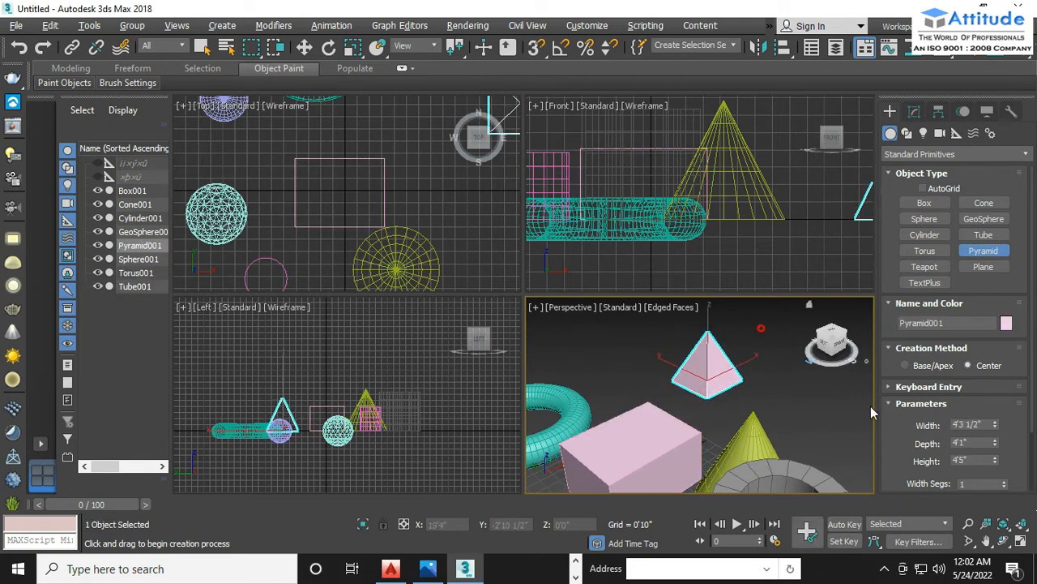
click(765, 378)
Create a teapot behind the torus in the Perspective viewport, beside the pyramid.
middle_drag(651, 416, 773, 455)
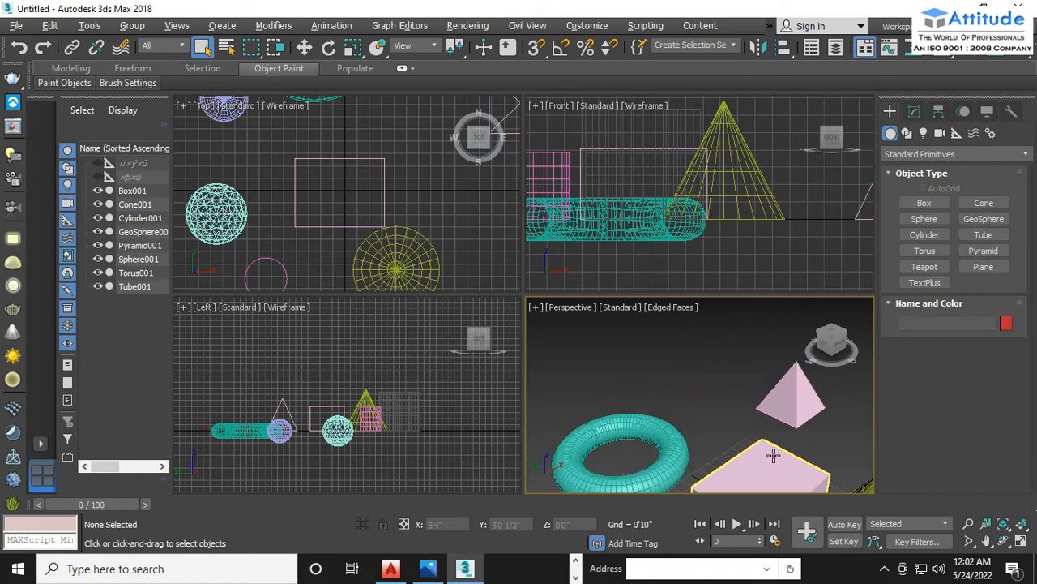
click(924, 266)
drag(687, 388, 728, 411)
right_click(727, 410)
click(727, 410)
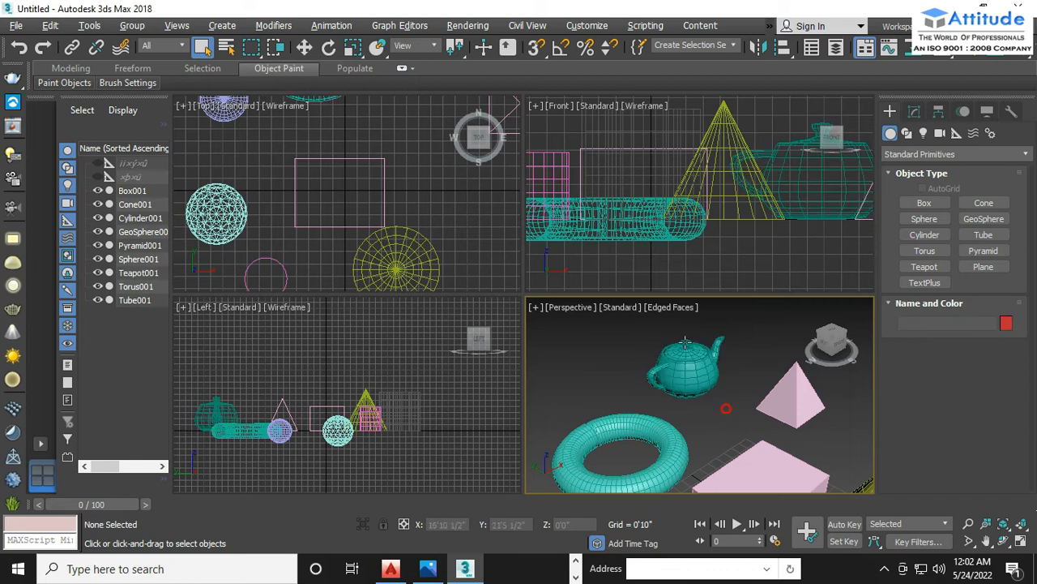
scroll(721, 377, up, 5)
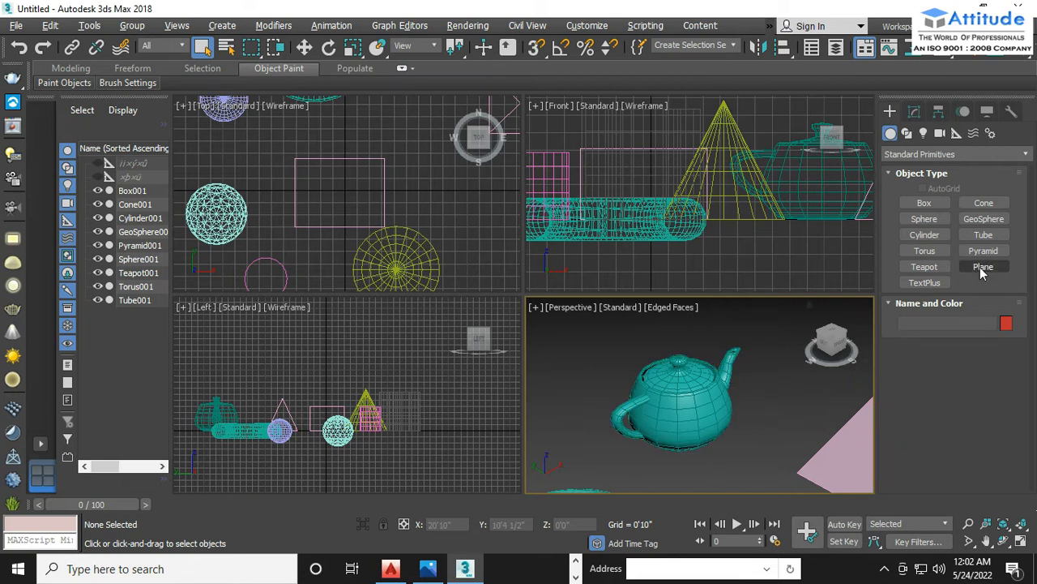
Select all the primitives in the Perspective viewport and delete them.
scroll(689, 389, down, 8)
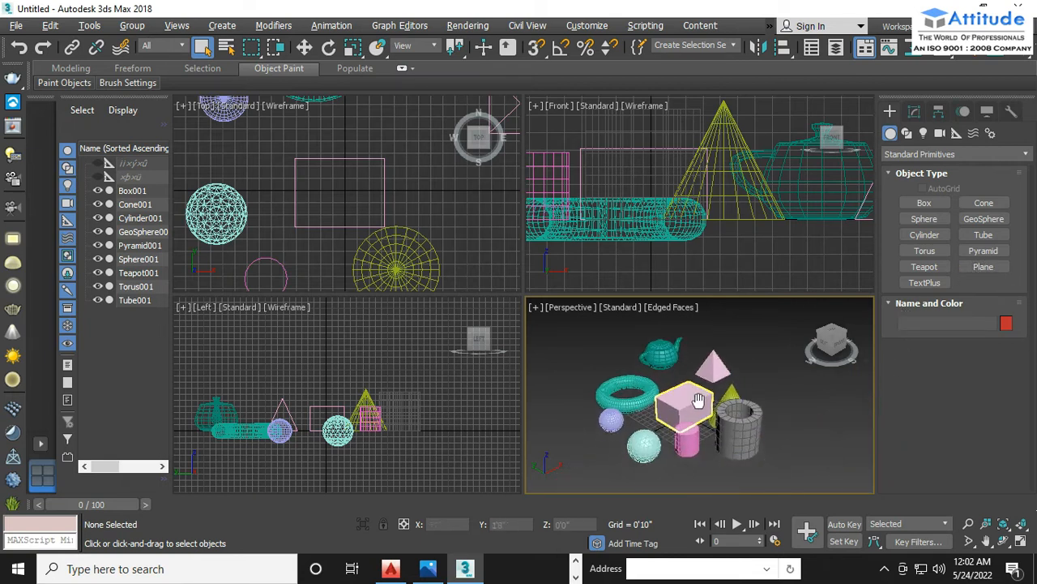
drag(827, 488, 590, 341)
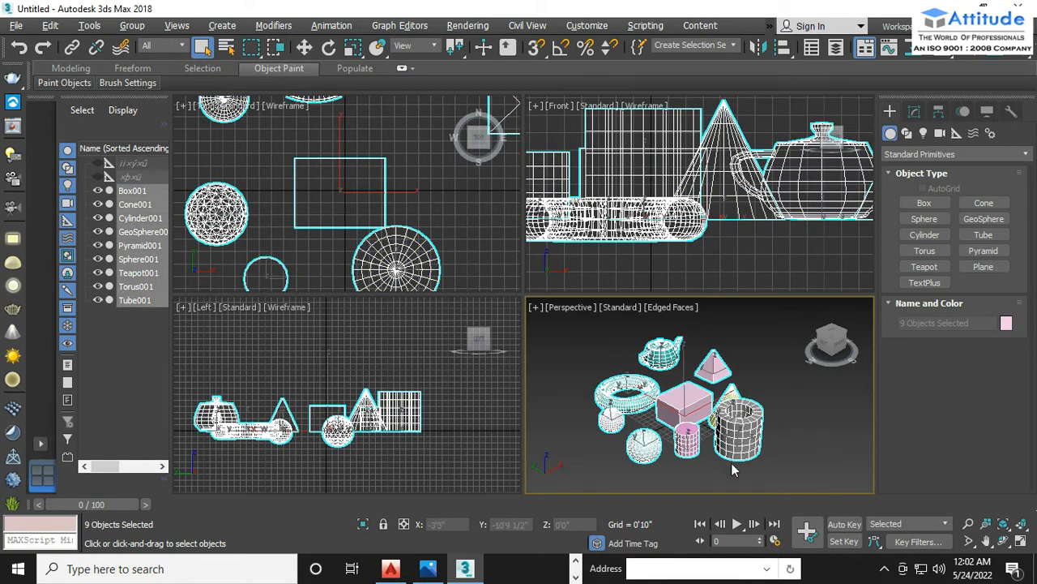
key(Delete)
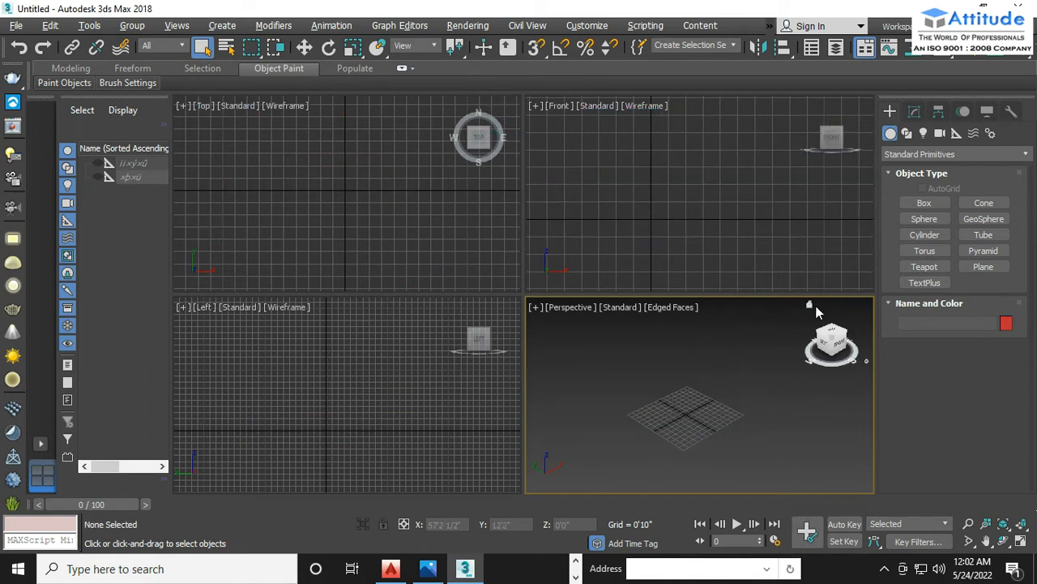
Create a box at the centre of the Perspective grid, about 6'8 1/2" long, 6'0" wide and 4'0" high.
click(808, 305)
click(412, 224)
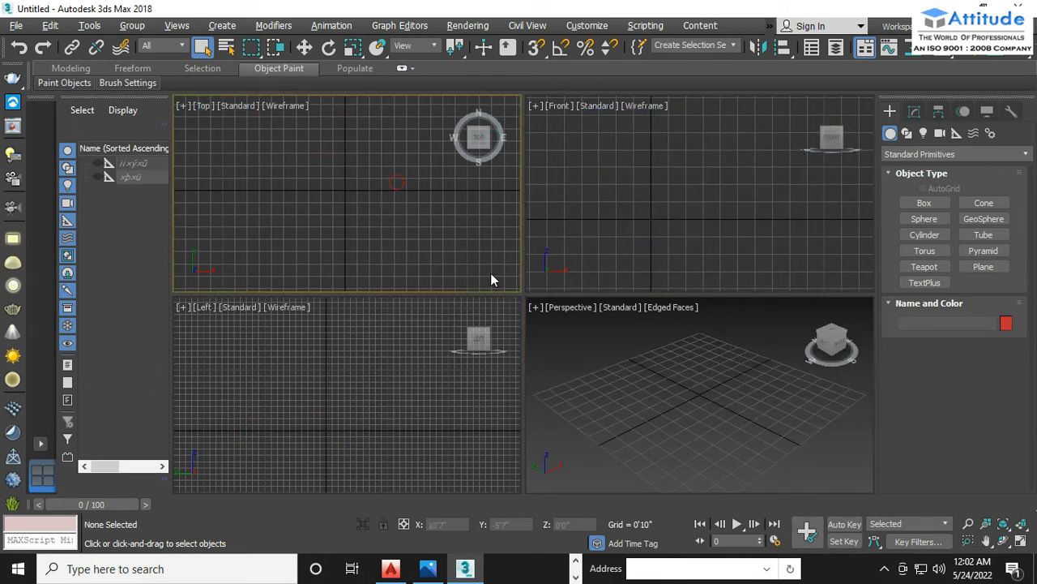
click(299, 444)
scroll(395, 401, down, 2)
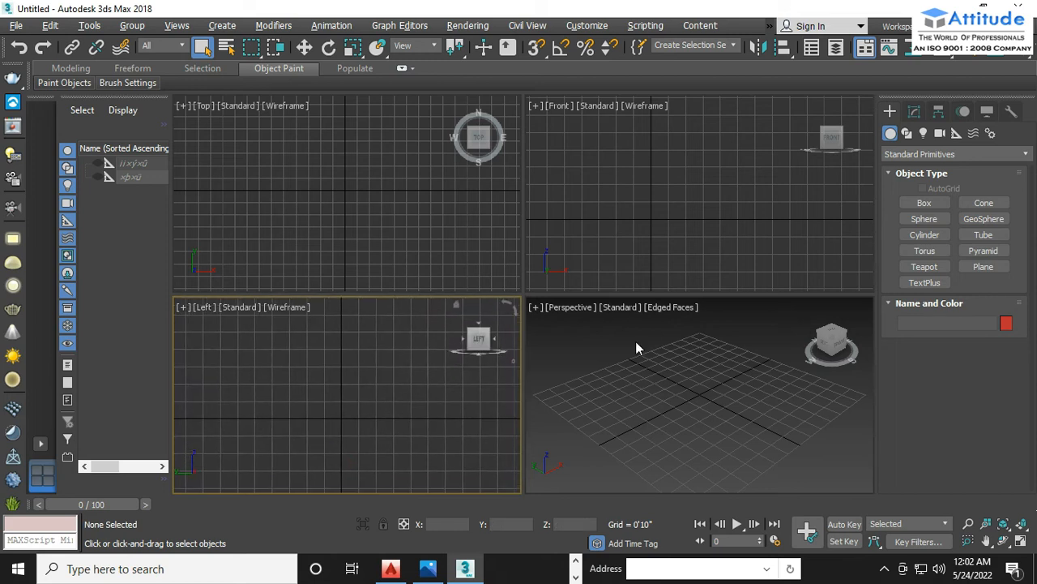
click(710, 189)
middle_drag(640, 231, 693, 213)
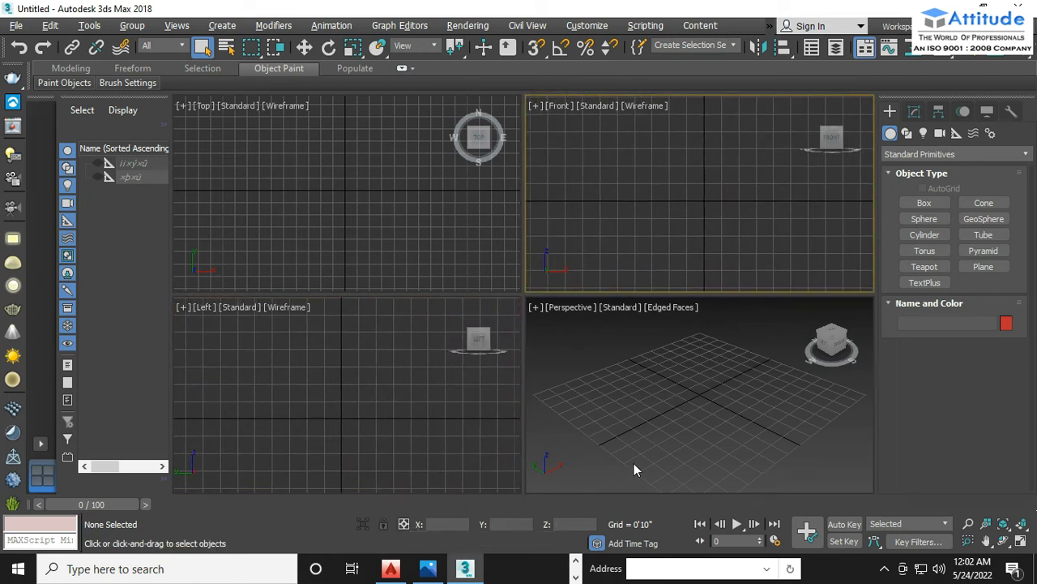
click(932, 203)
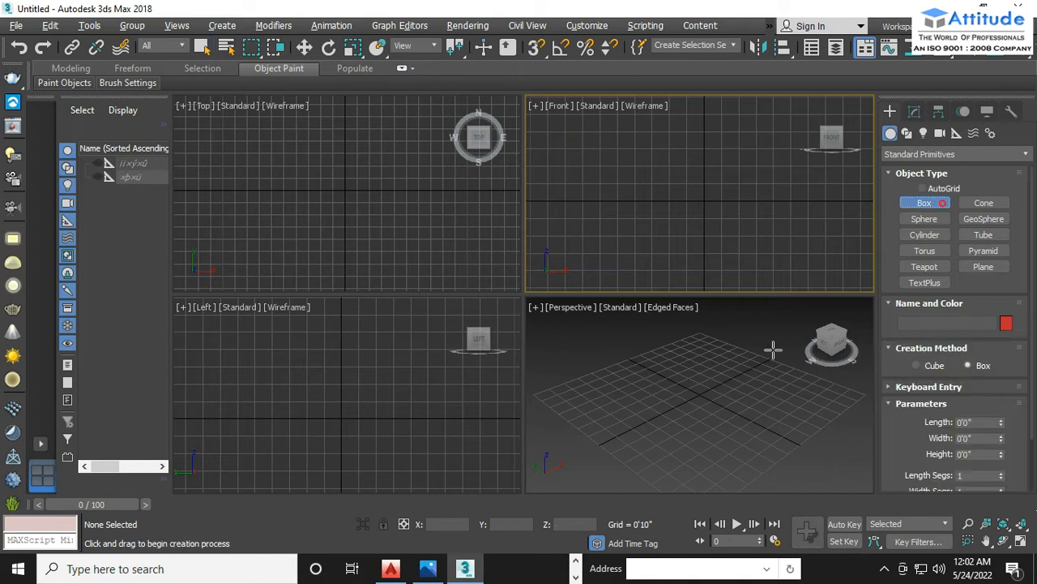
drag(613, 393, 800, 394)
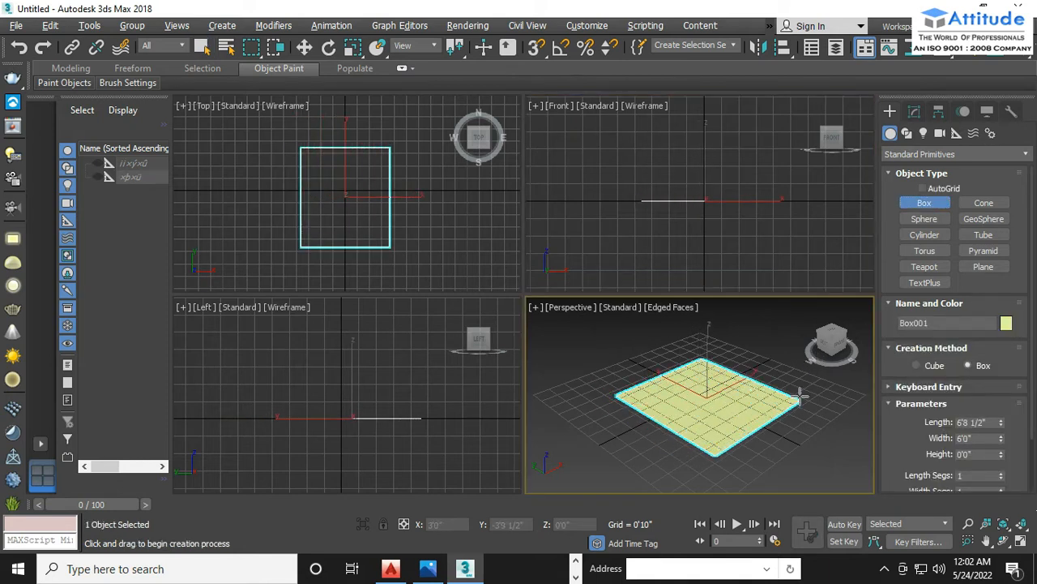
click(767, 320)
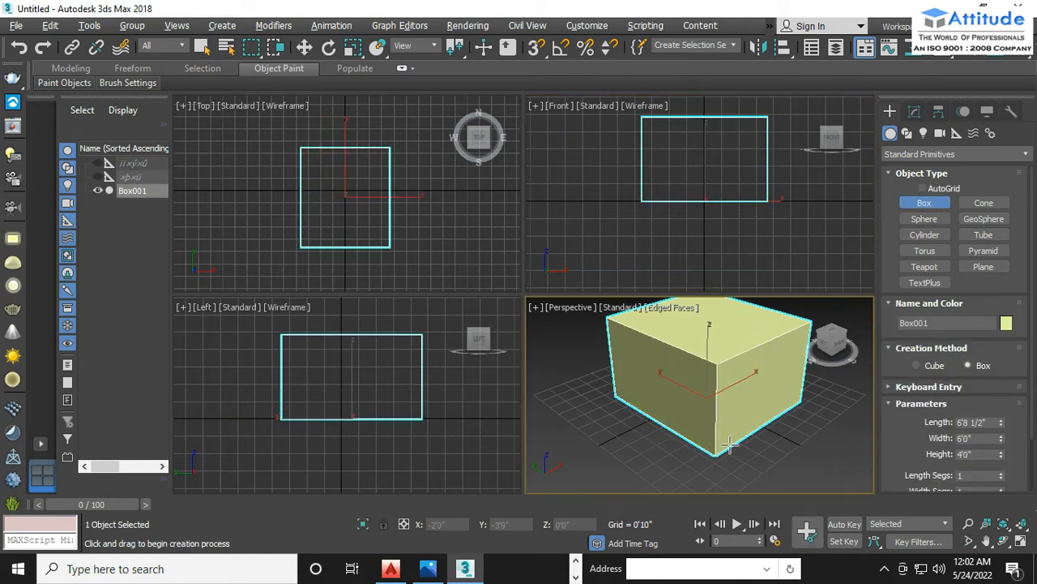
key(F4)
key(F4)
middle_drag(825, 403, 788, 450)
right_click(743, 434)
click(759, 392)
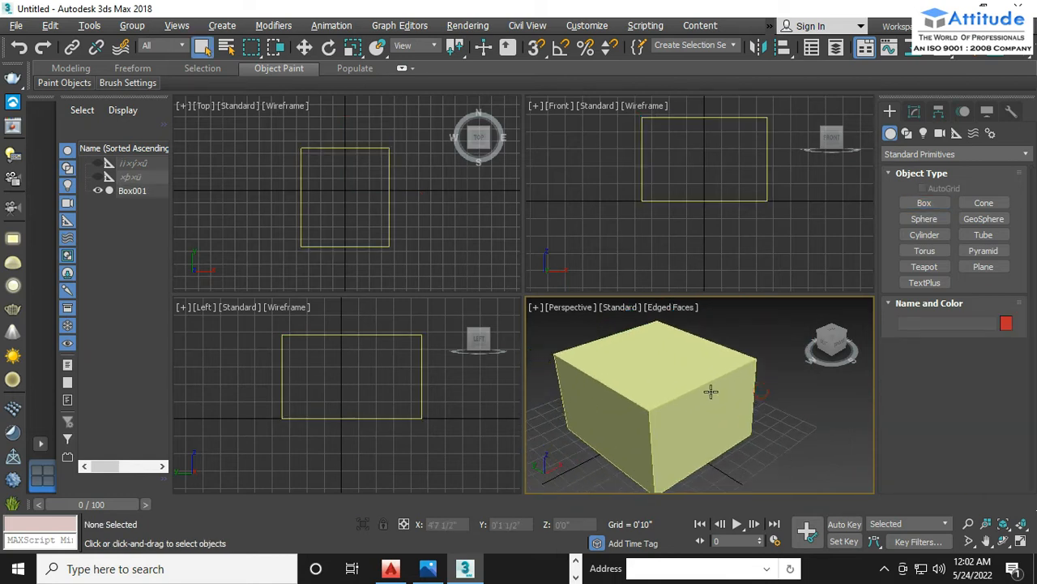
Move the box a short distance across the ground plane, towards negative X and positive Y.
click(710, 390)
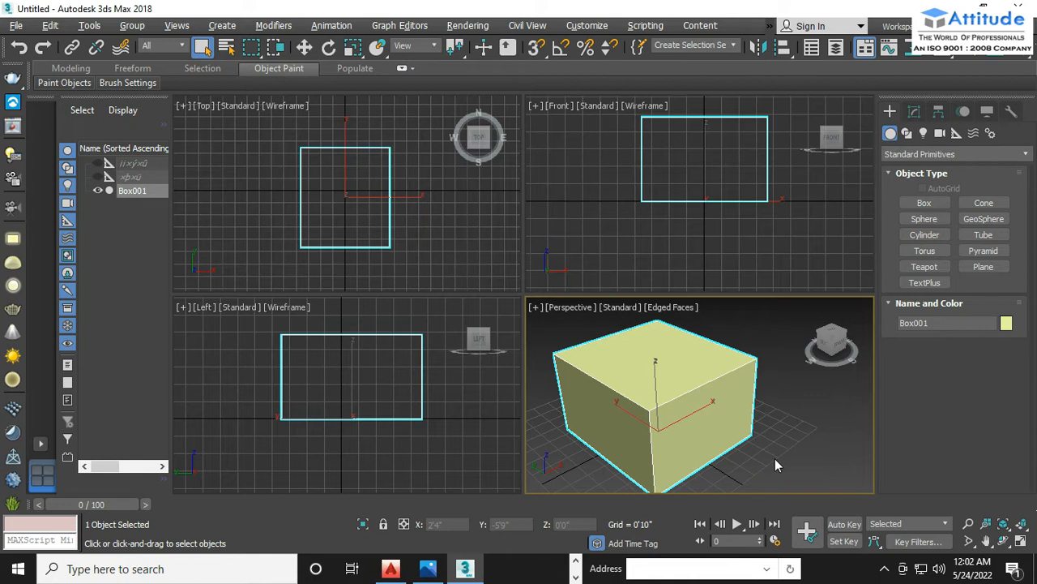
click(304, 48)
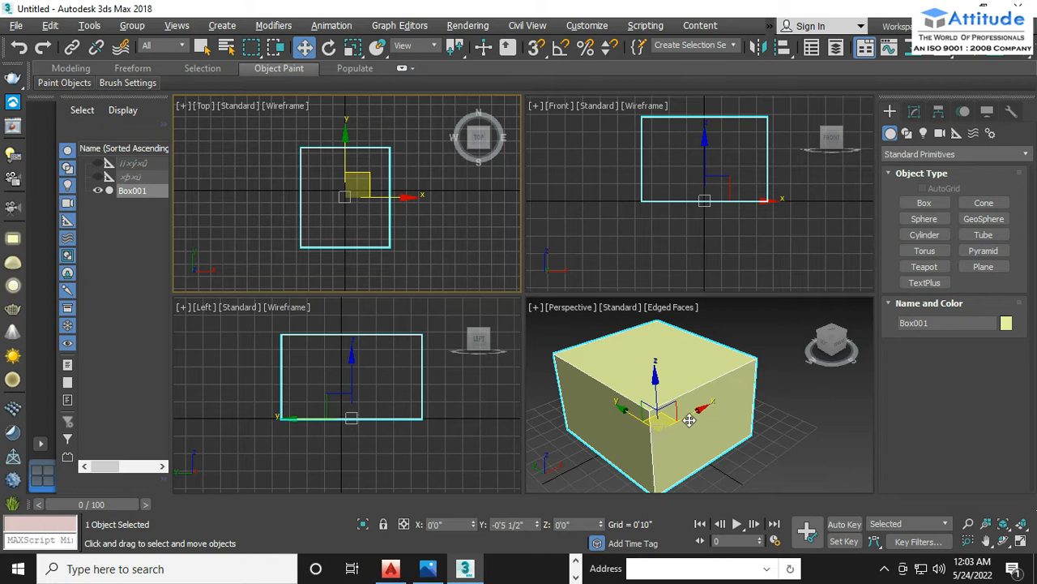
drag(689, 423, 637, 392)
click(746, 442)
Turn on angle snap and rotate the box 90 degrees about its X axis.
scroll(764, 381, down, 3)
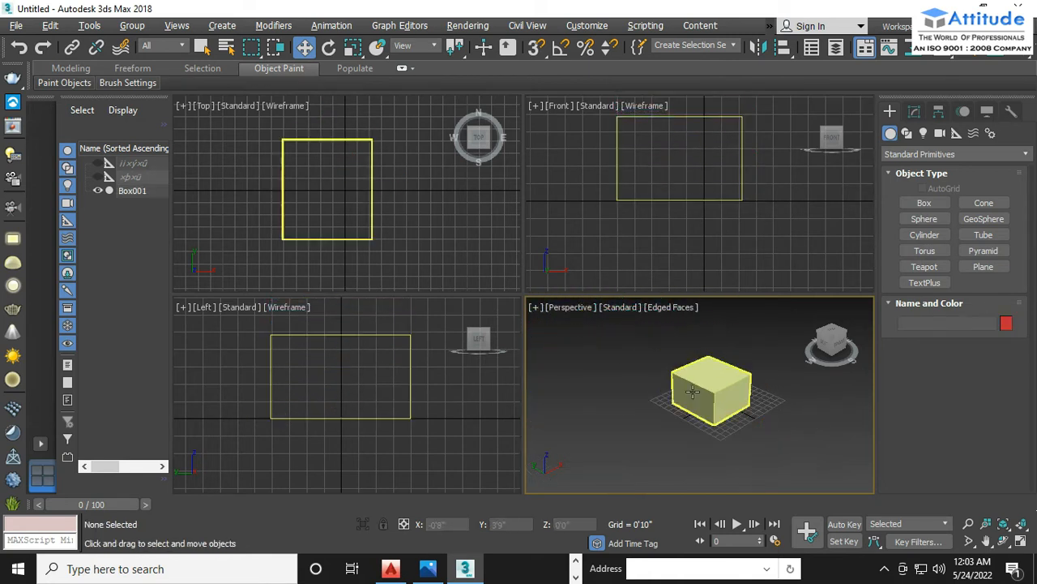
scroll(690, 444, up, 3)
middle_drag(722, 447, 686, 457)
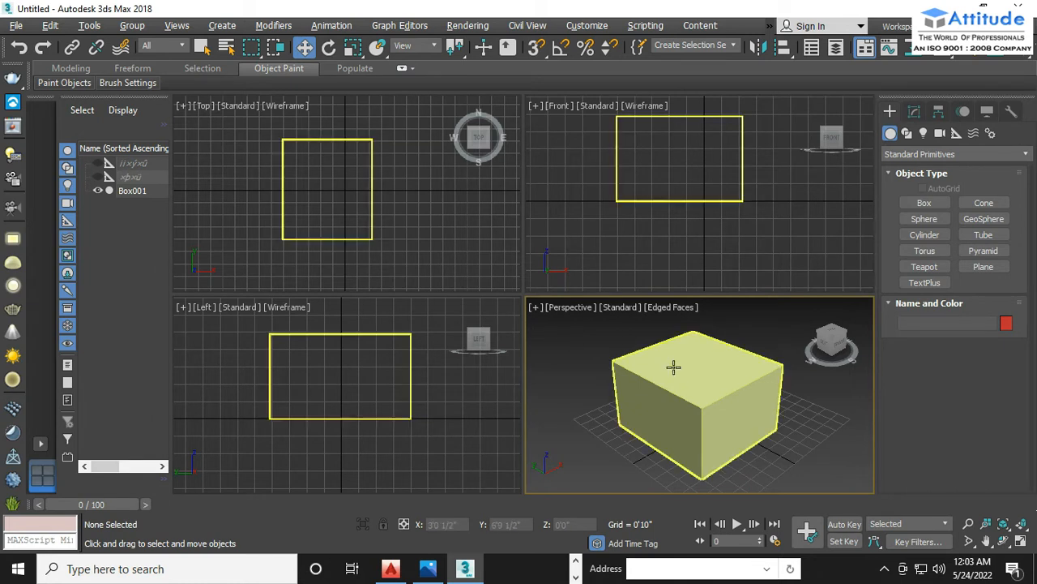
key(e)
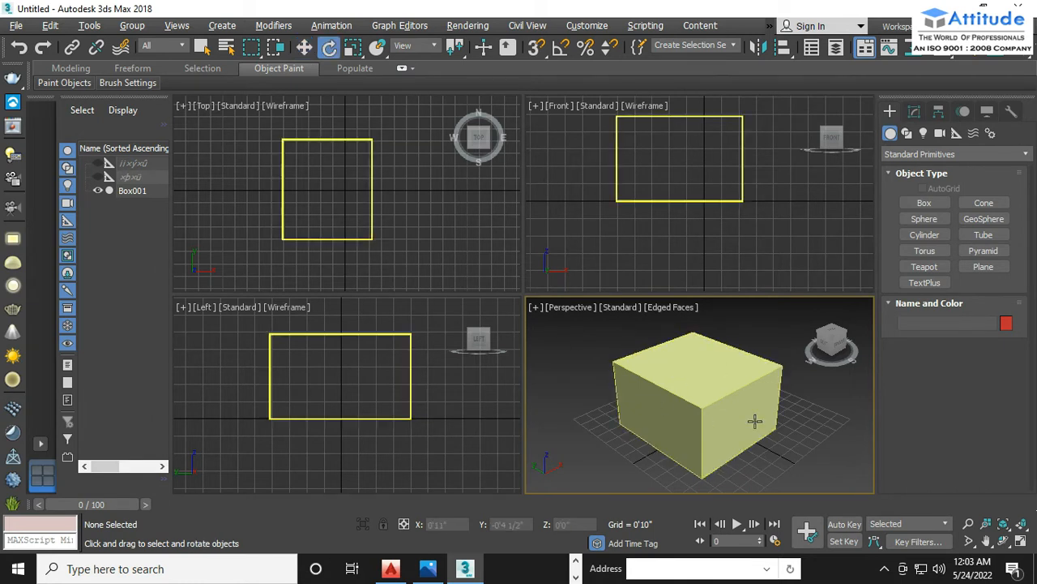
click(754, 420)
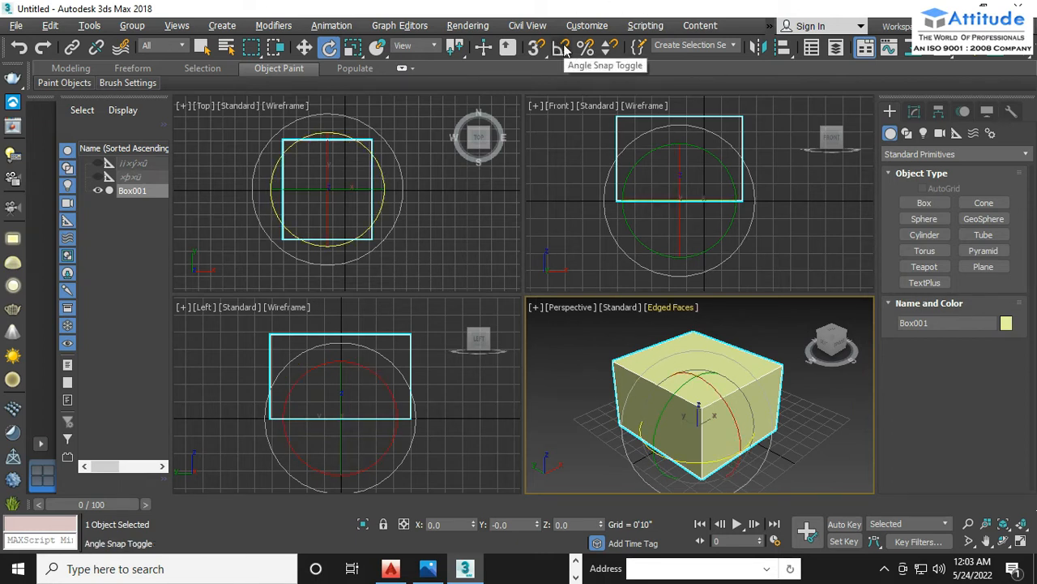
click(567, 50)
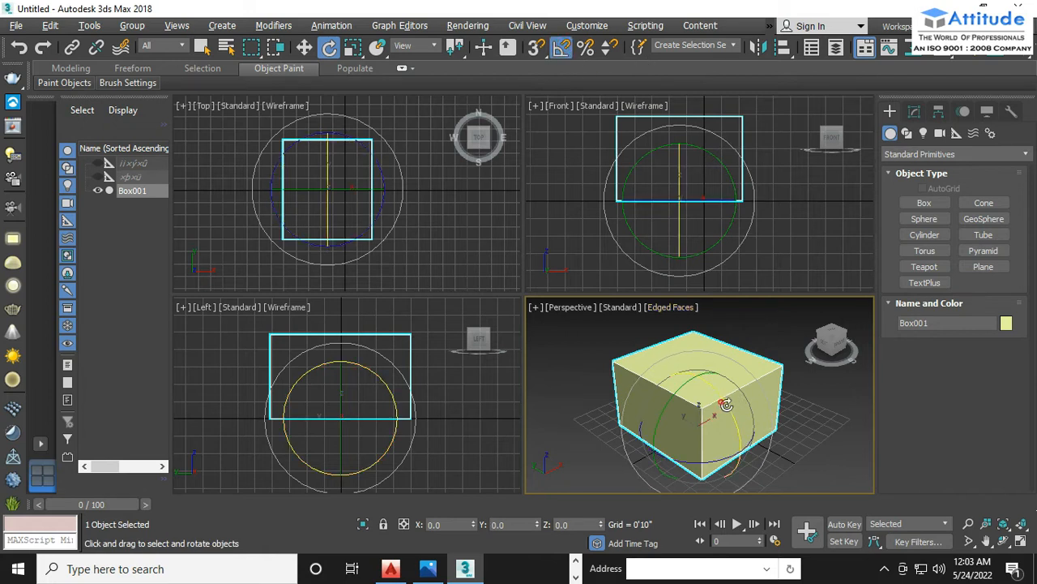
drag(726, 405, 743, 467)
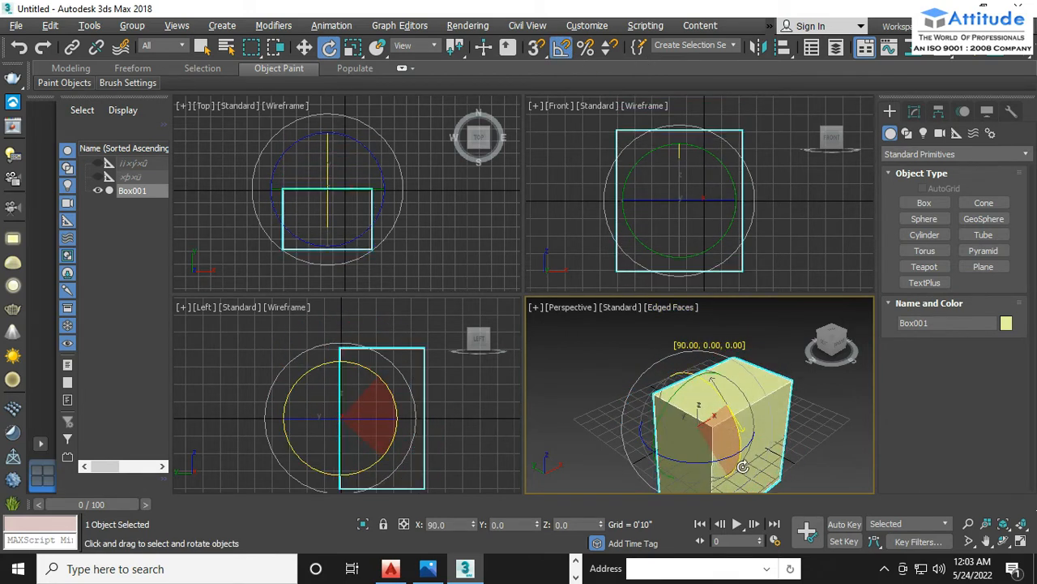
mouse_move(841, 468)
middle_down()
mouse_move(713, 413)
mouse_move(849, 465)
middle_up()
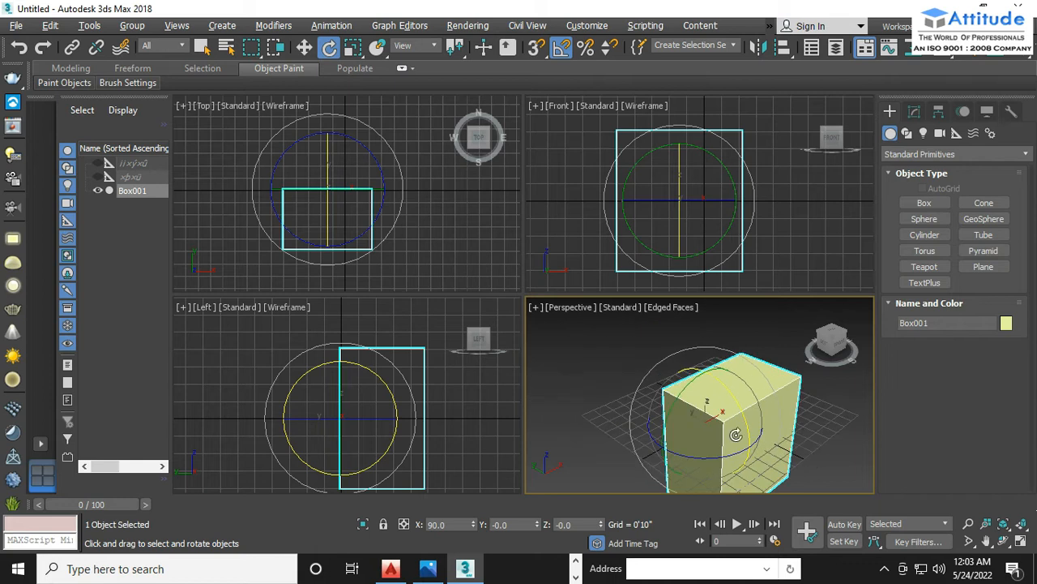
Rotate the box back to 0 degrees about its X axis and deselect it.
drag(744, 423, 731, 354)
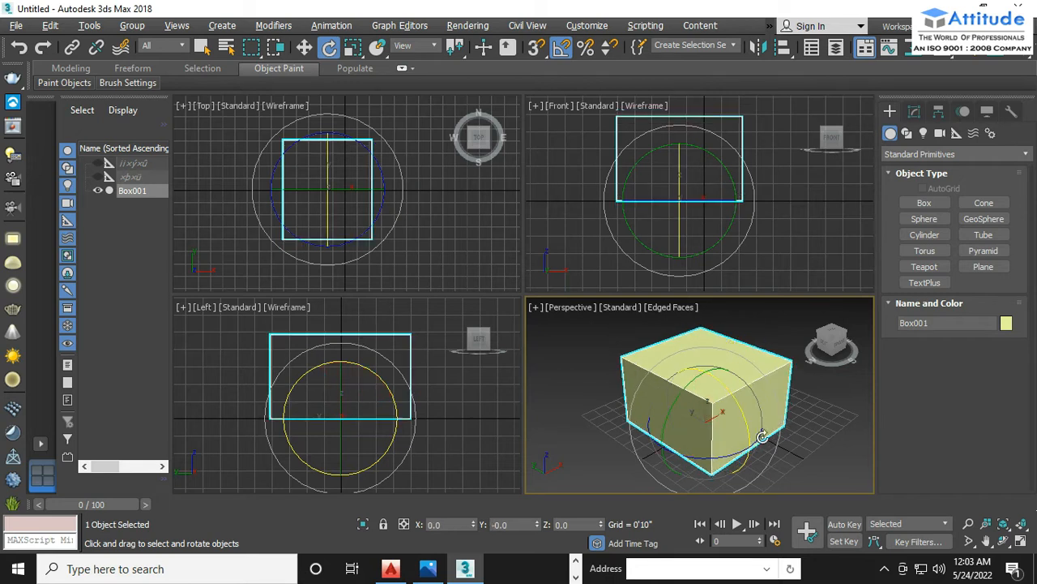
click(831, 415)
middle_drag(835, 441, 802, 444)
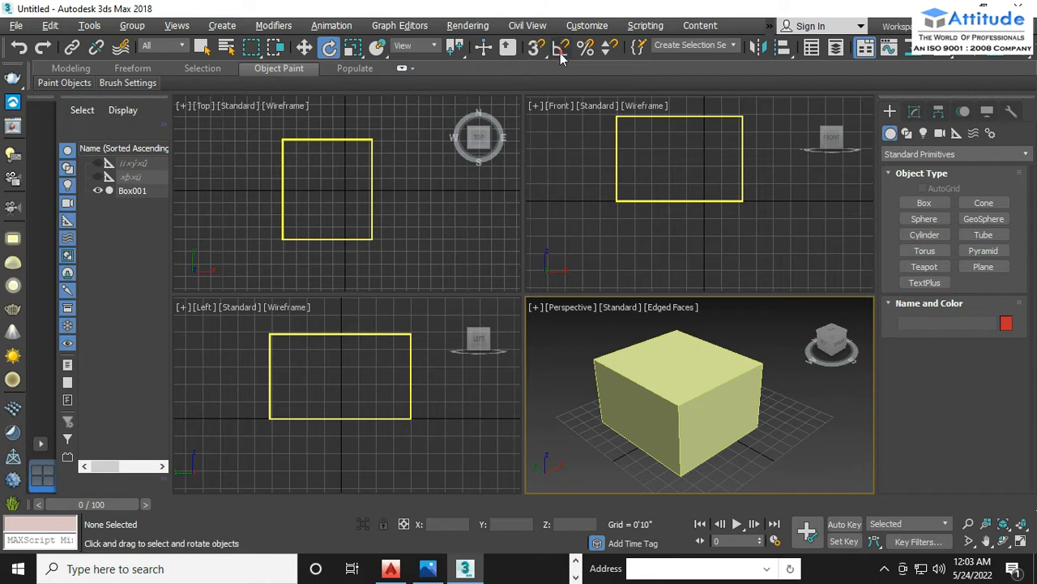
Scale the box separately along Y, X and Z, and shrink it uniformly to about 119% in X, 126% in Y and 79% in Z.
key(r)
click(725, 407)
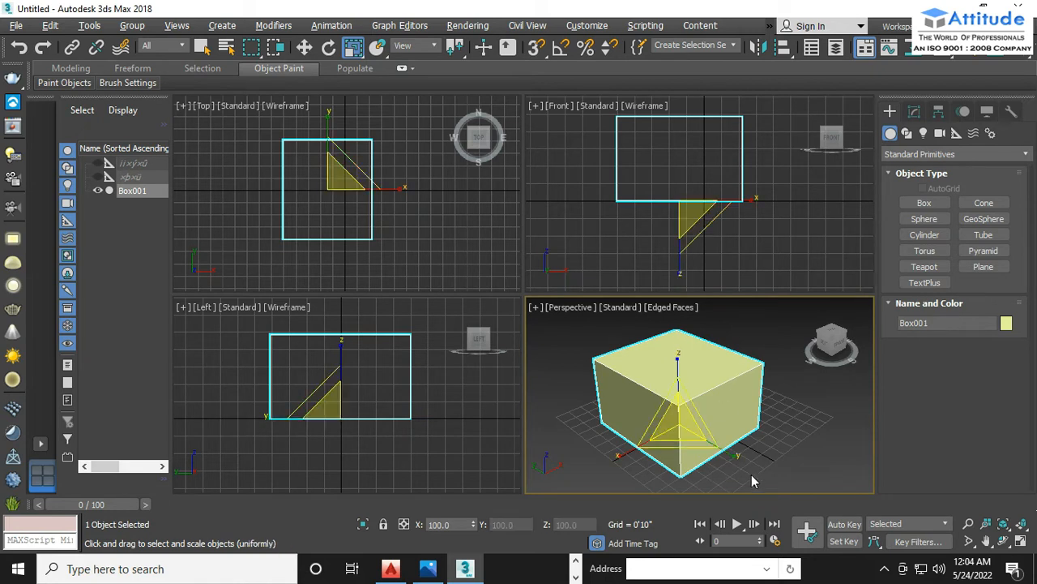
drag(737, 455, 697, 461)
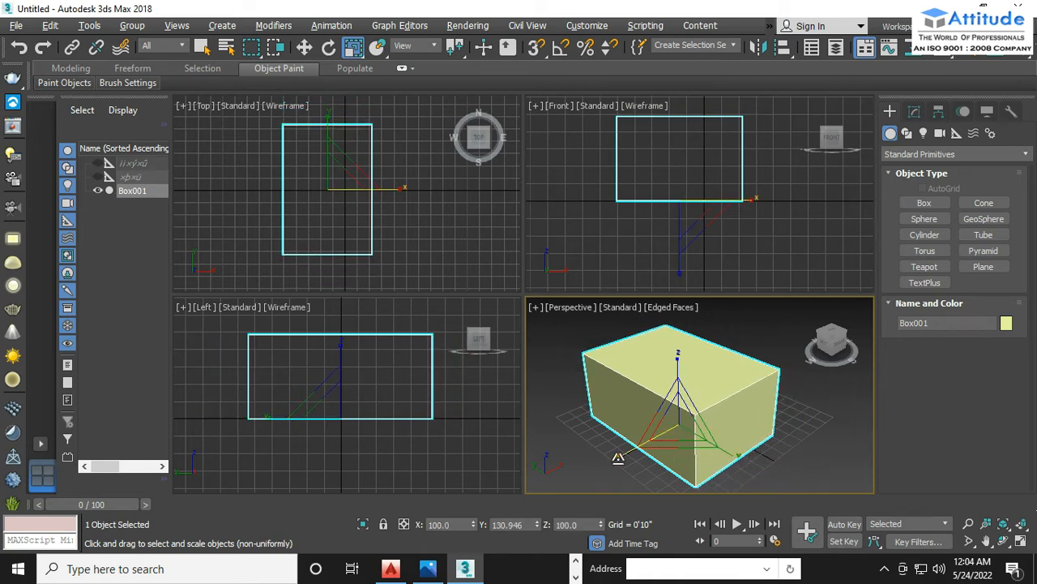
mouse_move(618, 458)
mouse_down()
mouse_move(560, 478)
mouse_move(607, 463)
mouse_up()
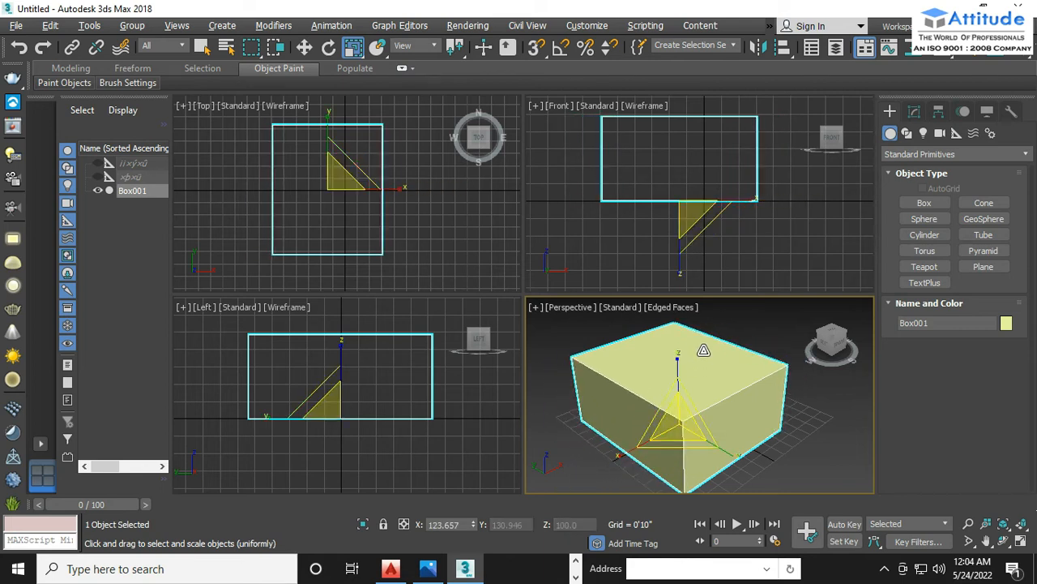
mouse_move(678, 365)
mouse_down()
mouse_move(677, 332)
mouse_move(679, 372)
mouse_up()
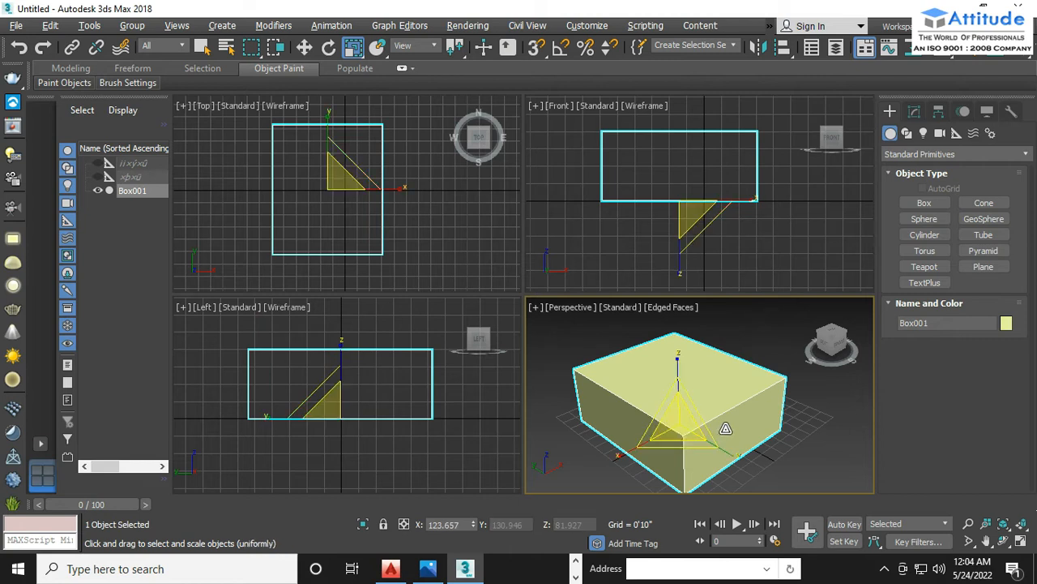
mouse_move(685, 425)
mouse_down()
mouse_move(685, 409)
mouse_move(684, 428)
mouse_up()
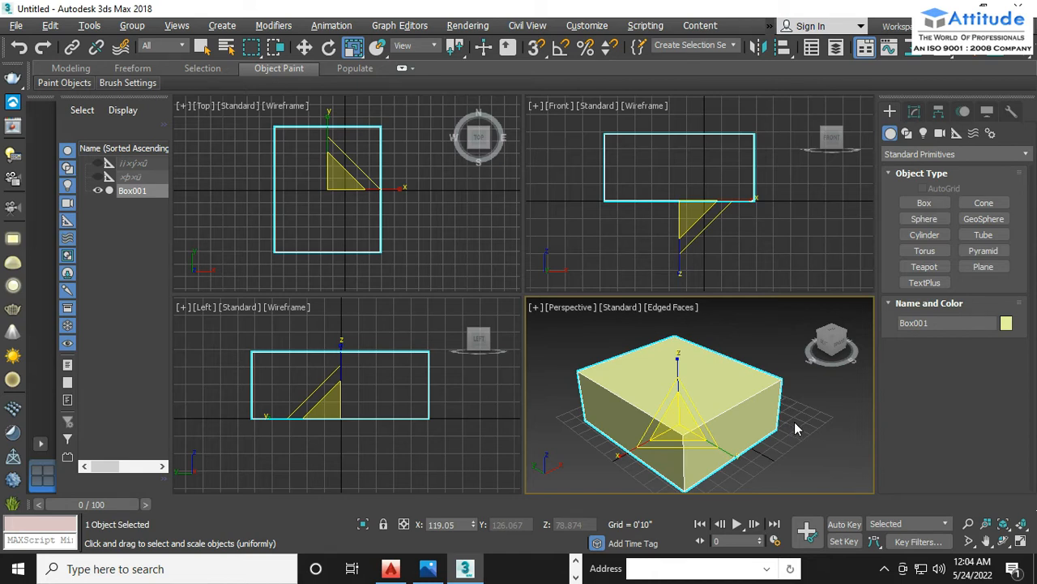
Delete the scaled box from the scene.
click(796, 429)
click(739, 422)
key(Delete)
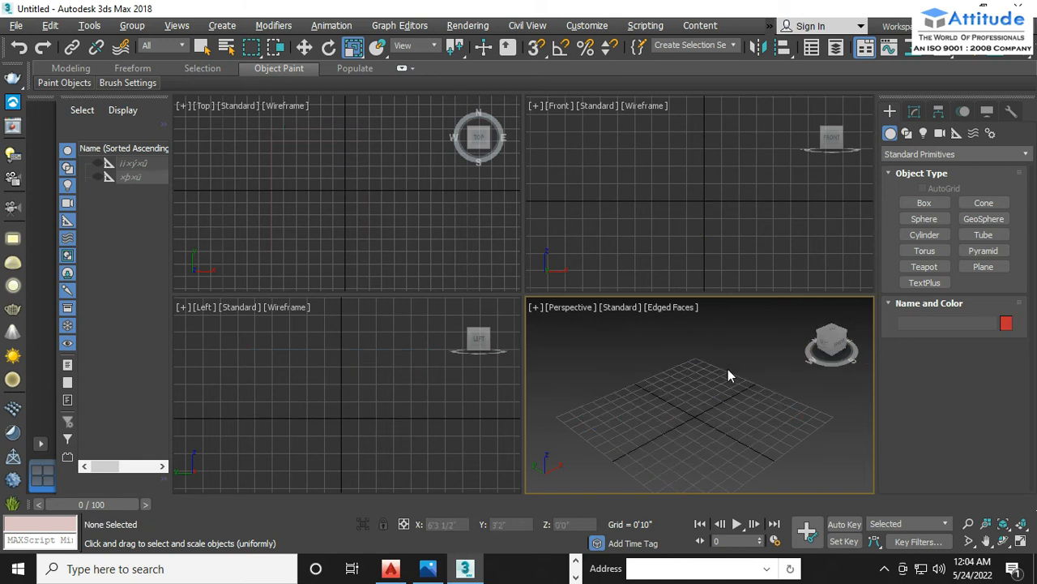
Switch the geometry category to Extended Primitives and create a Tetra-family Hedra in the Perspective viewport.
click(811, 307)
click(732, 204)
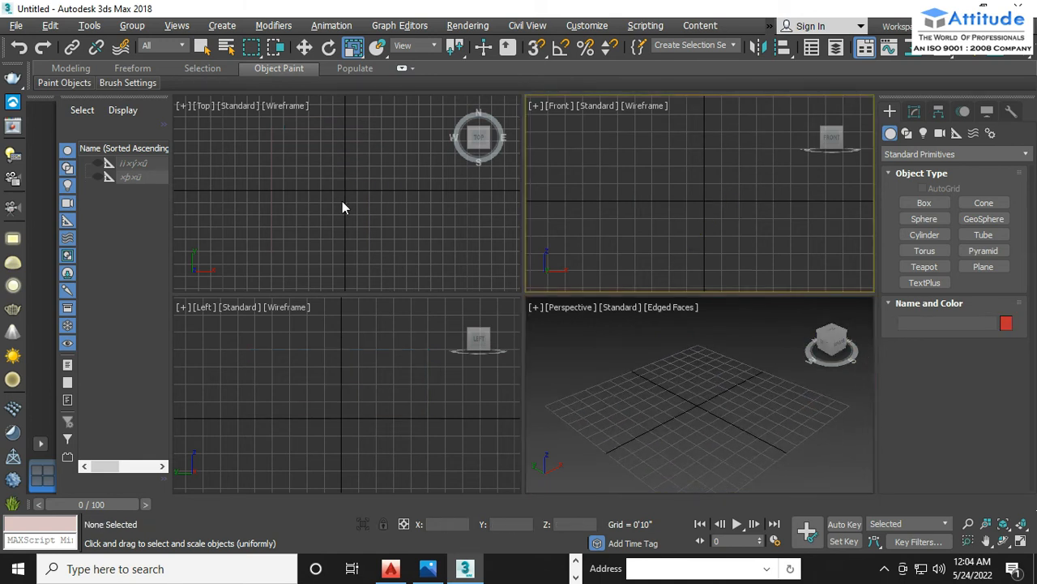
click(343, 201)
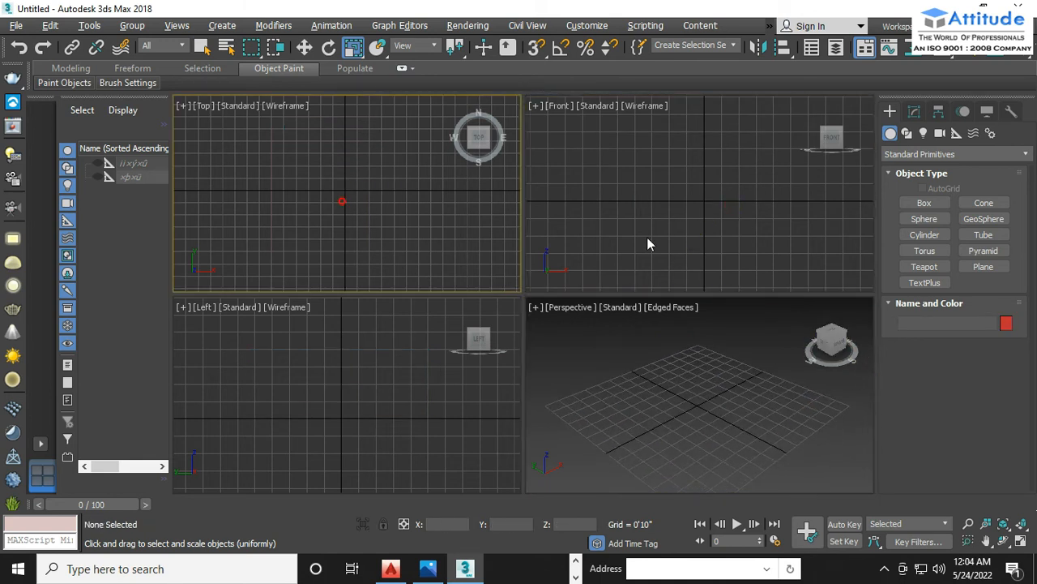
click(911, 154)
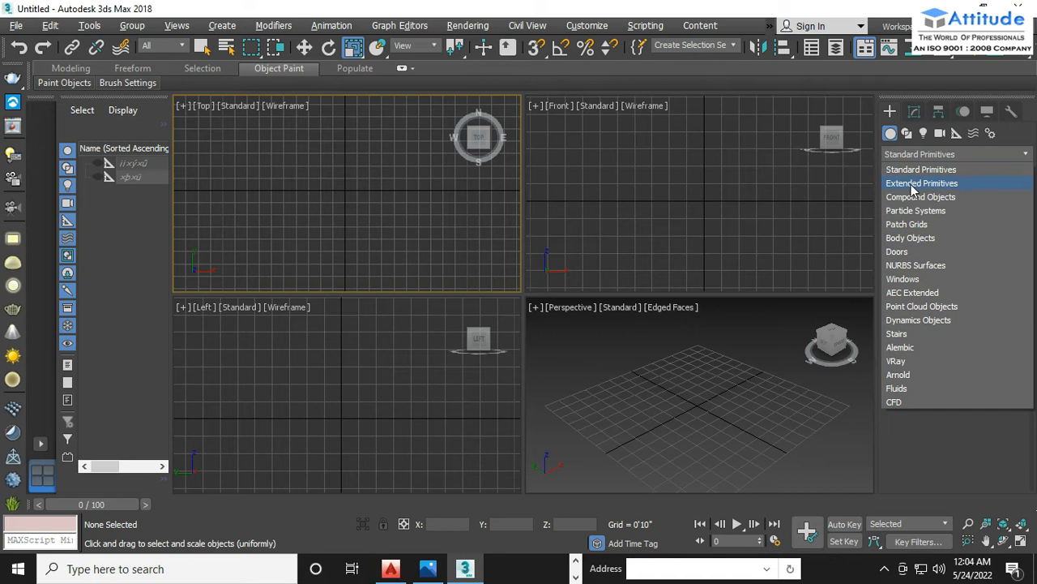
click(913, 189)
click(927, 205)
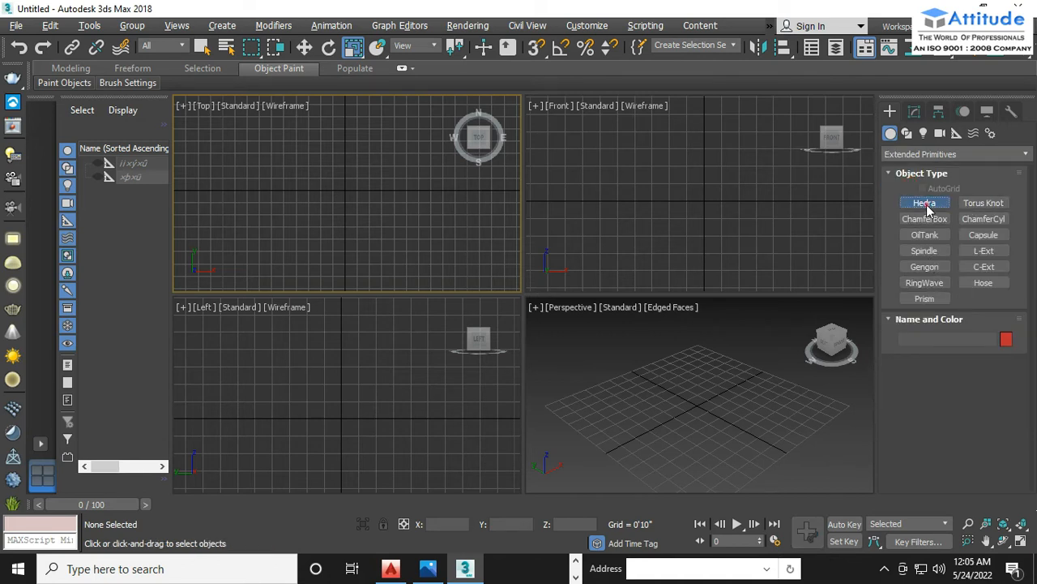
drag(661, 416, 695, 434)
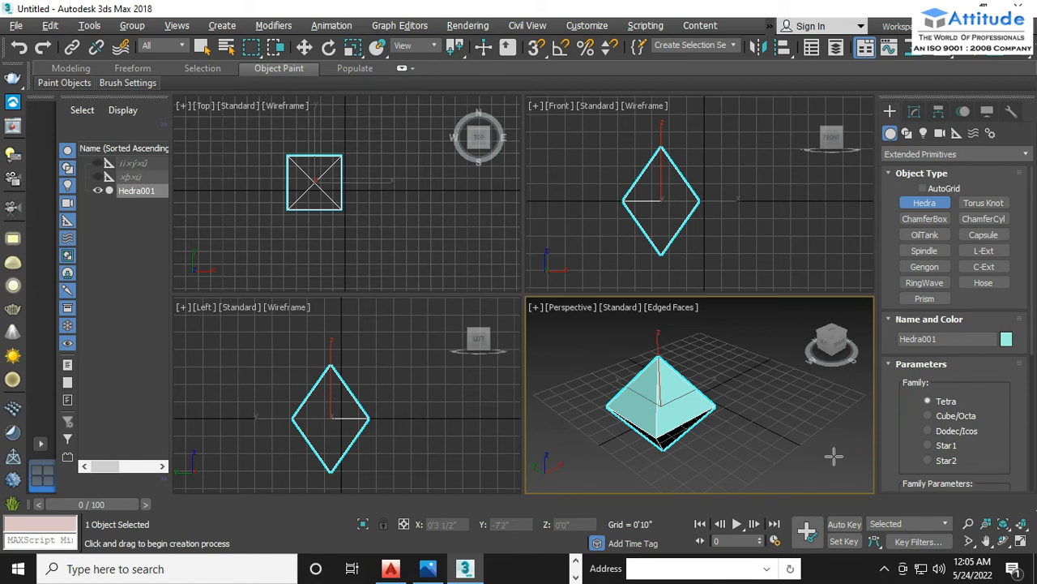
key(F4)
key(F4)
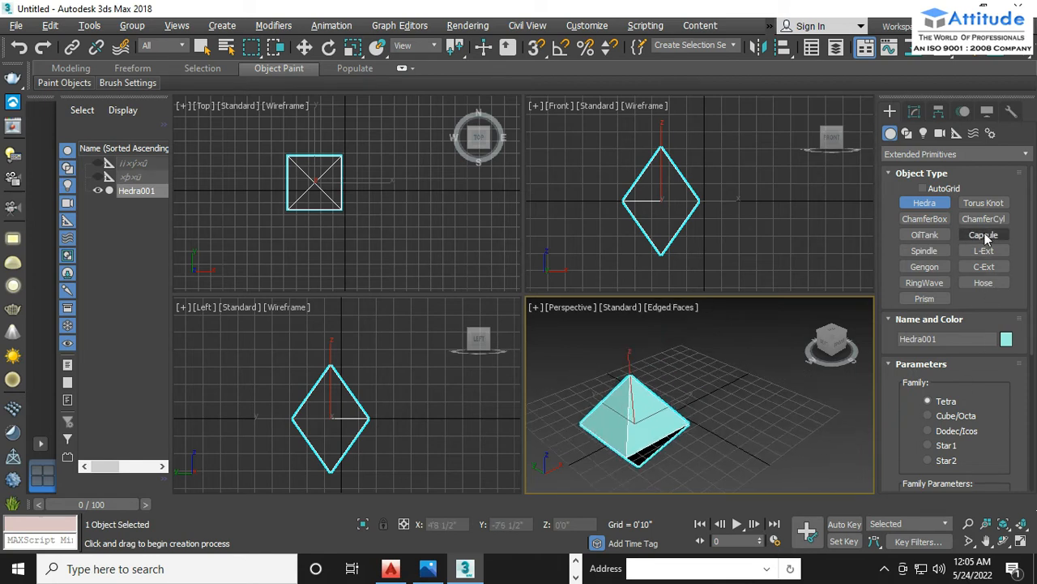
Create a Torus Knot with a base radius of about 3'1" beside the hedra in the Perspective viewport and deselect it.
click(983, 203)
middle_drag(747, 446, 689, 442)
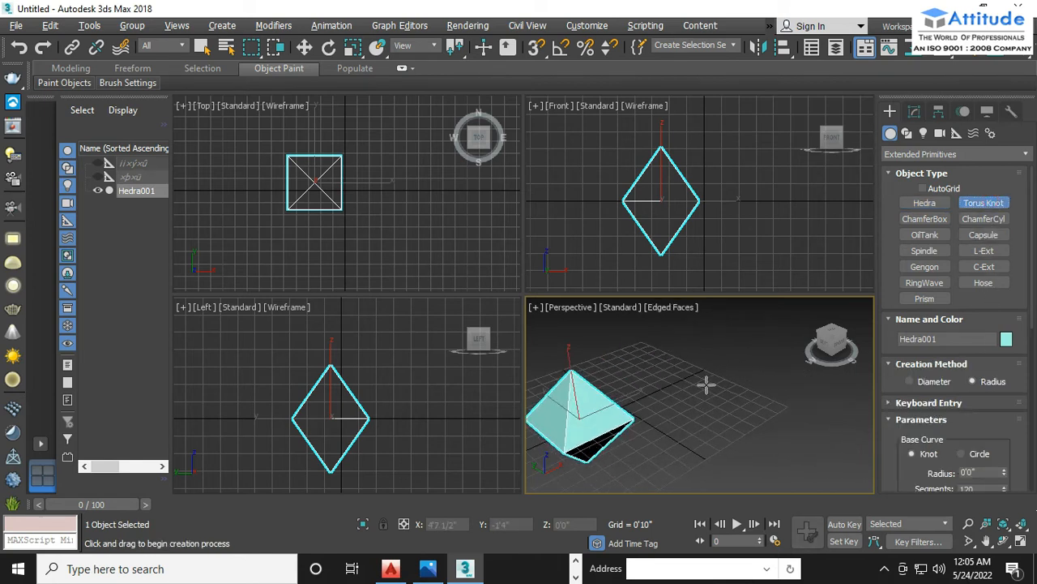
drag(706, 385, 752, 413)
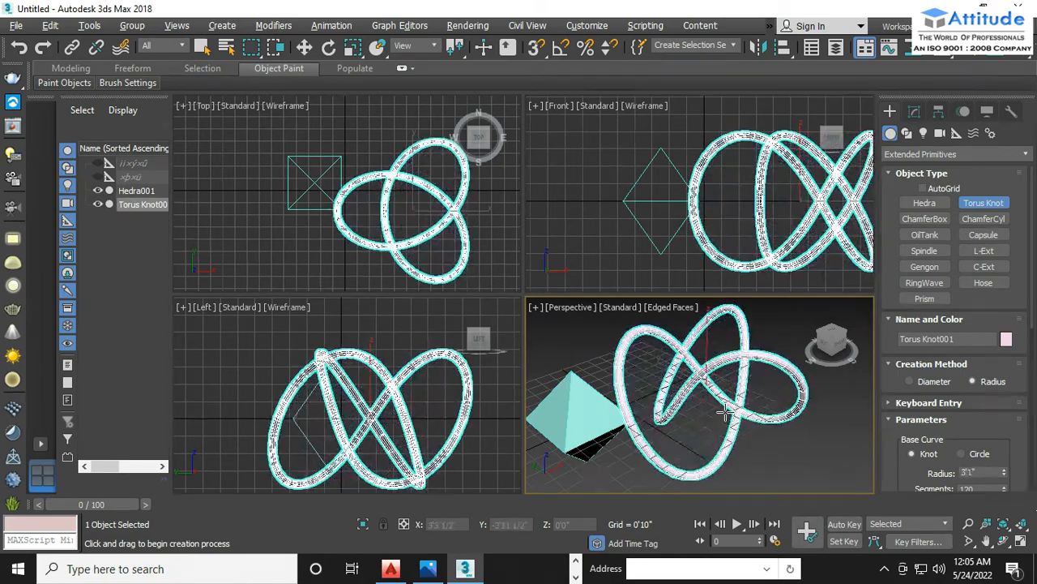
middle_drag(776, 416, 819, 438)
key(r)
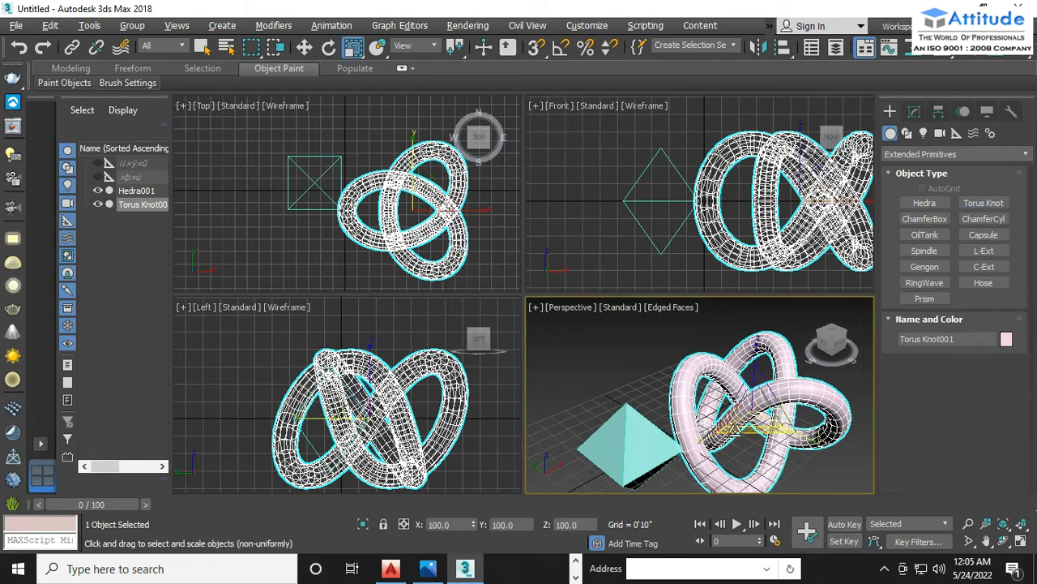
middle_drag(750, 401, 825, 414)
click(688, 371)
Create a ChamferBox behind the hedra, about 6'5 1/2" long, 6'2 1/2" wide and 1'11 1/2" high, with a fillet of about 0'2".
click(925, 219)
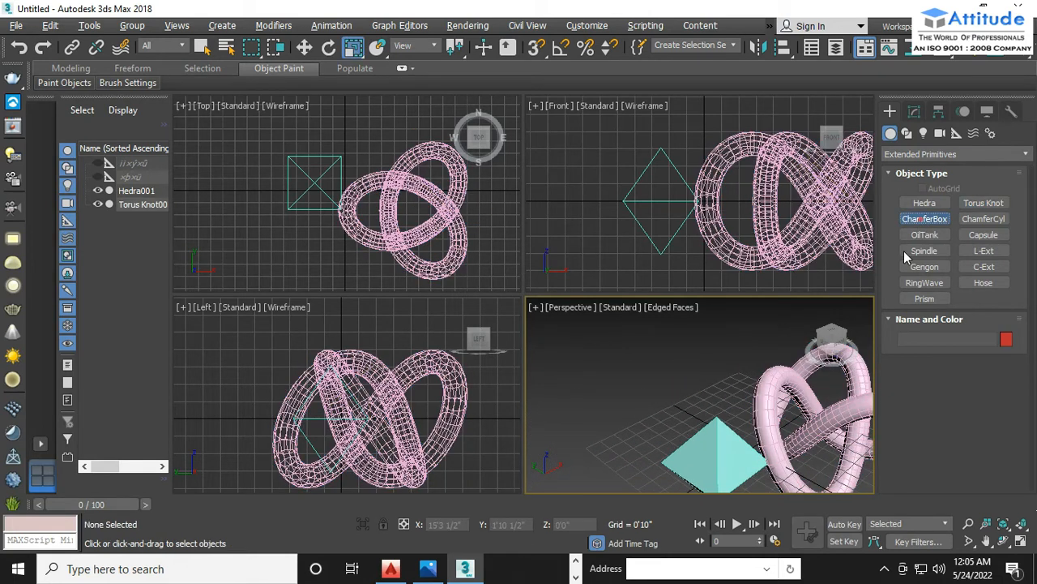
drag(574, 392, 719, 397)
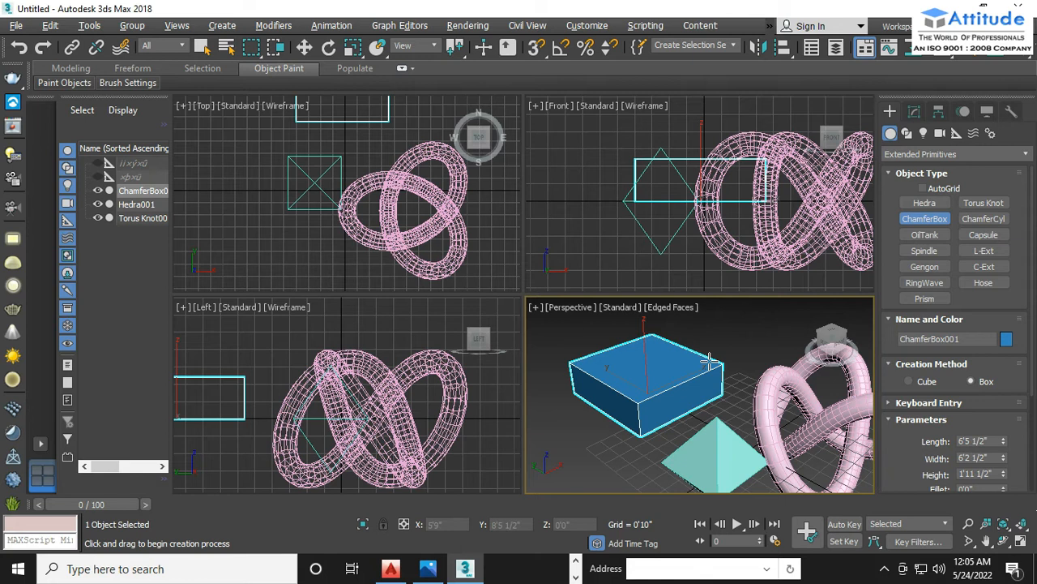
click(709, 360)
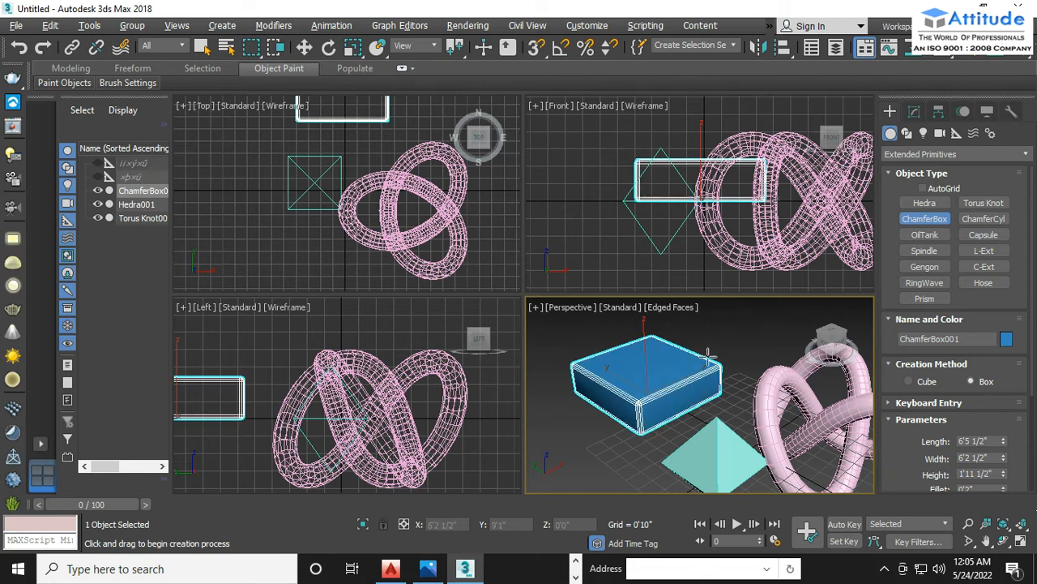
scroll(648, 407, up, 6)
scroll(656, 420, down, 6)
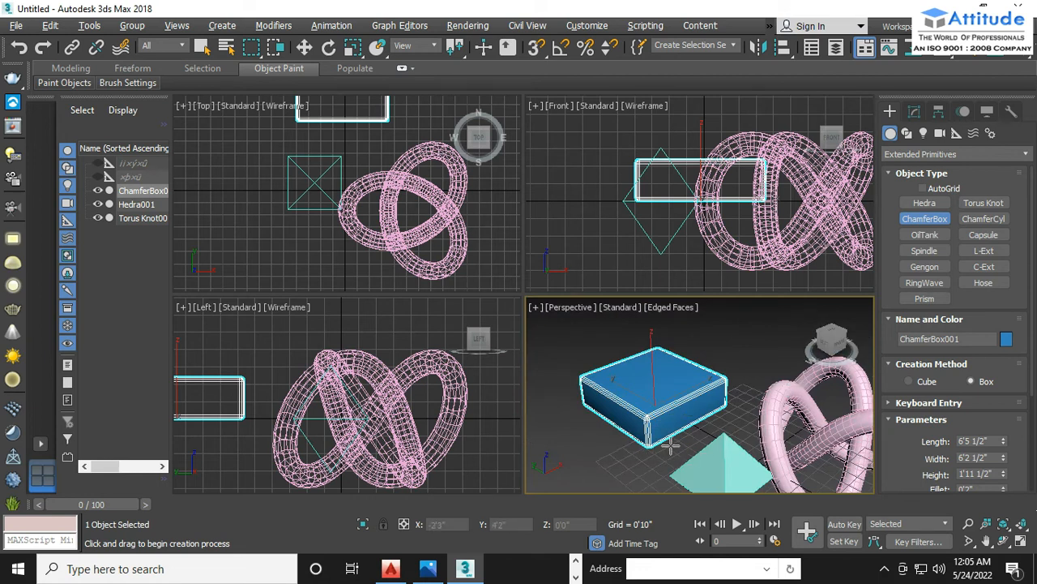
middle_drag(671, 444, 730, 440)
Create a ChamferCyl beside the chamfer box with a radius of about 1'9 1/2", height 4'6 1/2" and fillet 0'5".
click(984, 219)
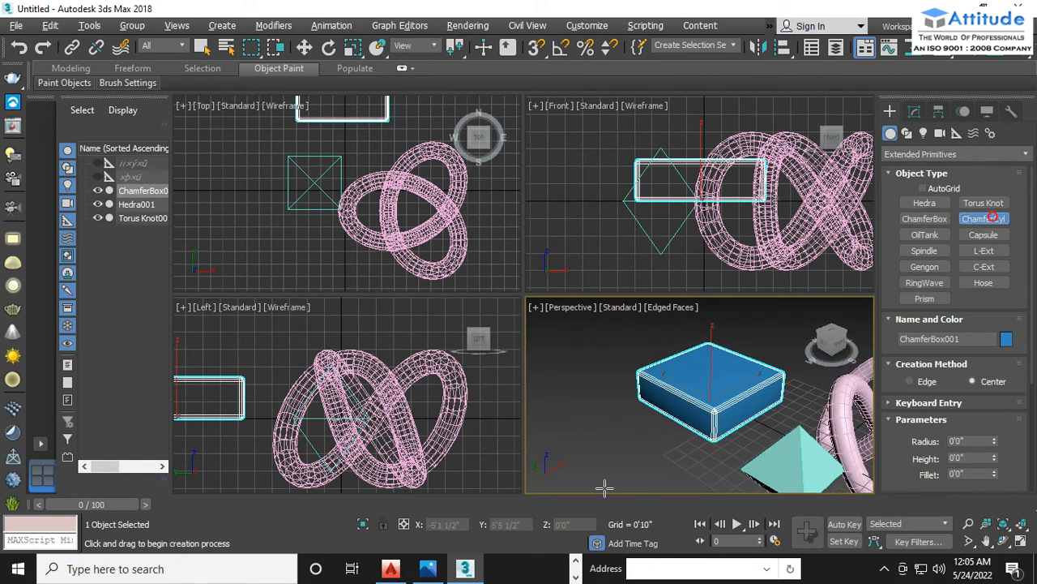
middle_drag(648, 447, 663, 438)
drag(663, 438, 698, 453)
click(681, 348)
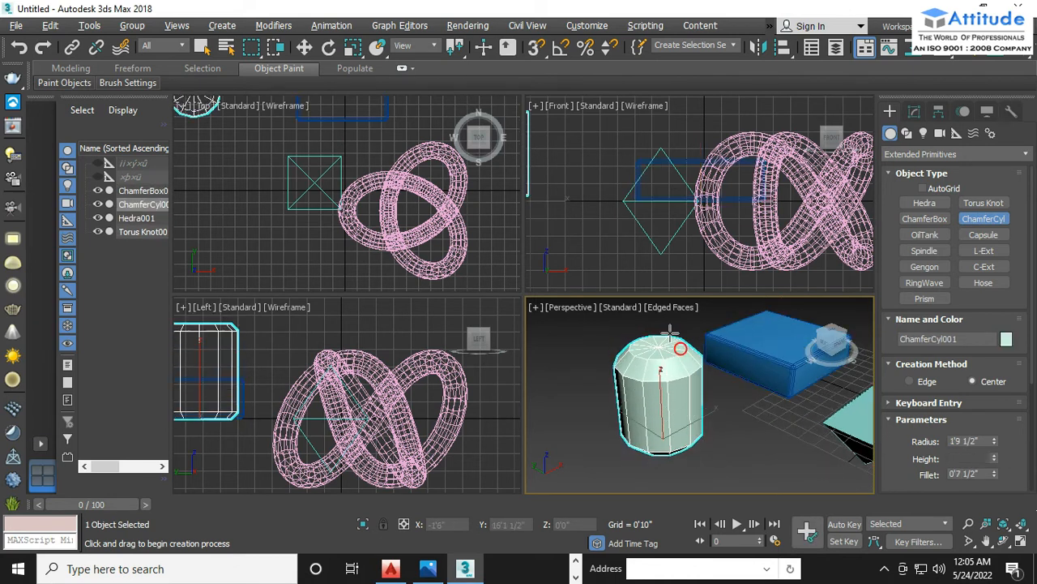
click(673, 348)
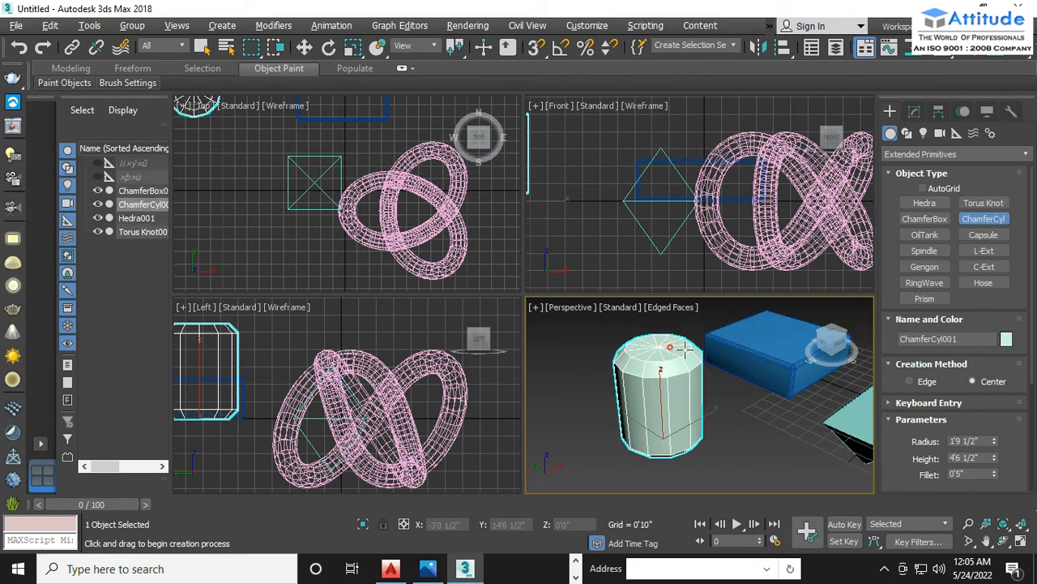
middle_drag(799, 402, 812, 435)
middle_drag(764, 377, 851, 398)
Maximize the Perspective viewport, create an OilTank of about 1'2 1/2" radius, 6'3 1/2" height and 1'2 1/2" cap height behind the torus knot, and deselect it.
click(919, 238)
scroll(784, 411, down, 5)
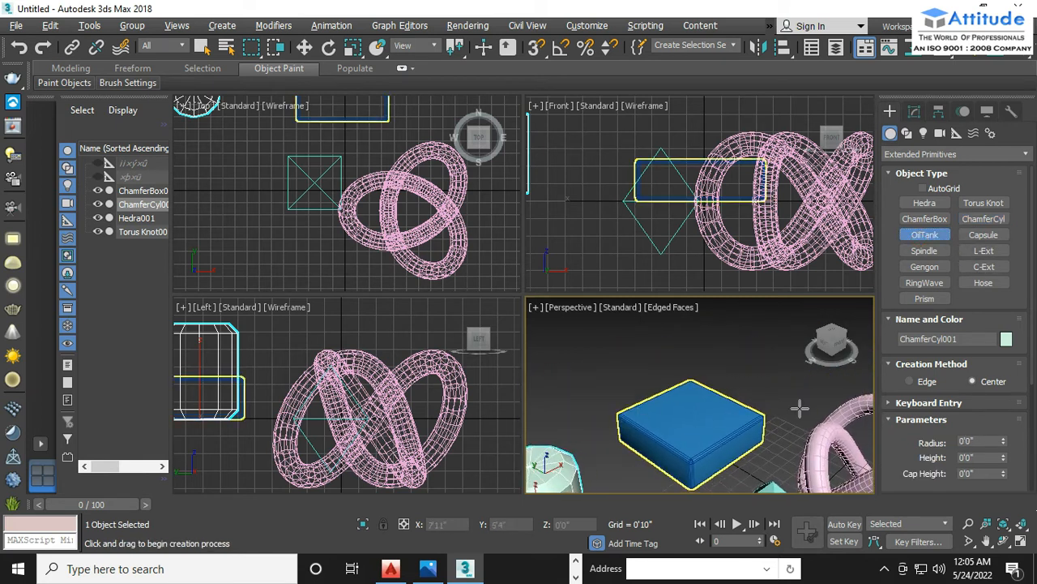
key(alt+w)
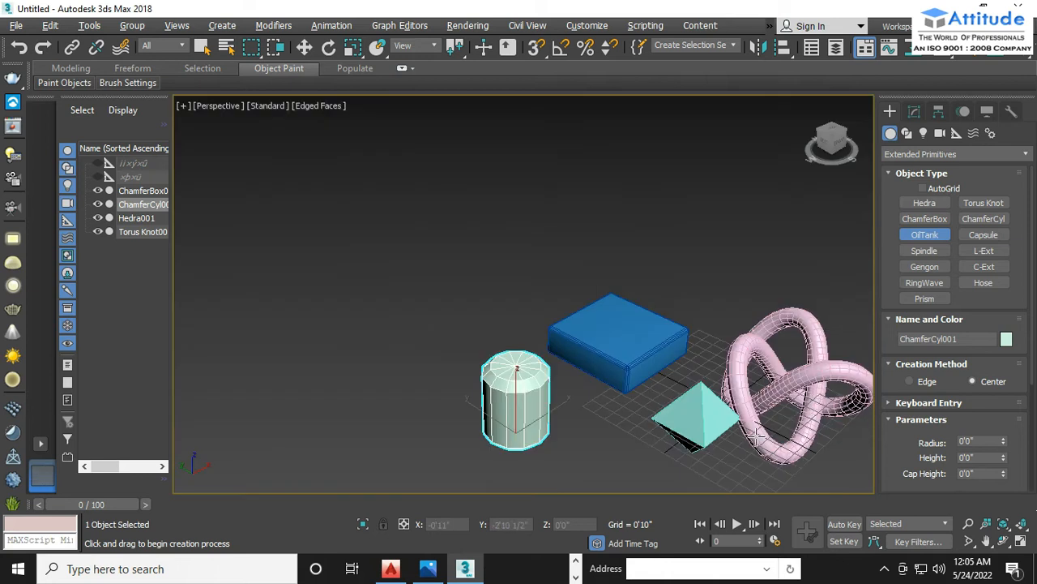
scroll(616, 356, down, 4)
scroll(612, 344, up, 3)
middle_drag(594, 348, 574, 359)
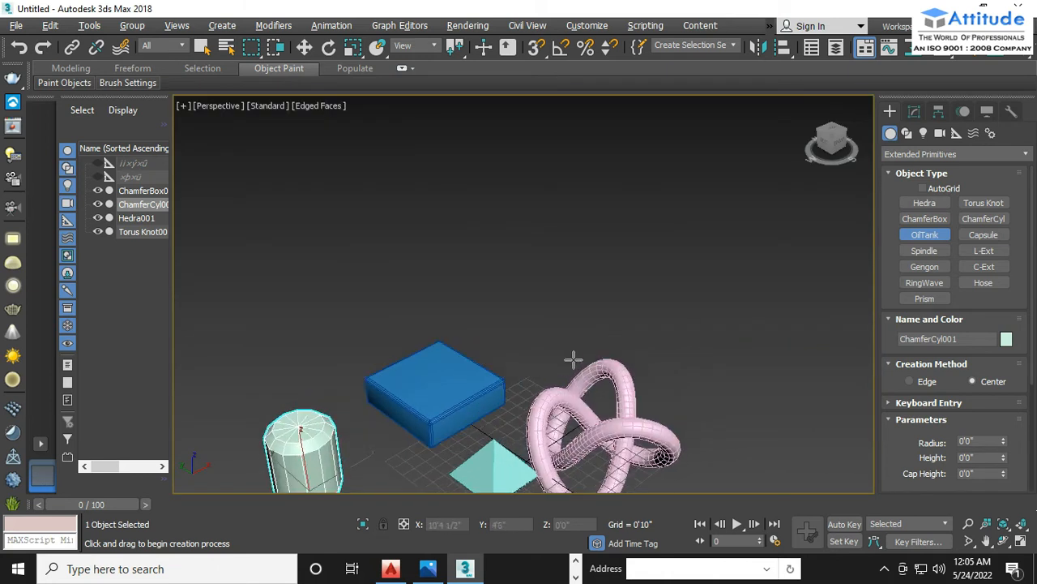
scroll(567, 358, up, 2)
drag(531, 350, 544, 366)
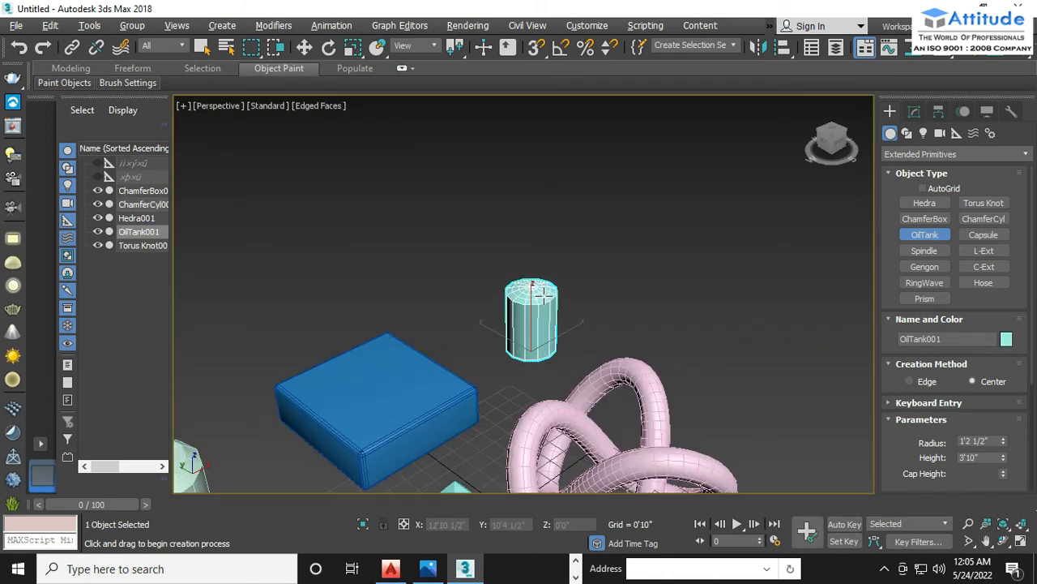
click(544, 246)
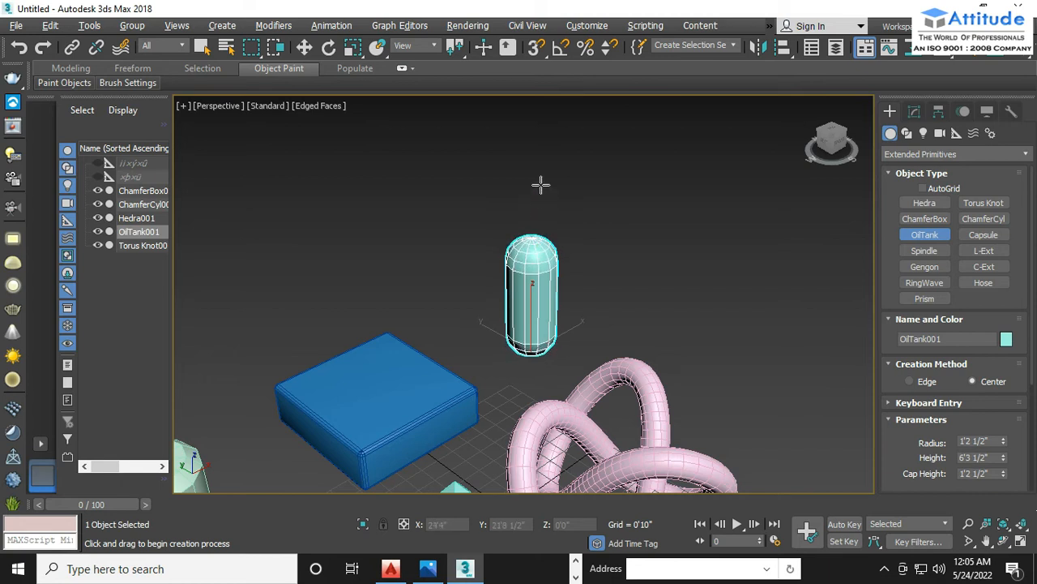
click(541, 185)
middle_drag(528, 338, 599, 346)
right_click(554, 333)
click(555, 327)
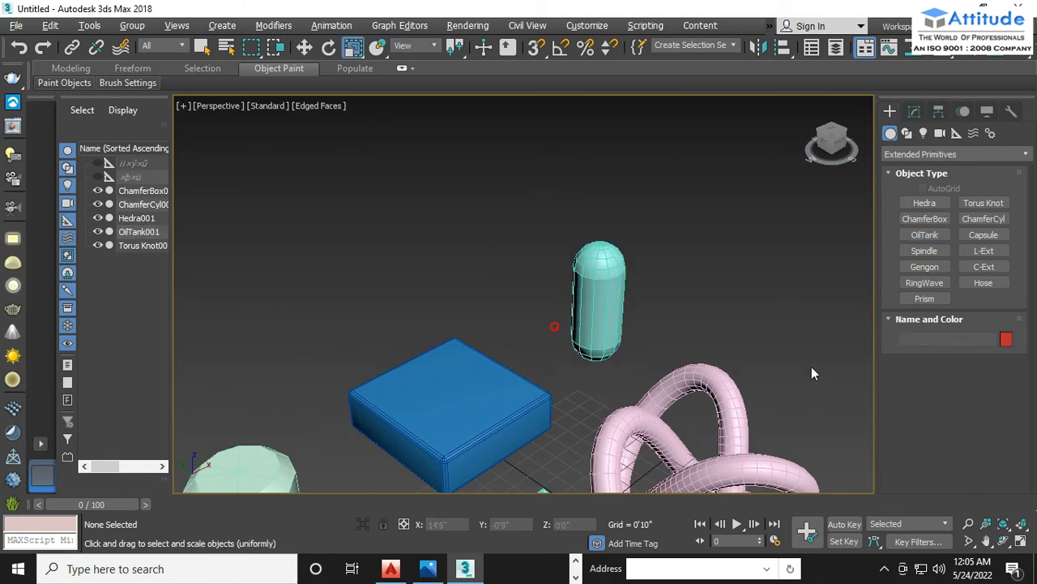
Create a Capsule beside the chamfered cylinder with a radius of about 0'9 1/2" and an overall height of about 4'3 1/2".
click(969, 236)
middle_drag(586, 377, 589, 403)
drag(564, 415, 583, 424)
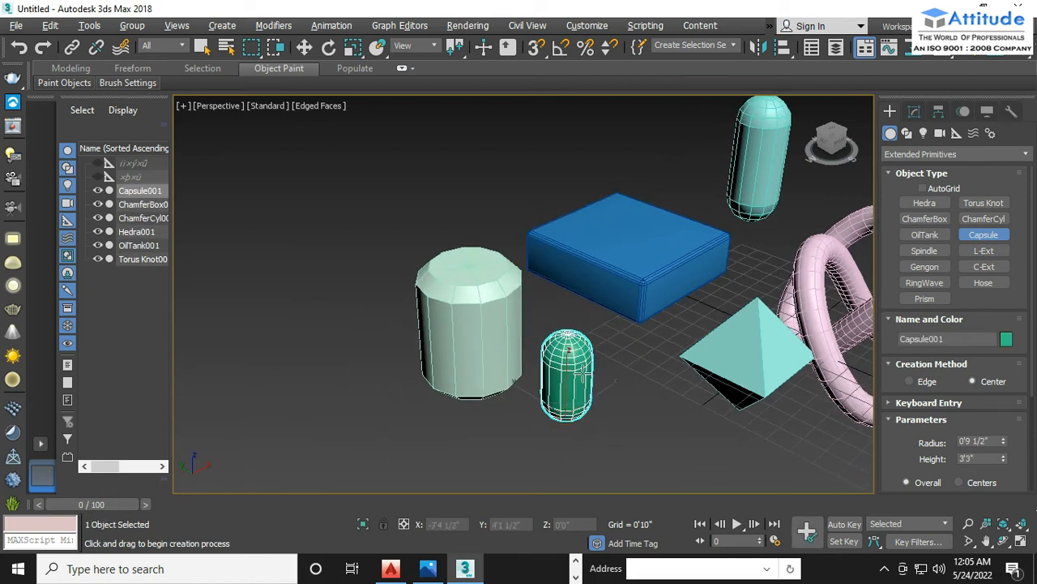
click(644, 369)
middle_drag(644, 370, 560, 405)
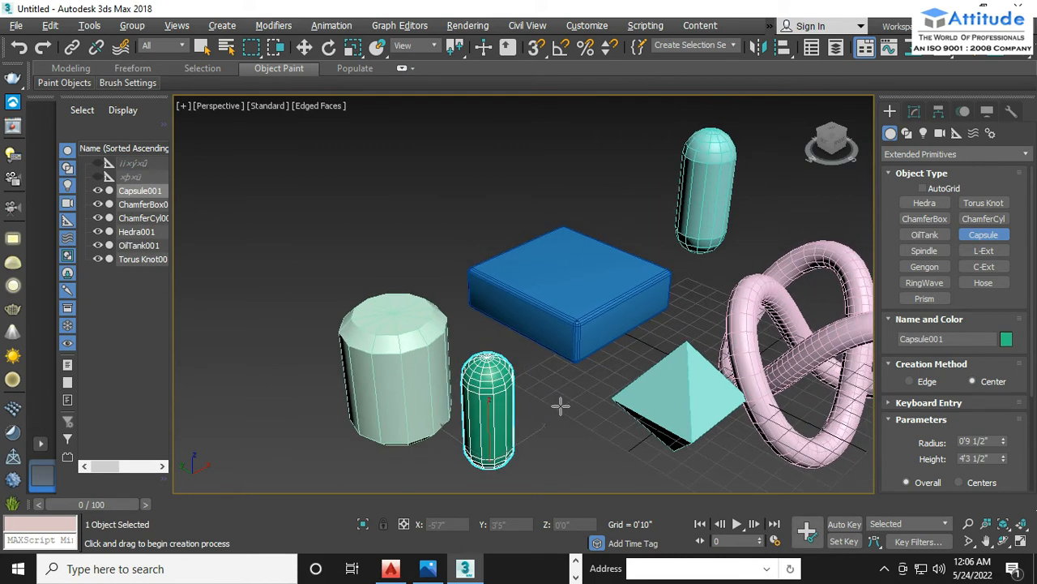
click(913, 253)
middle_drag(643, 339, 546, 426)
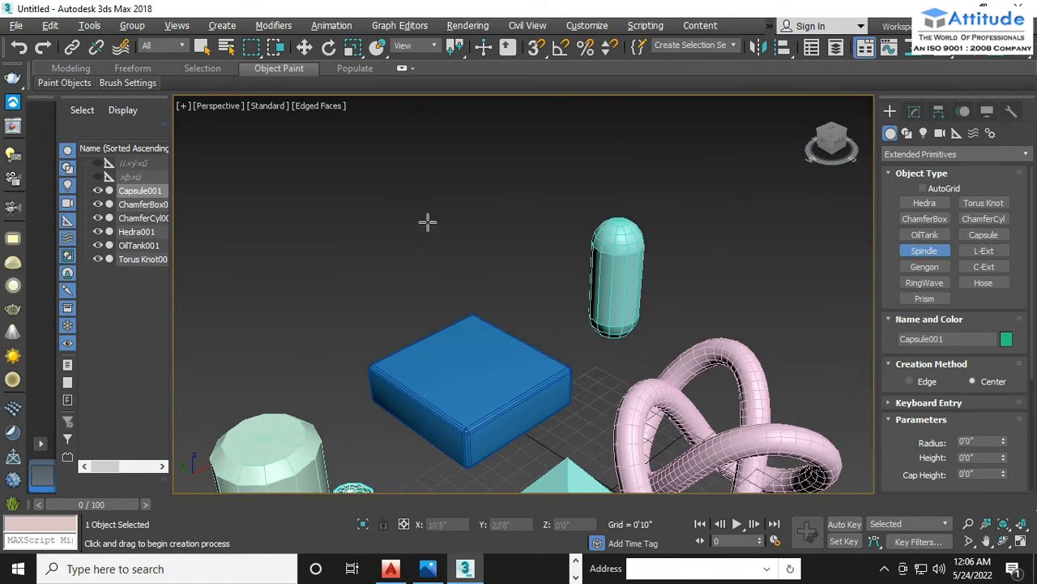
drag(426, 221, 465, 252)
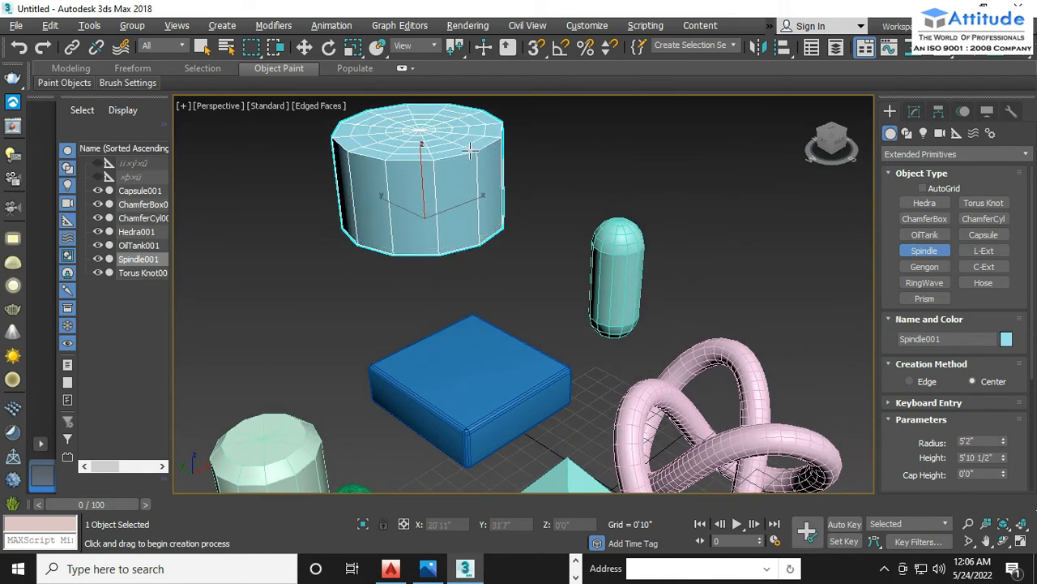
key(z)
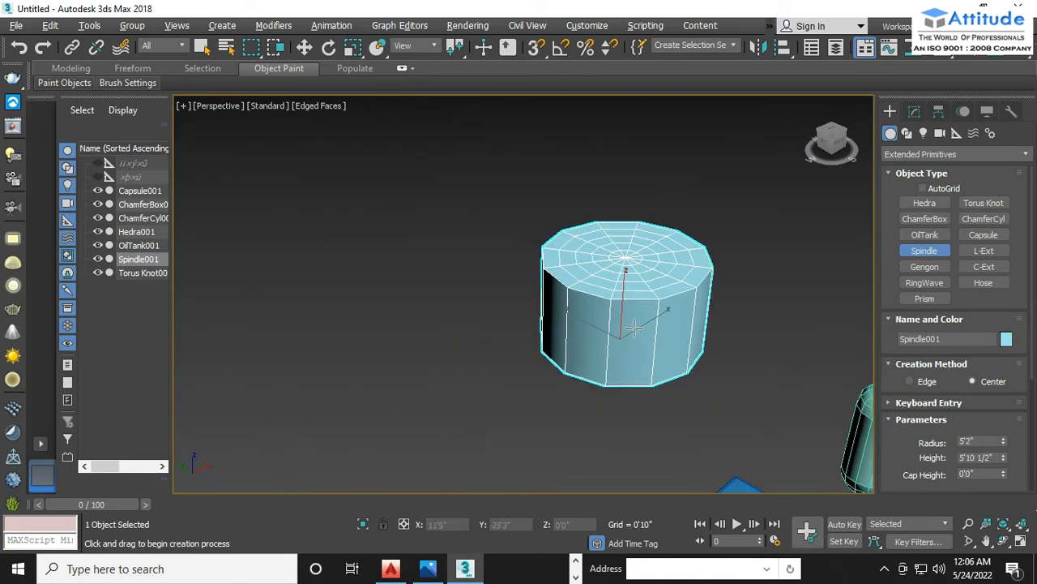
key(ctrl+z)
key(r)
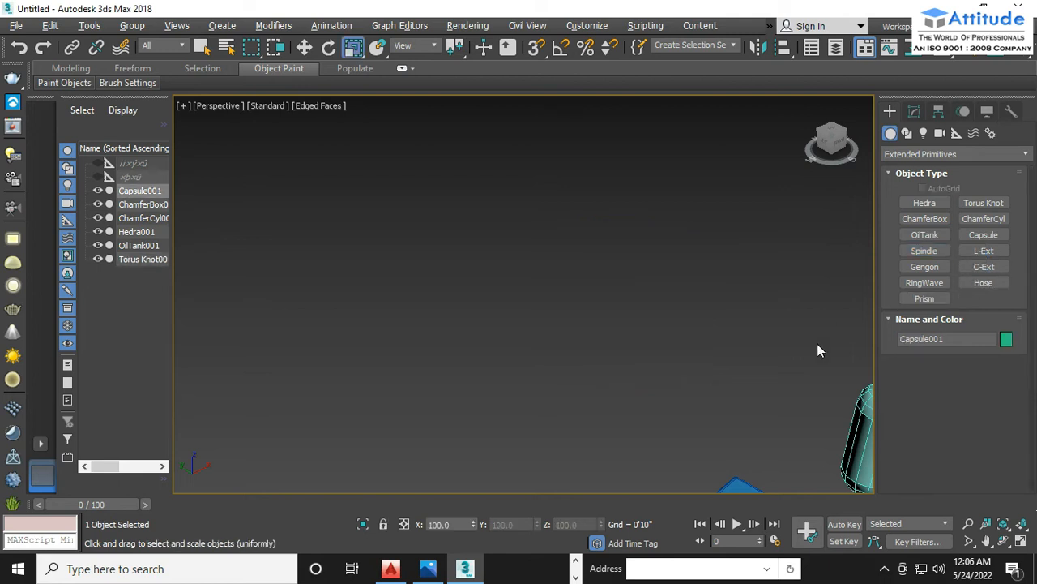
Create a Spindle beside the oil tank with a radius of about 3'7", height 5'10 1/2" and cap height 2'11".
scroll(599, 345, down, 5)
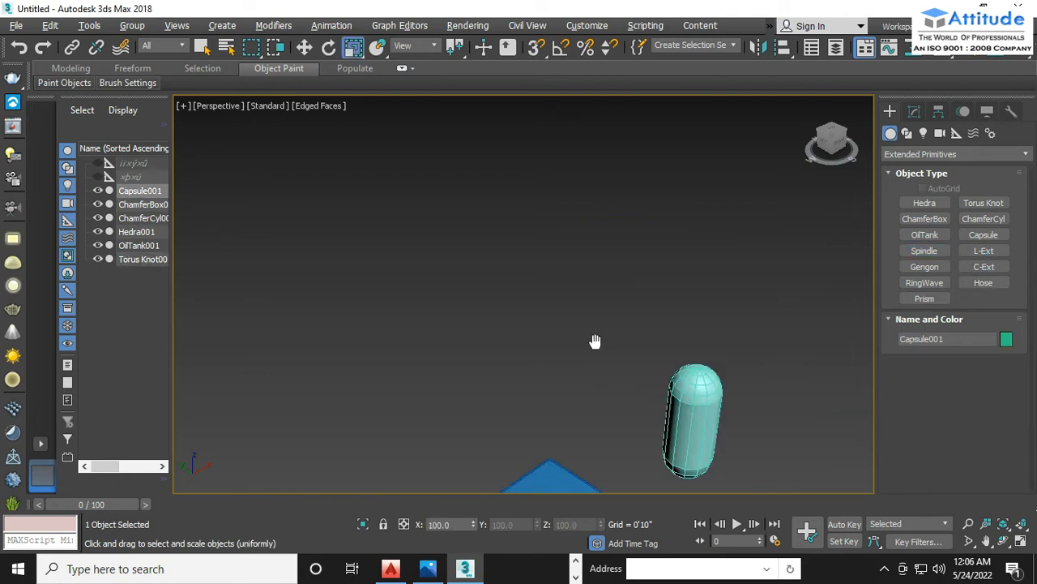
click(924, 251)
drag(696, 412, 724, 440)
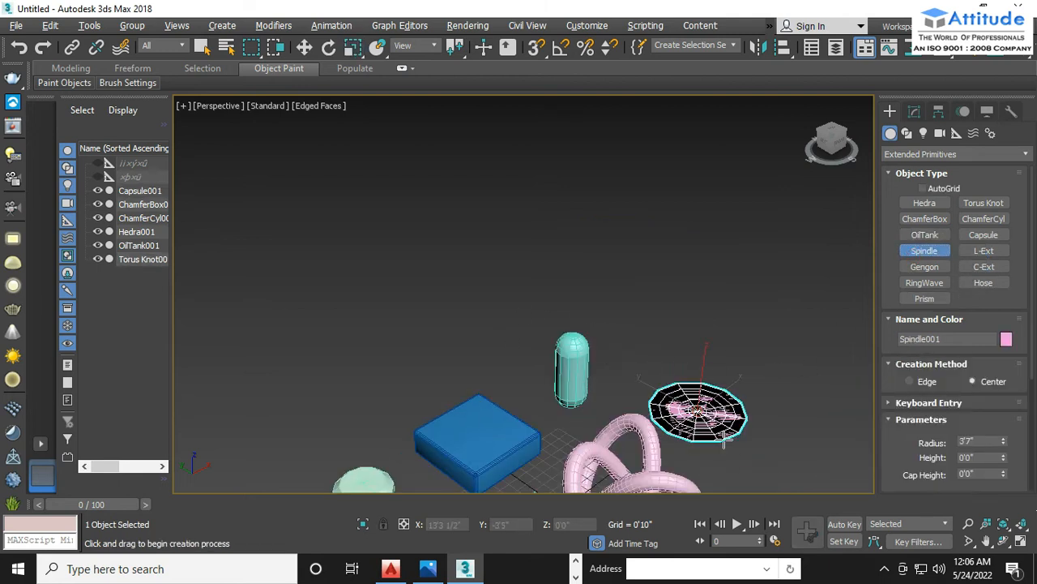
click(713, 322)
click(691, 235)
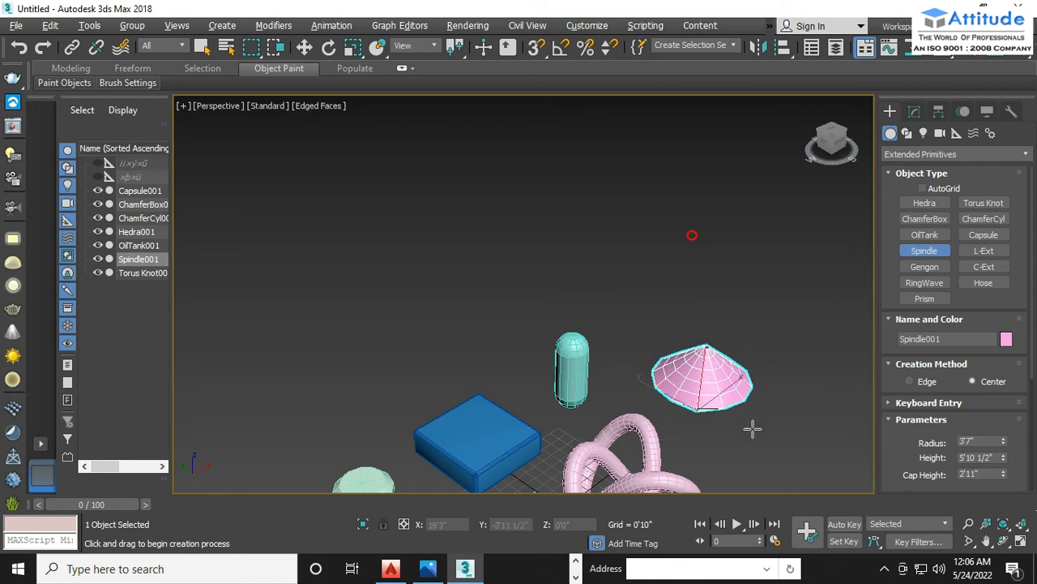
middle_drag(776, 449, 845, 379)
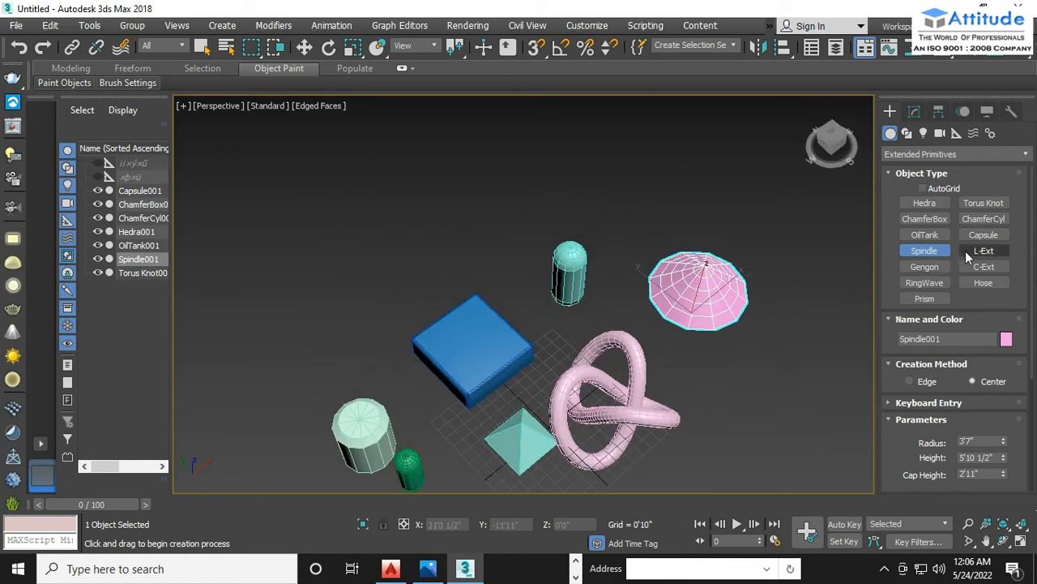
Create a five-sided Gengon on the empty side of the chamfer box, with a radius of about 2'10", fillet 1'7 1/2" and height 6'9".
click(915, 269)
middle_drag(509, 364, 606, 345)
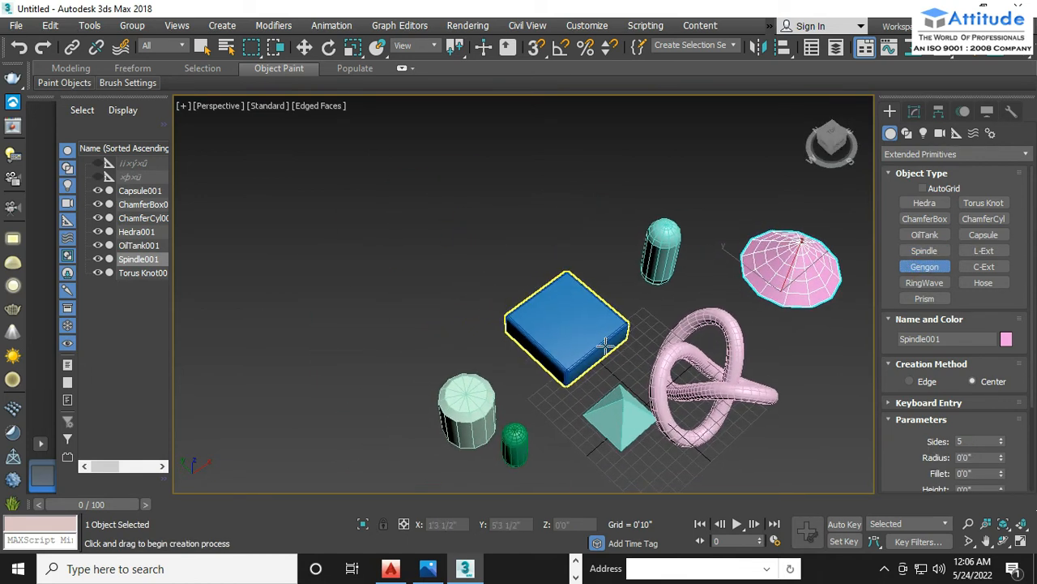
drag(428, 338, 460, 314)
click(451, 264)
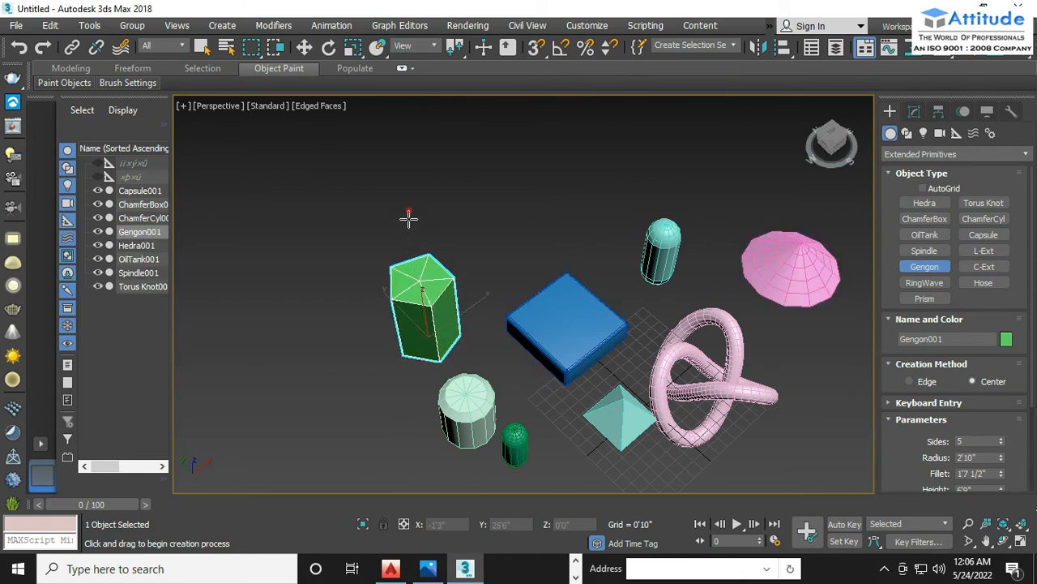
alt+middle_drag(491, 362, 549, 316)
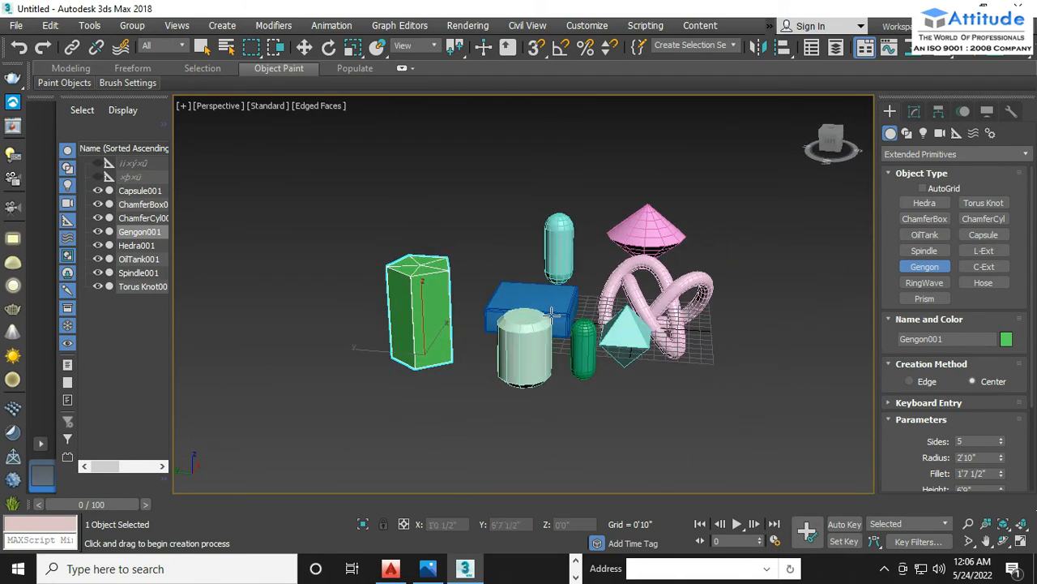
Create a RingWave beside the torus knot with a radius of about 4'5 1/2" and a ring width of about 2'6", and deselect it.
click(924, 282)
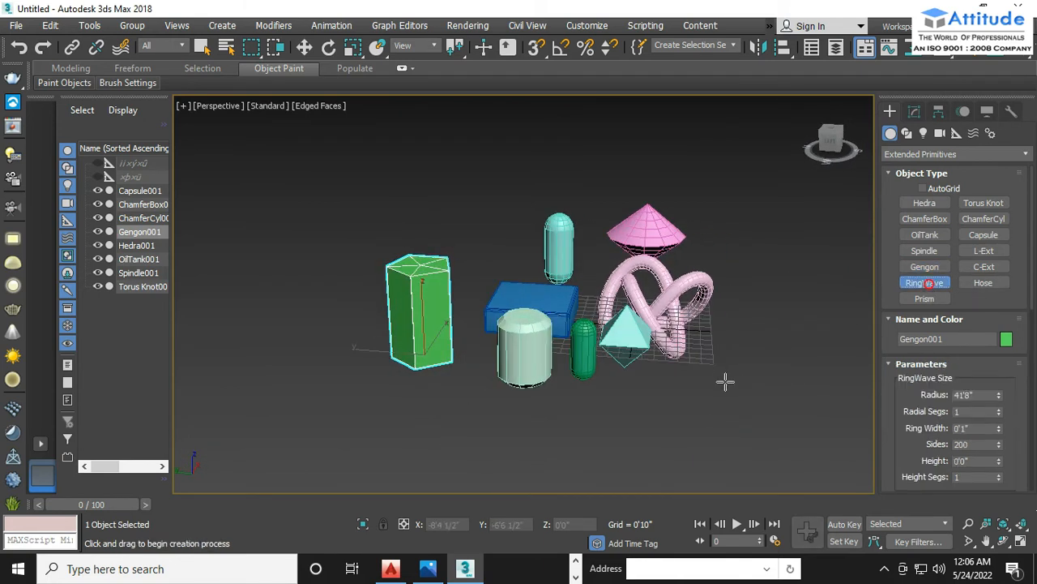
middle_drag(724, 375, 592, 419)
drag(592, 418, 622, 434)
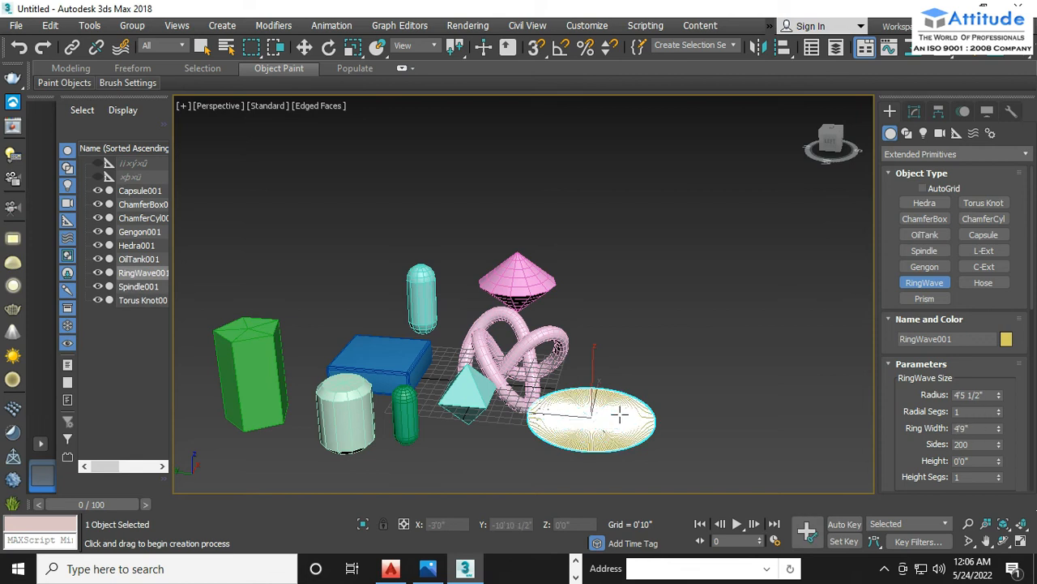
click(630, 431)
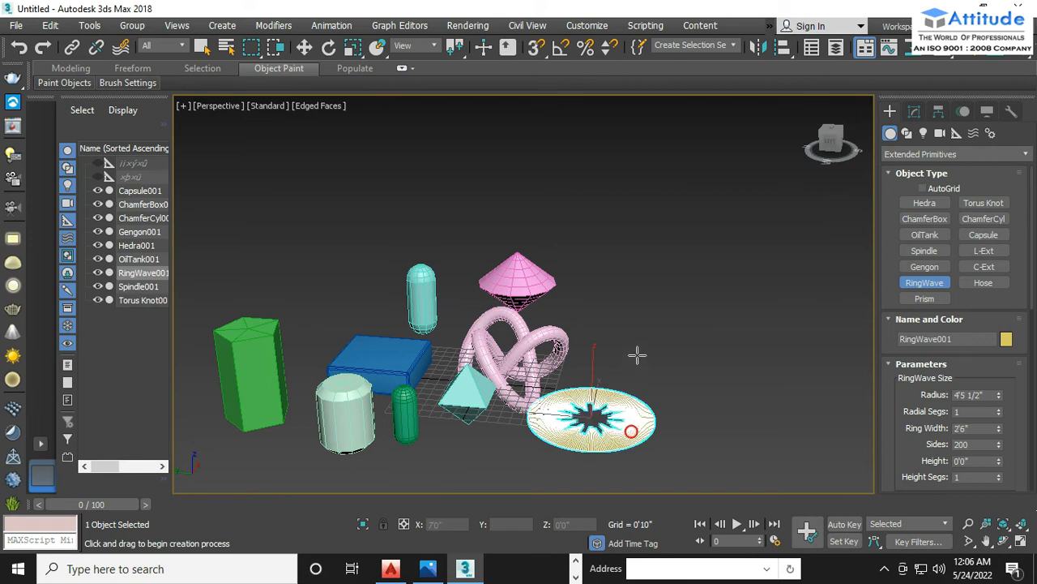
right_click(637, 430)
click(700, 385)
scroll(614, 458, up, 5)
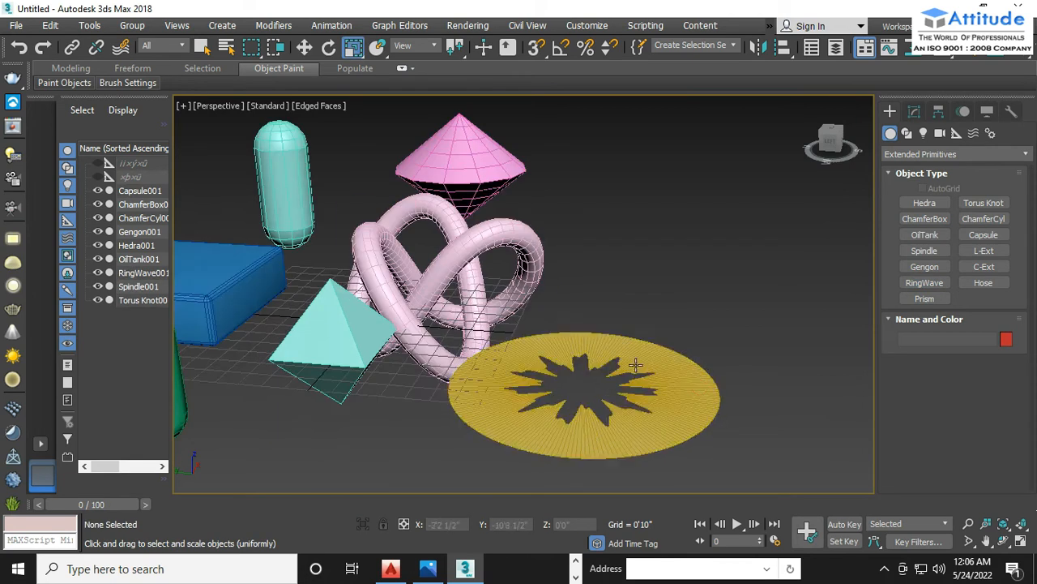
Create a free Hose in front of the chamfered cylinder, taller than the cylinder, and deselect it.
click(985, 282)
middle_drag(568, 398, 800, 330)
drag(598, 404, 631, 420)
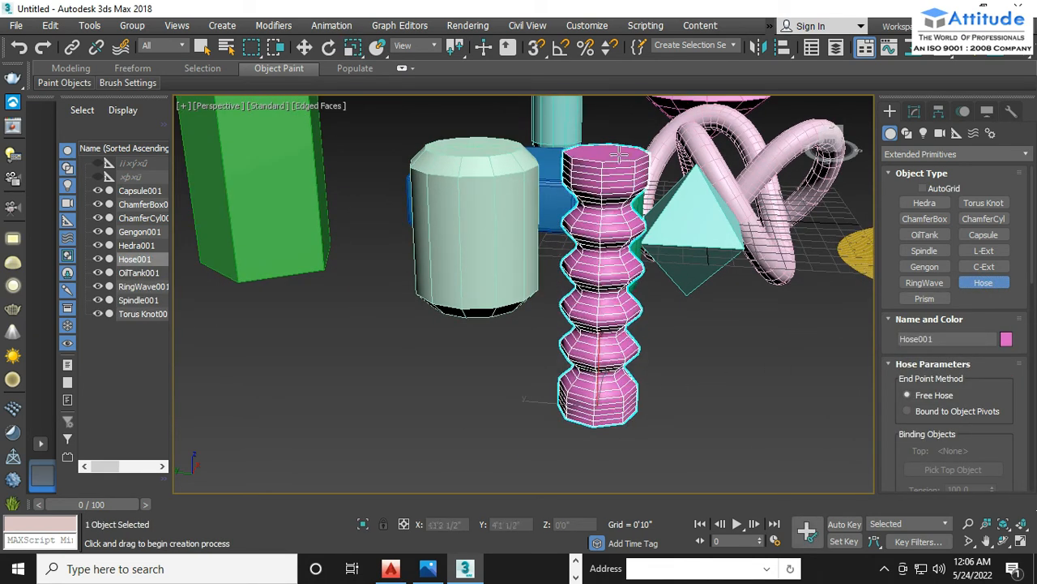
right_click(744, 350)
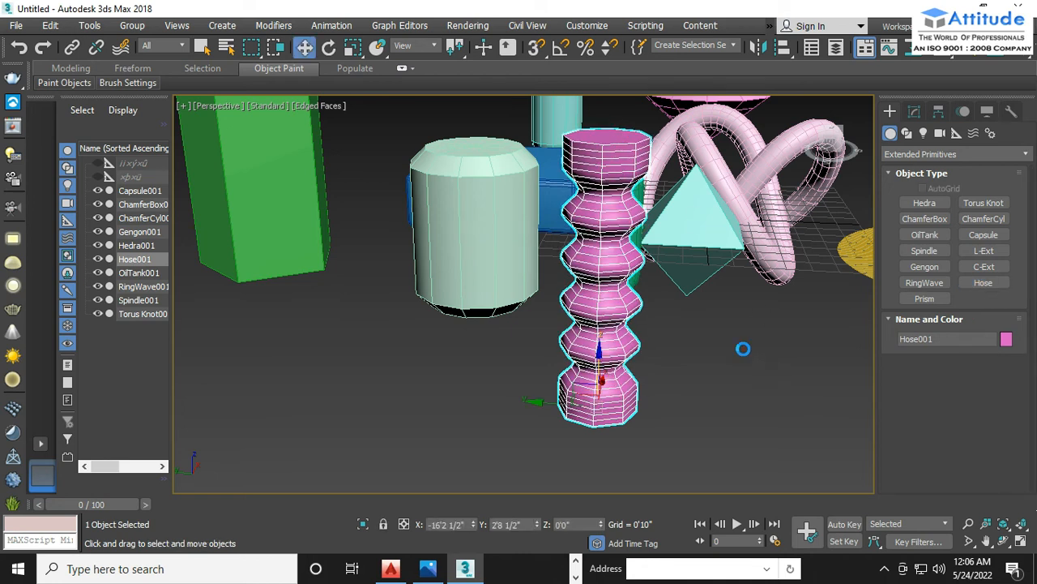
click(743, 350)
Create a Base/Apex Prism behind the chamfer box with sides of about 5'1 1/2", 38'3" and 40'8 1/2".
alt+middle_drag(733, 394, 722, 356)
scroll(721, 355, down, 4)
scroll(729, 346, up, 5)
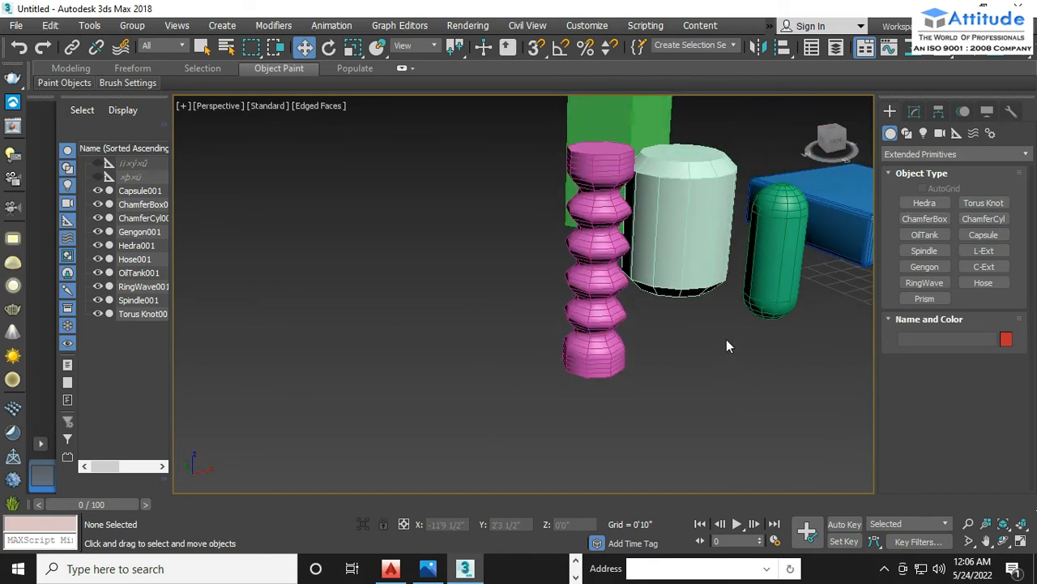
middle_drag(811, 332, 586, 396)
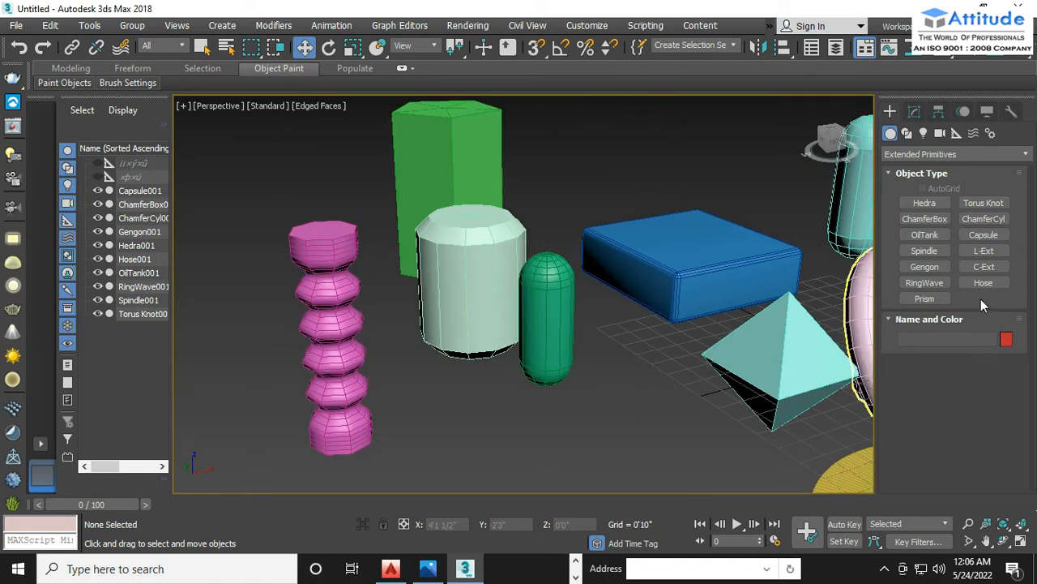
click(914, 298)
middle_drag(730, 350, 394, 402)
middle_drag(612, 288, 738, 386)
drag(487, 264, 563, 251)
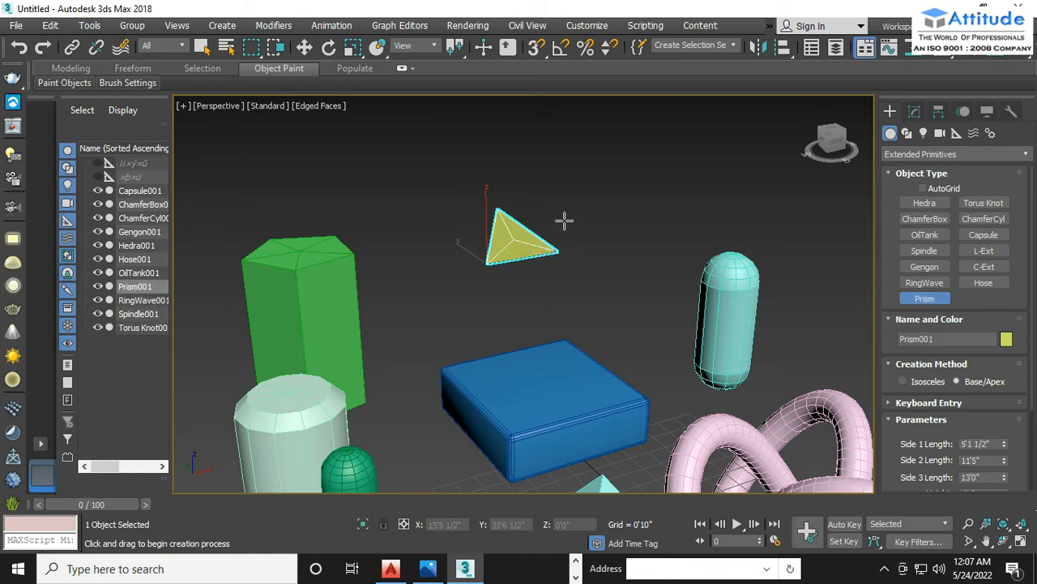
click(575, 145)
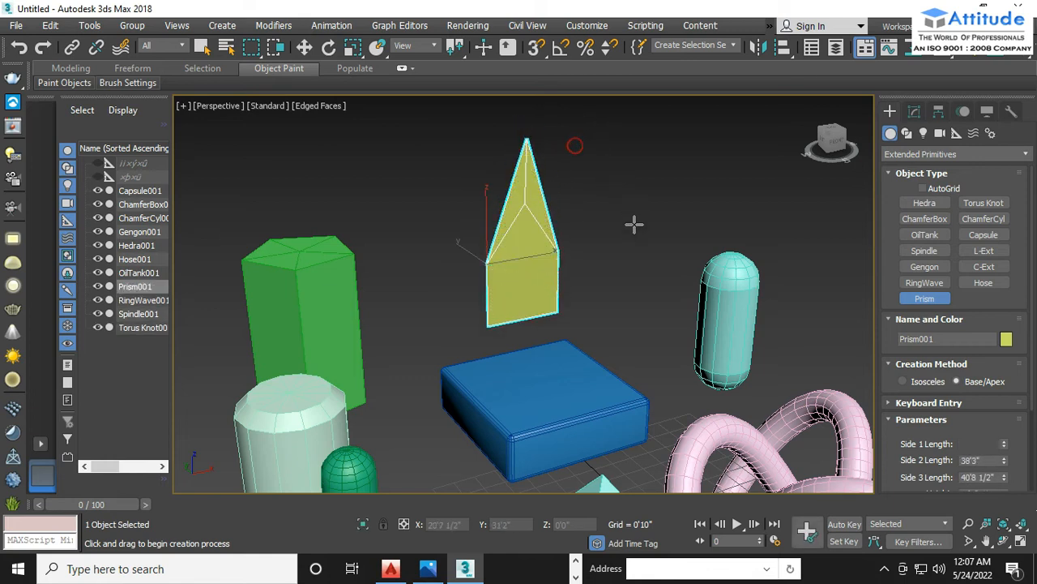
click(620, 160)
key(w)
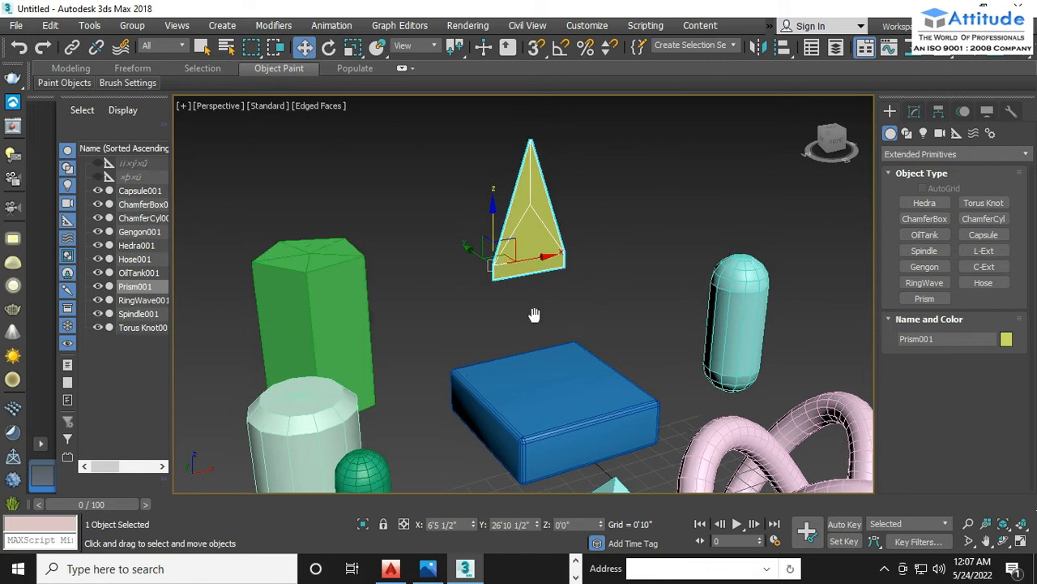
Delete all the extended primitives in the scene and return the Perspective viewport to its home view.
scroll(616, 299, up, 3)
scroll(665, 330, down, 10)
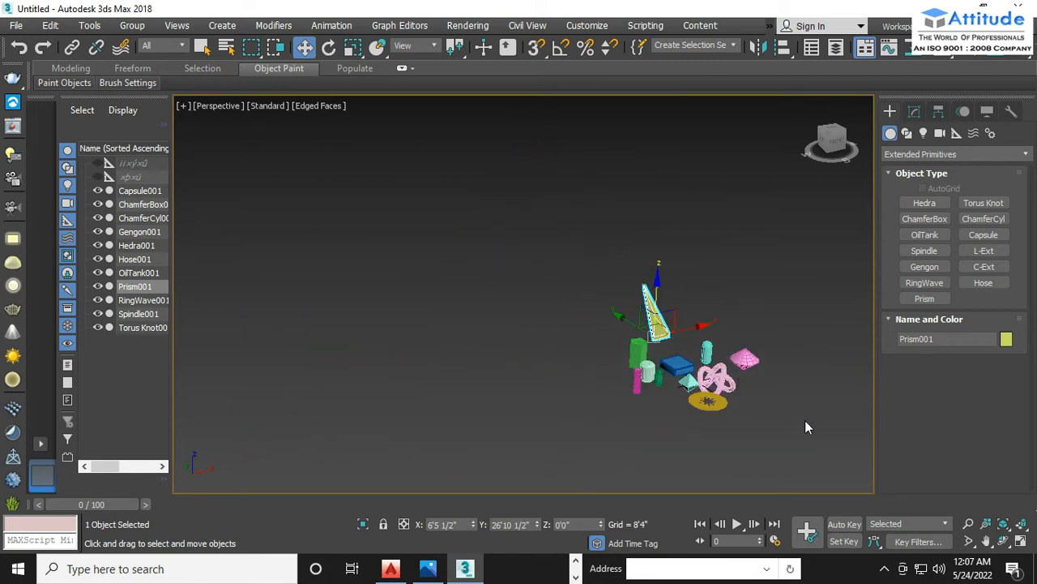
drag(806, 423, 580, 275)
key(Delete)
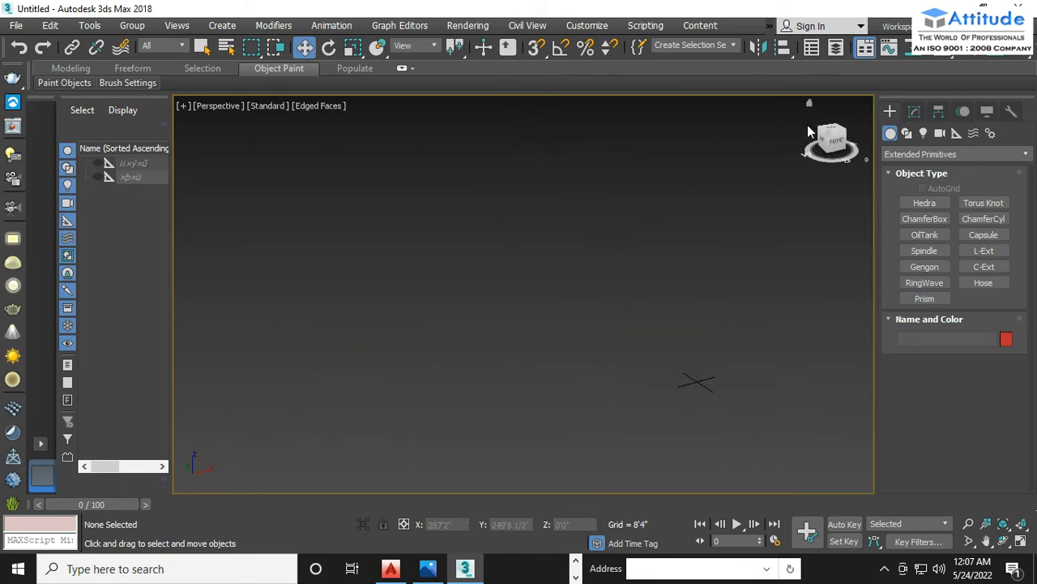
click(811, 105)
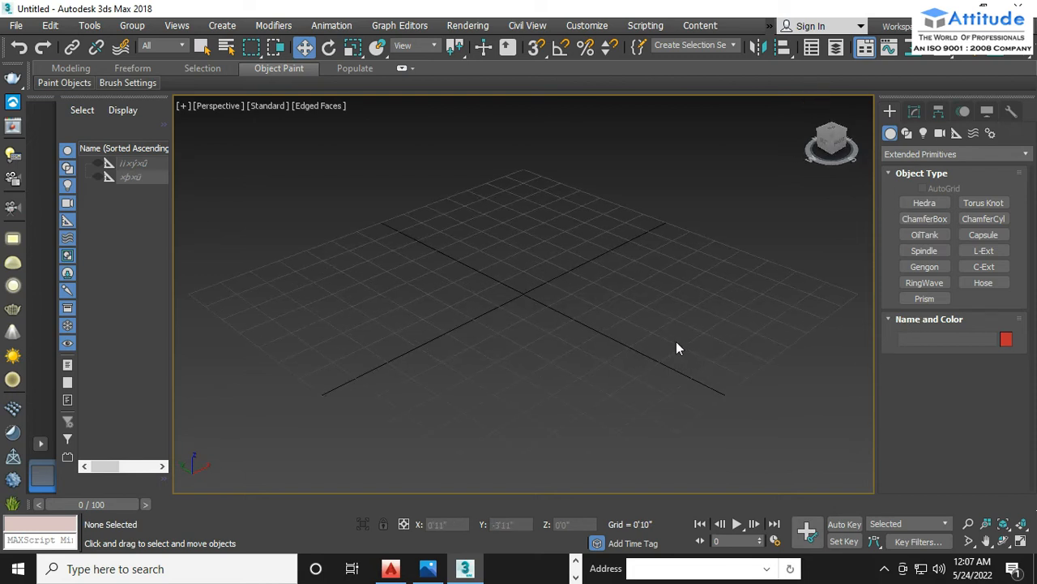
Restore the four-viewport layout and switch object creation from extended primitives to spline shapes.
key(alt+w)
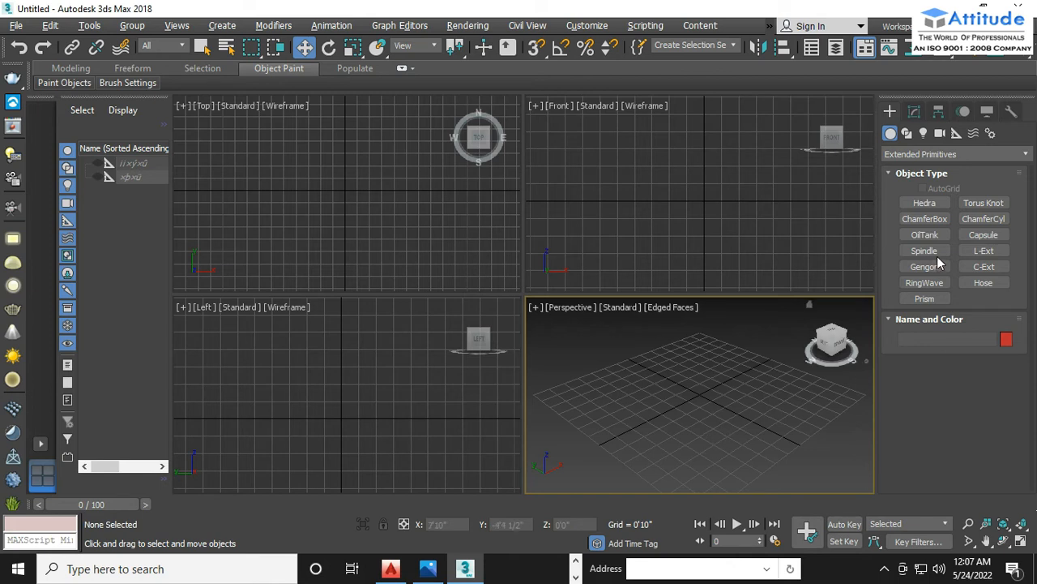
click(907, 133)
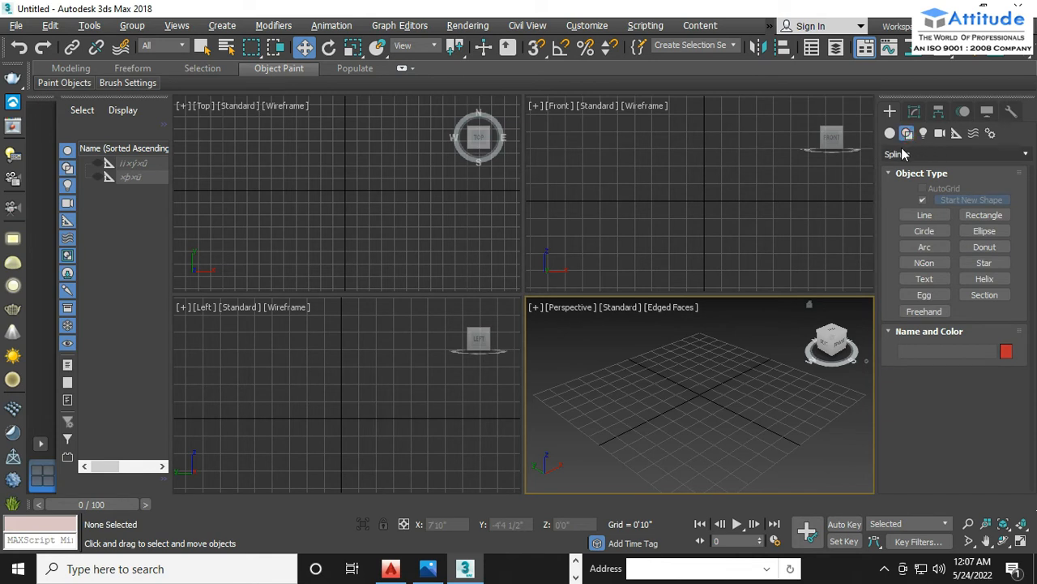
click(918, 154)
click(917, 153)
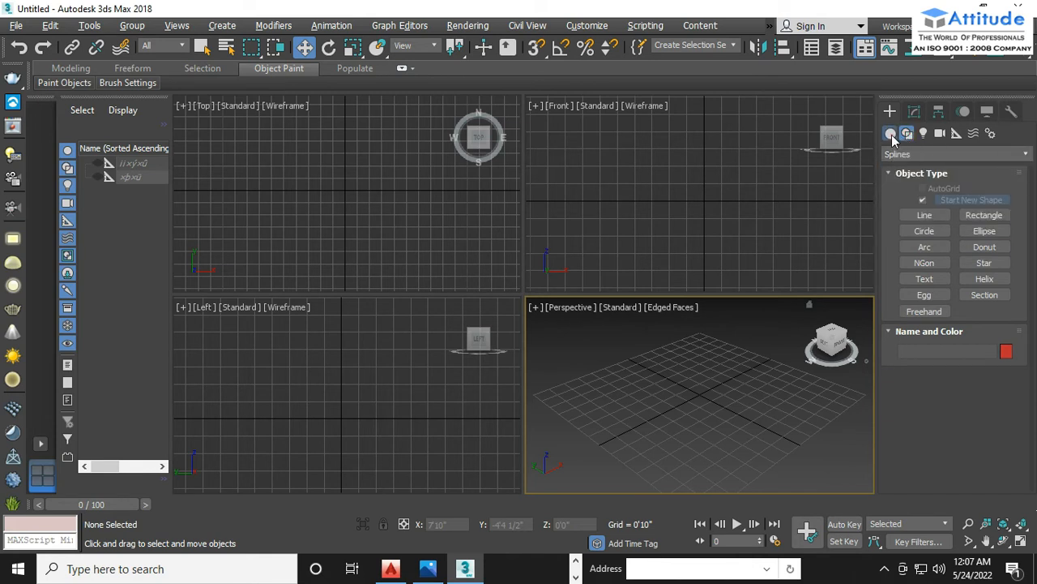
click(891, 134)
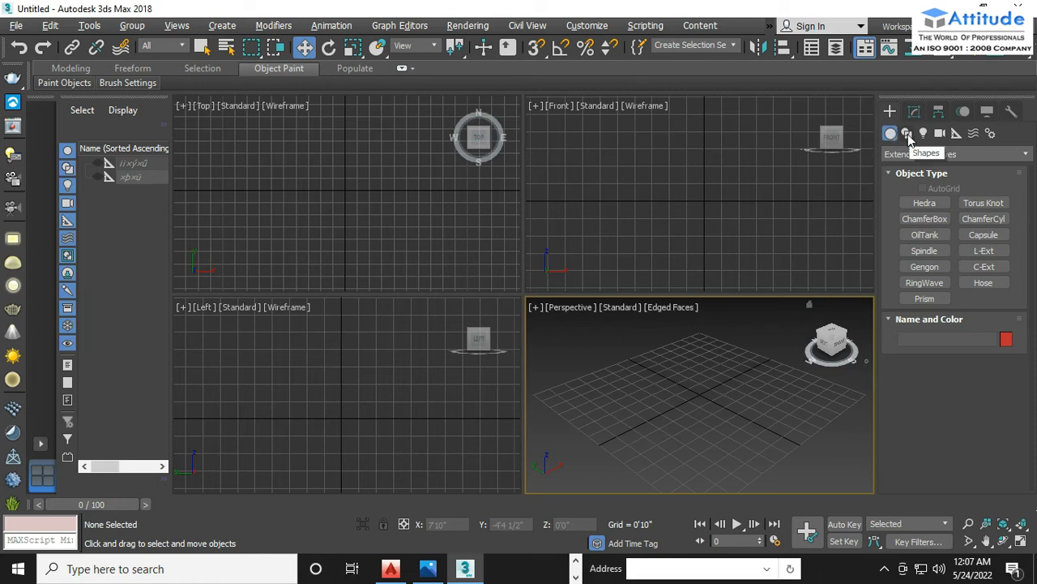
click(908, 136)
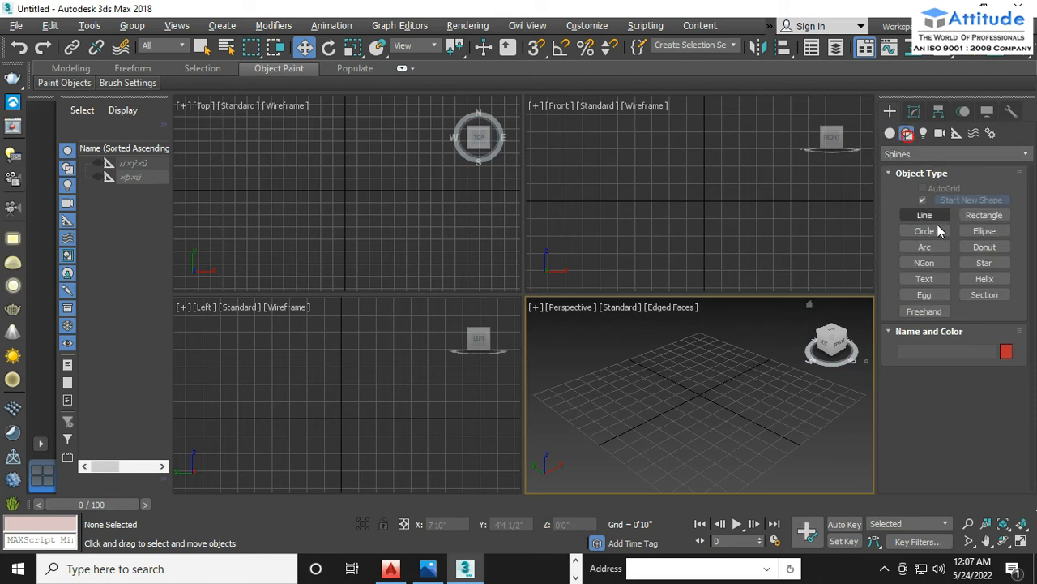
Draw an open L-shaped Line in the Perspective viewport, with its first segment about 7'11 1/2" long, and delete it.
click(925, 215)
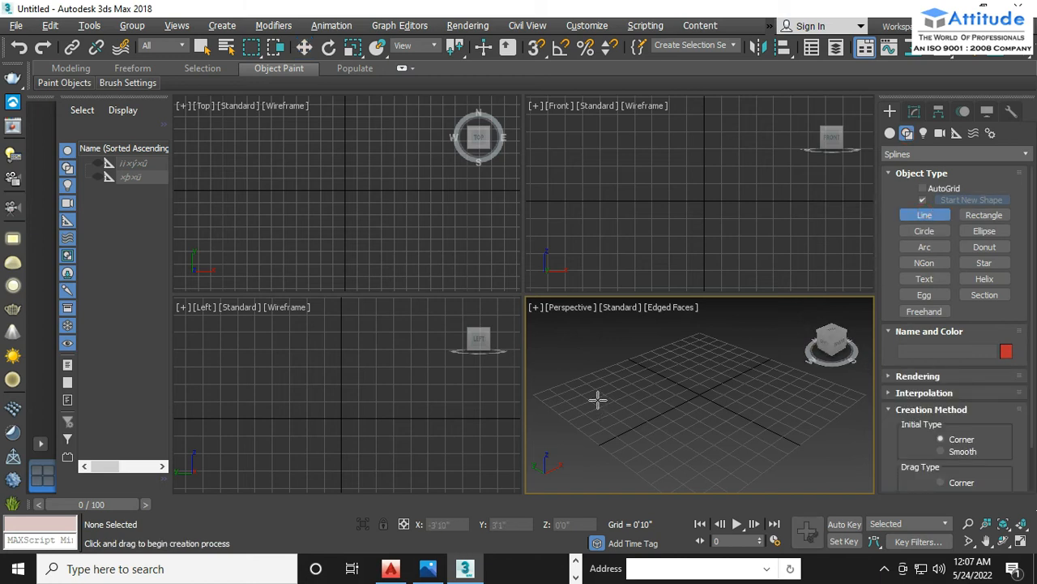
click(590, 396)
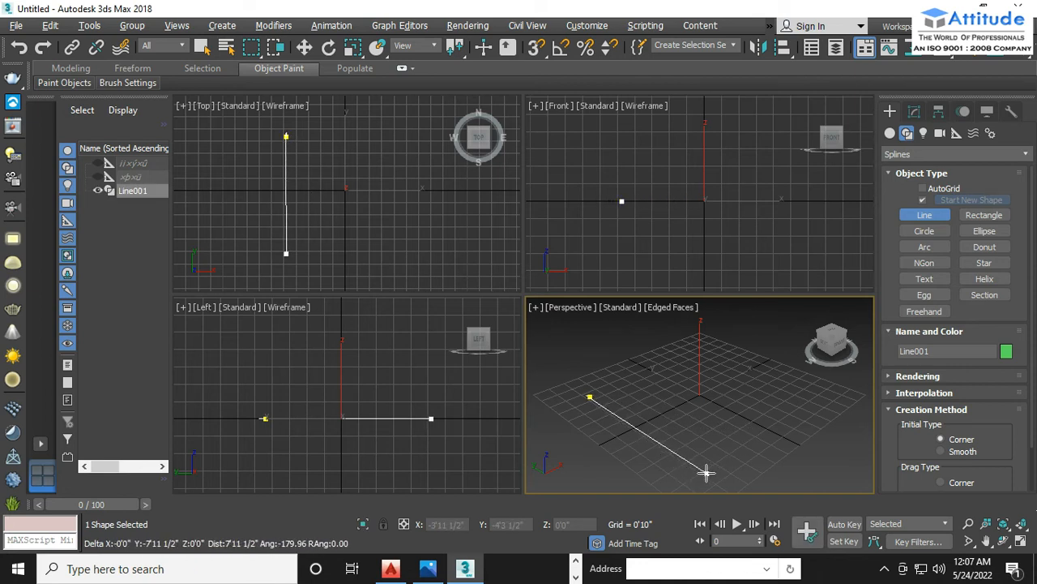
click(705, 472)
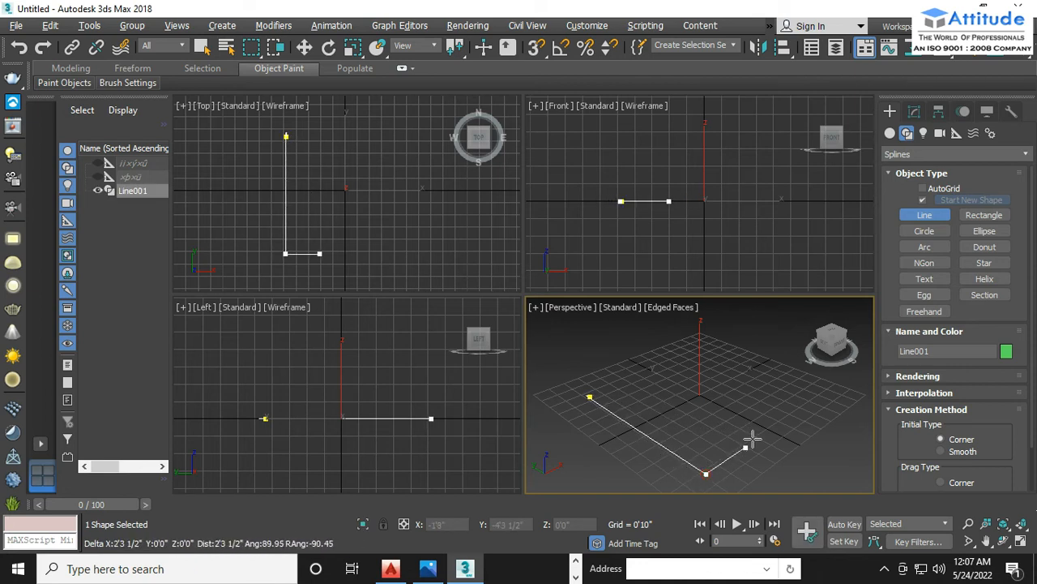
click(822, 397)
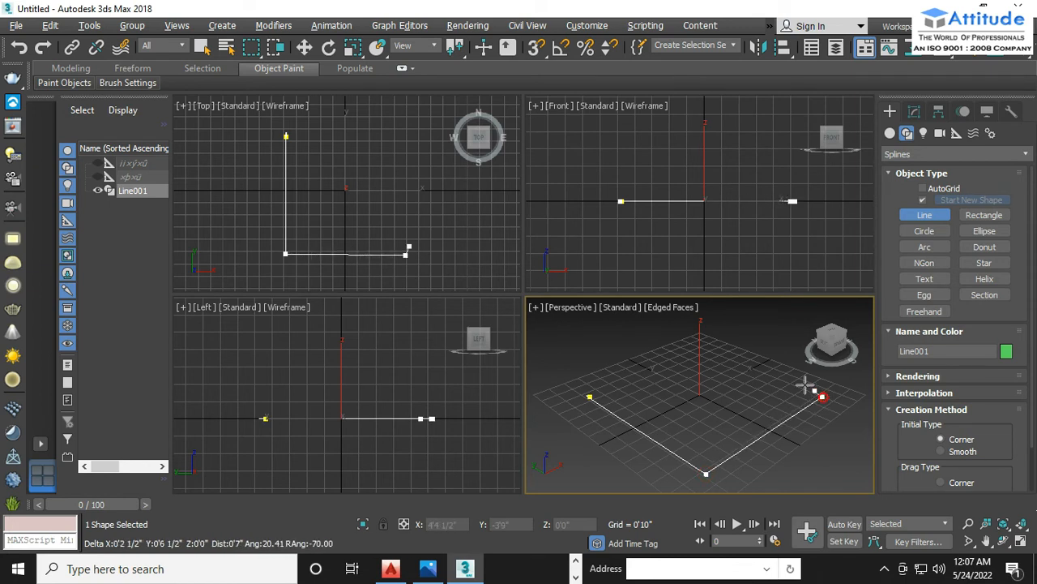
right_click(753, 359)
right_click(753, 359)
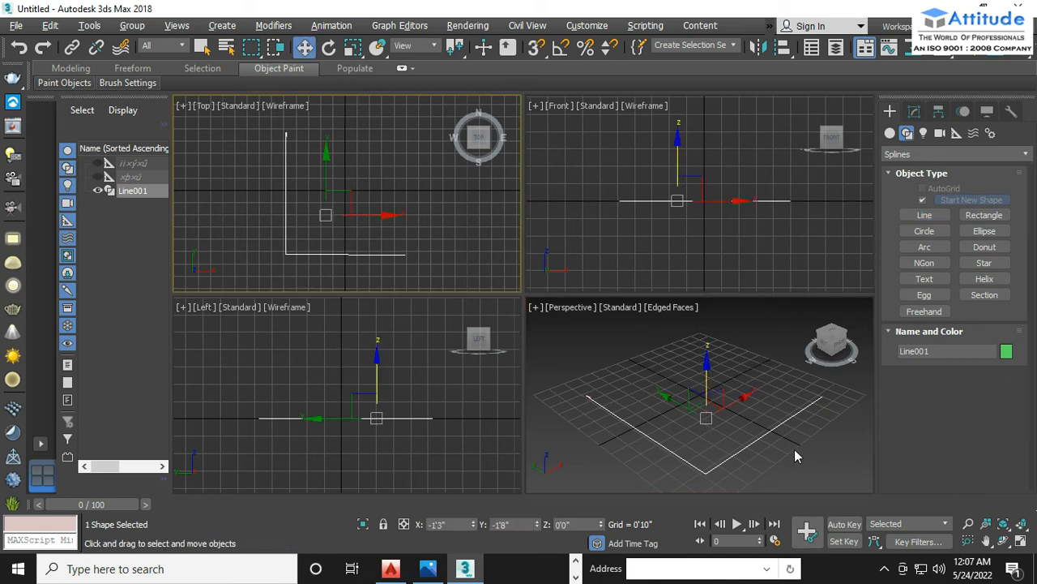
key(Delete)
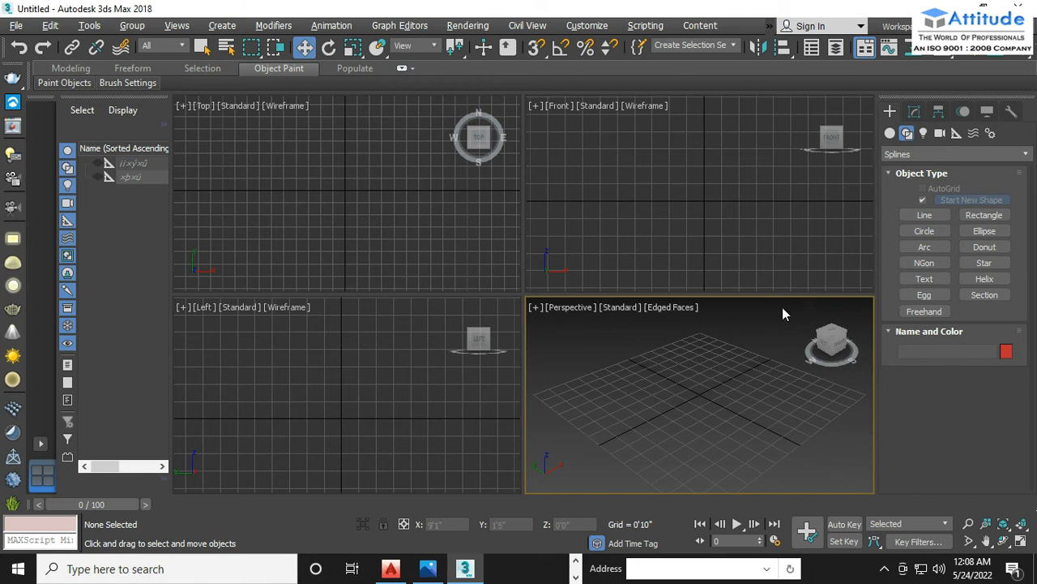
Draw another open two-segment Line in the Perspective viewport with its corner near the front of the grid, and delete it.
click(924, 215)
click(583, 399)
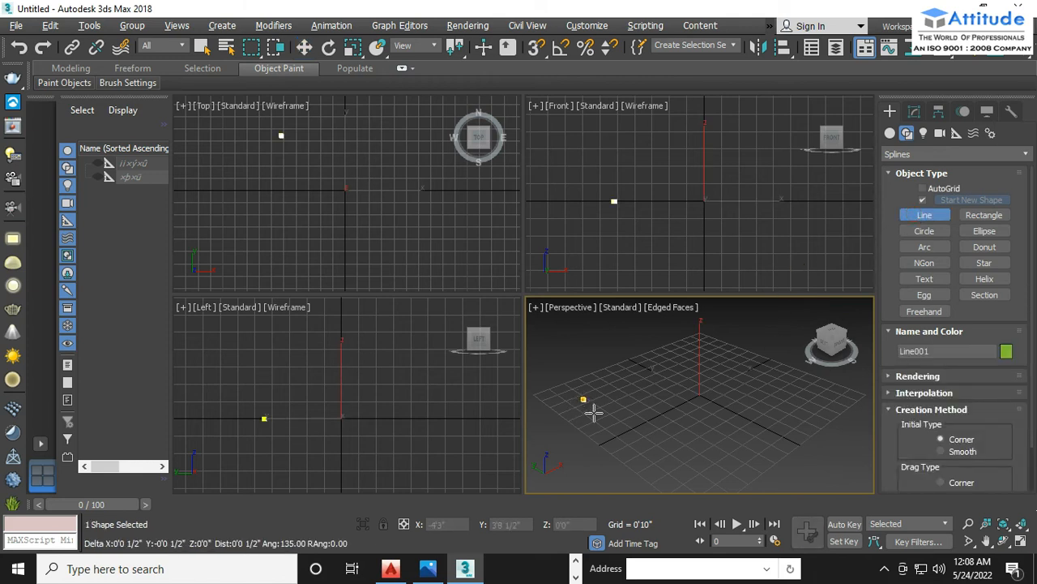
mouse_move(689, 467)
mouse_down()
mouse_move(720, 451)
mouse_move(655, 480)
mouse_move(697, 470)
mouse_move(694, 478)
mouse_up()
click(695, 479)
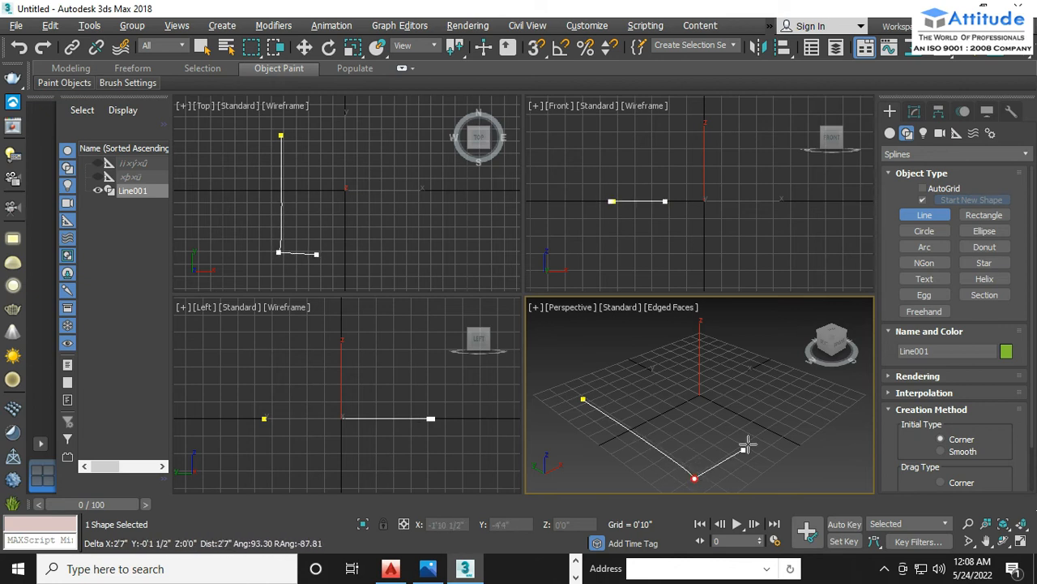
click(795, 400)
right_click(795, 401)
key(w)
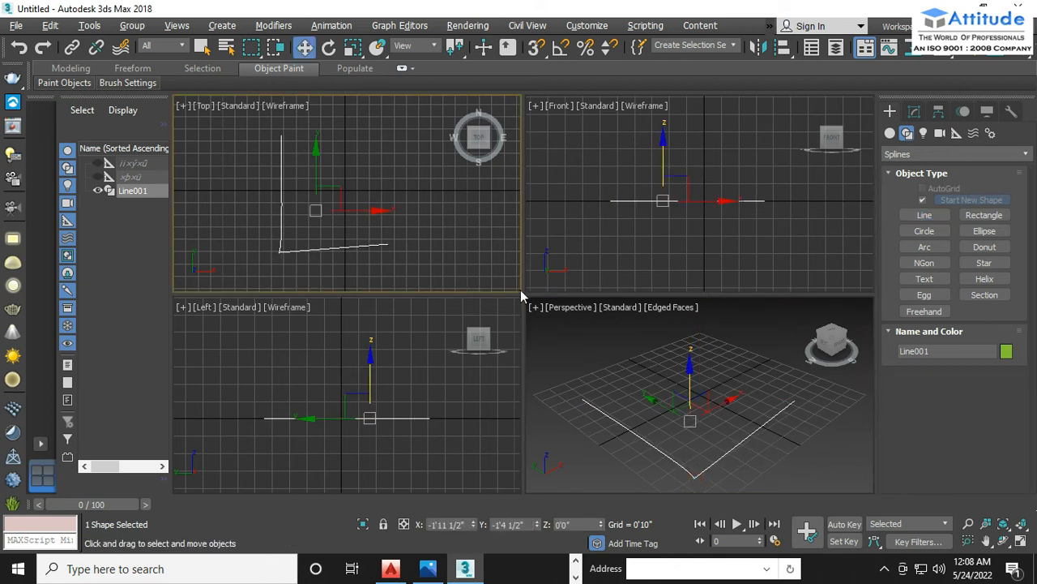
key(Delete)
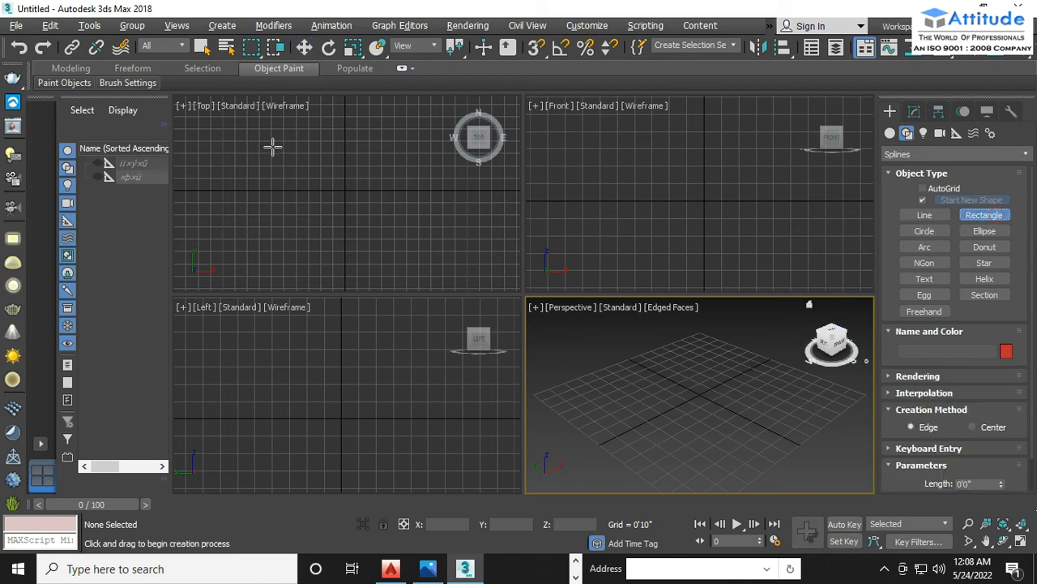
Draw a wide Rectangle spline around the origin in the Top viewport and delete it.
drag(273, 148, 431, 227)
key(w)
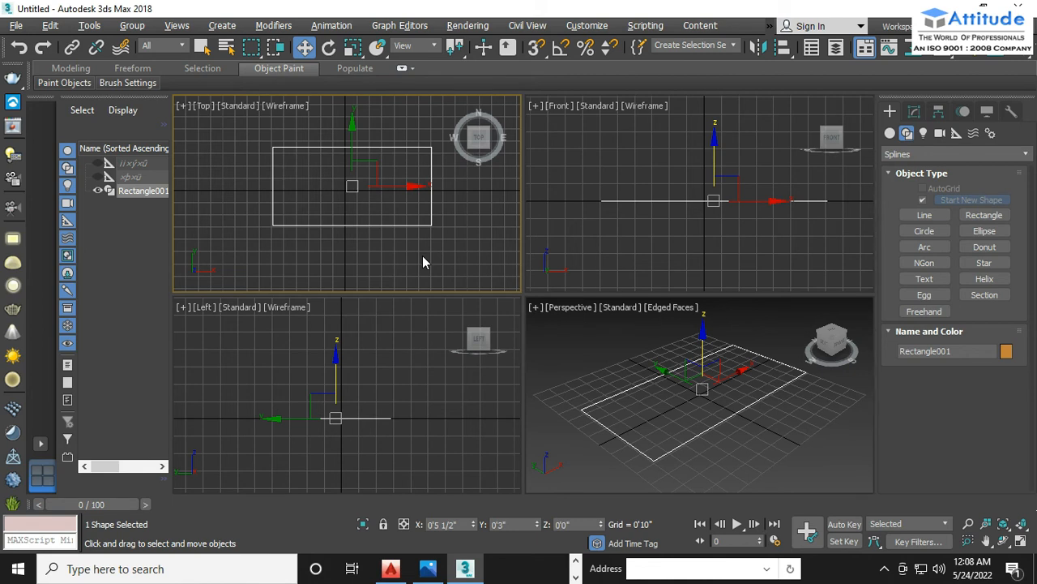
key(Delete)
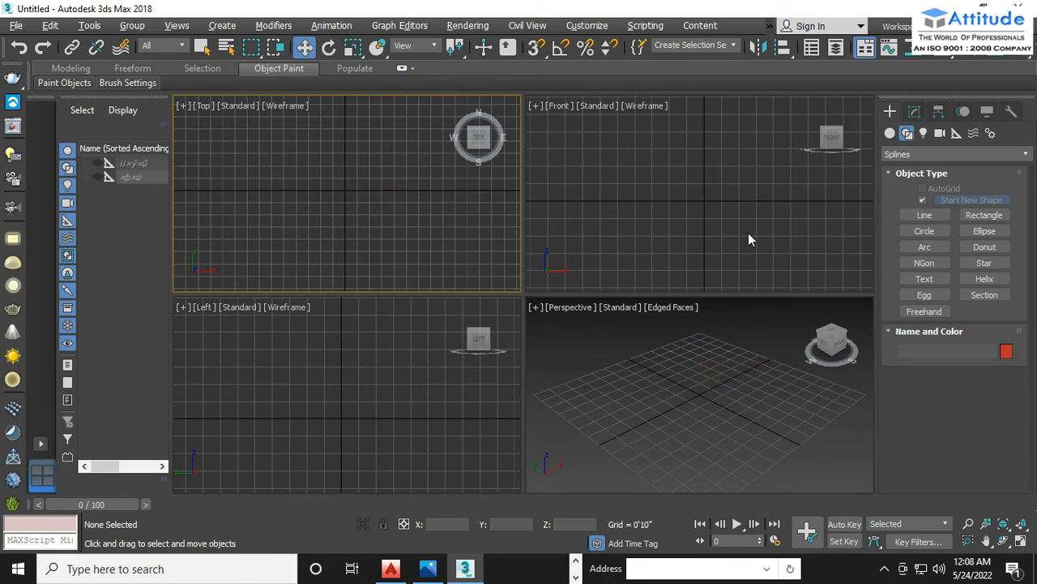
Draw a Circle spline centered near the origin in the Top viewport and select it in the Perspective viewport.
click(924, 231)
drag(341, 188, 371, 230)
key(w)
click(804, 418)
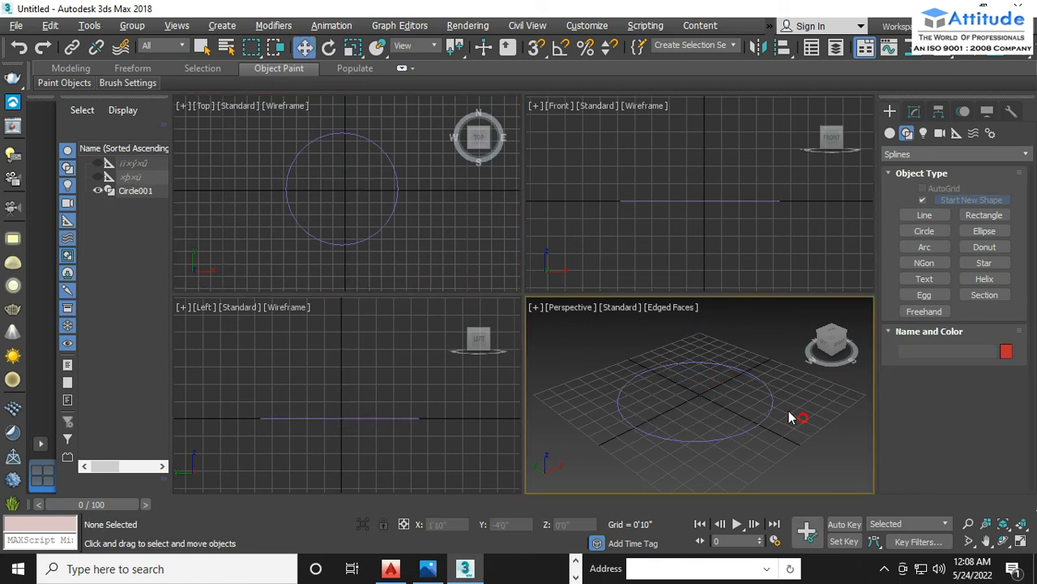
drag(801, 378, 657, 476)
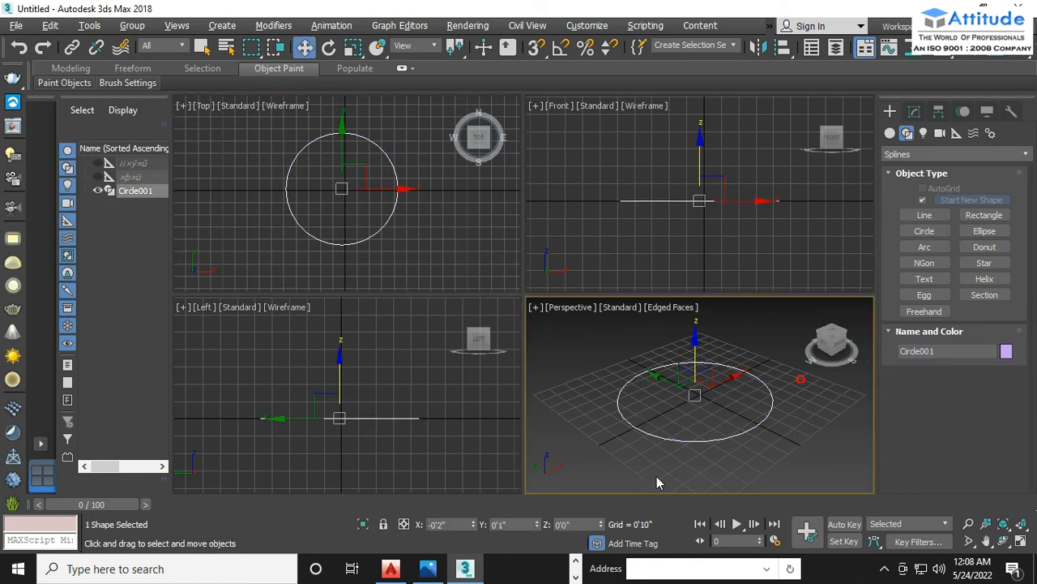
Draw an elongated Ellipse spline off the grid beside the circle in the Perspective viewport.
click(979, 233)
middle_drag(724, 392, 591, 458)
drag(638, 413, 765, 441)
Draw an open Arc spline off the far side of the grid near the ellipse in the Perspective viewport.
click(925, 246)
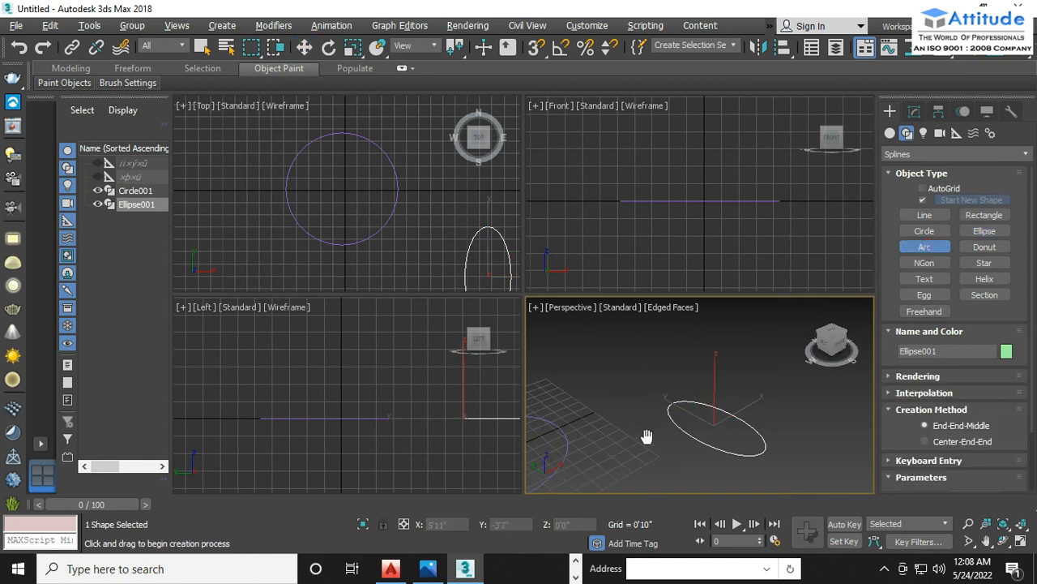
middle_drag(565, 376, 703, 373)
mouse_move(704, 373)
mouse_down()
mouse_move(770, 393)
mouse_move(768, 409)
mouse_up()
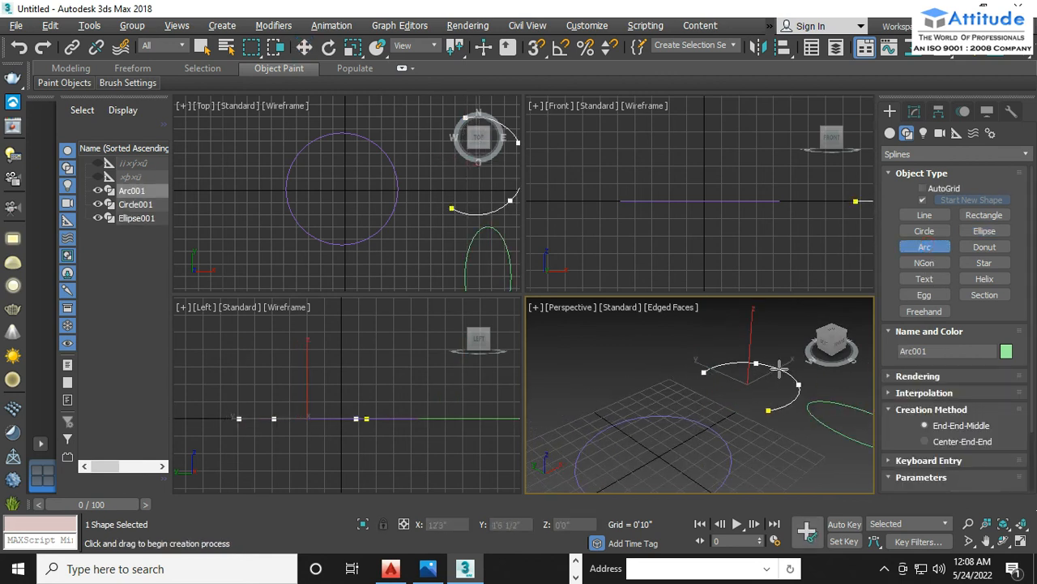
click(784, 389)
Draw a Donut spline of two concentric circles off the grid, opposite the arc, in the Perspective viewport.
click(981, 254)
middle_drag(611, 398, 705, 395)
drag(687, 391, 718, 419)
click(718, 403)
right_click(795, 413)
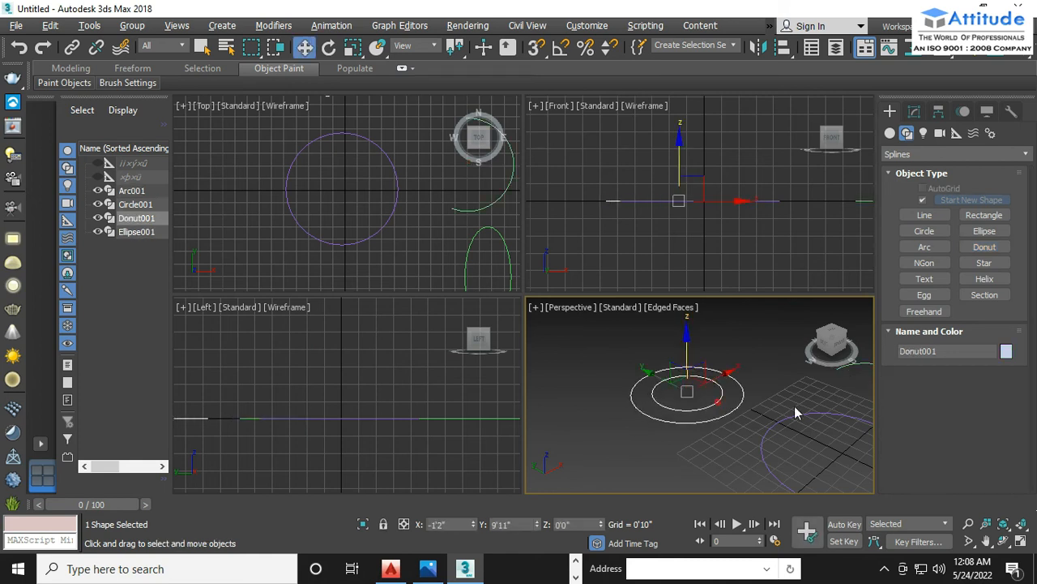
Draw a six-sided NGon spline beyond the donut and arc, behind the grid, in the Perspective viewport.
click(942, 263)
middle_drag(741, 389, 698, 435)
drag(735, 325, 754, 356)
right_click(763, 386)
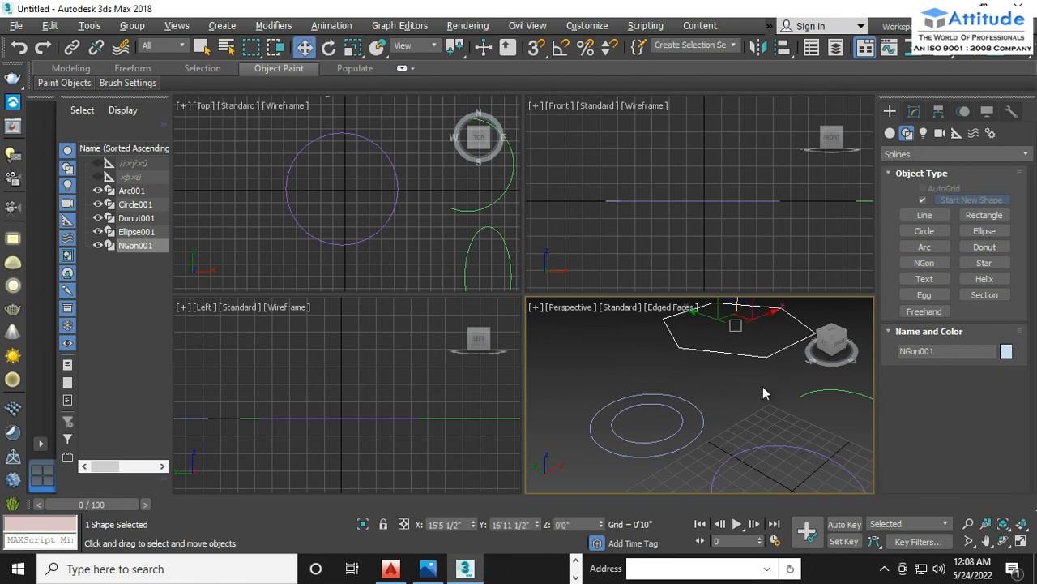
Try to draw a Star spline in the empty area beyond the arc and ellipse in the Perspective viewport.
middle_drag(762, 386, 832, 427)
click(984, 263)
middle_drag(750, 454, 596, 410)
scroll(597, 410, down, 4)
middle_drag(686, 427, 645, 435)
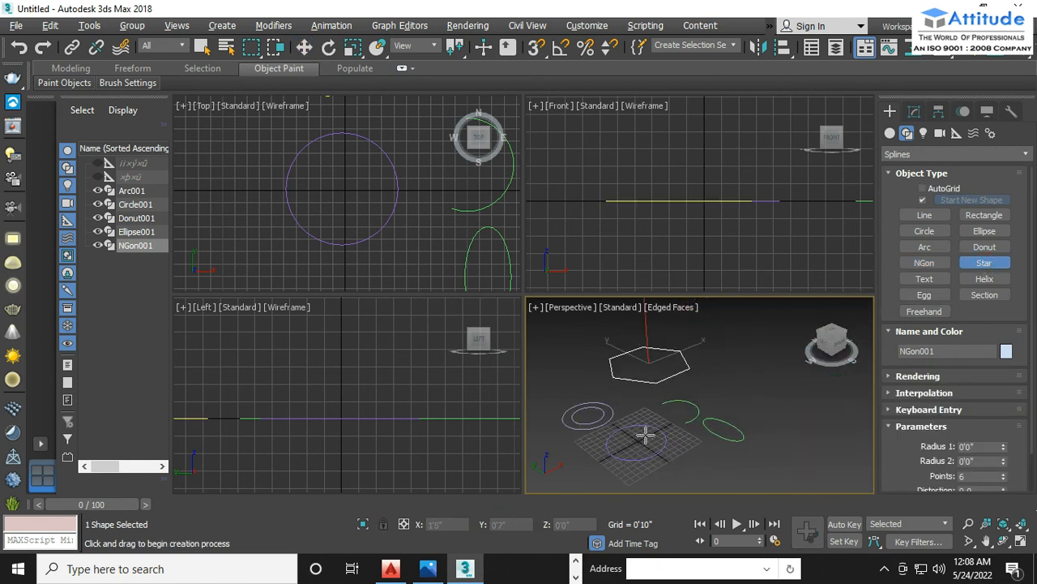
drag(732, 390, 830, 403)
right_click(830, 400)
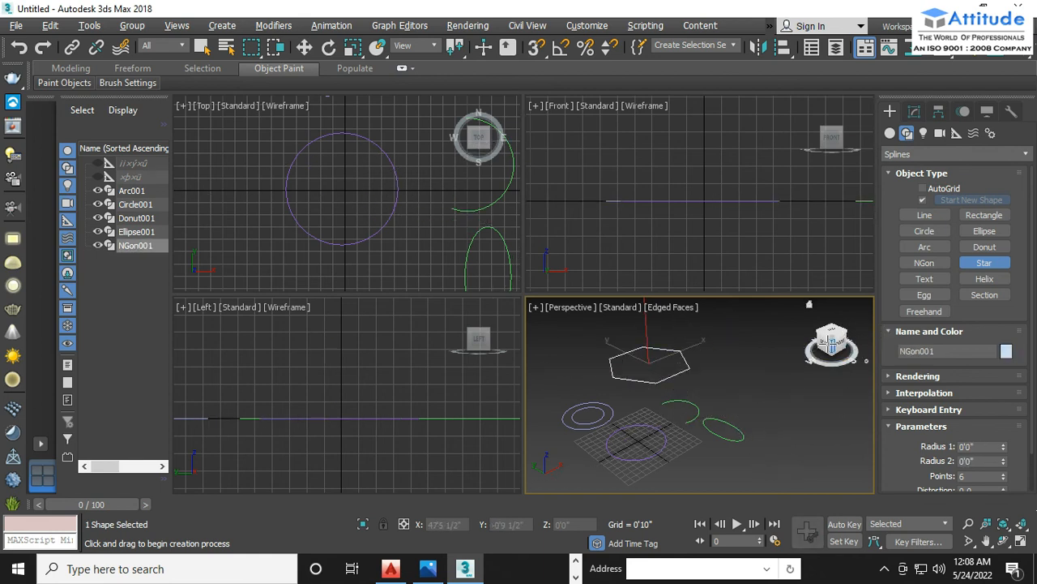
Try to draw a tall Helix spline with a Radius 1 of about 5'5" beside the hexagon in the Perspective viewport.
click(984, 279)
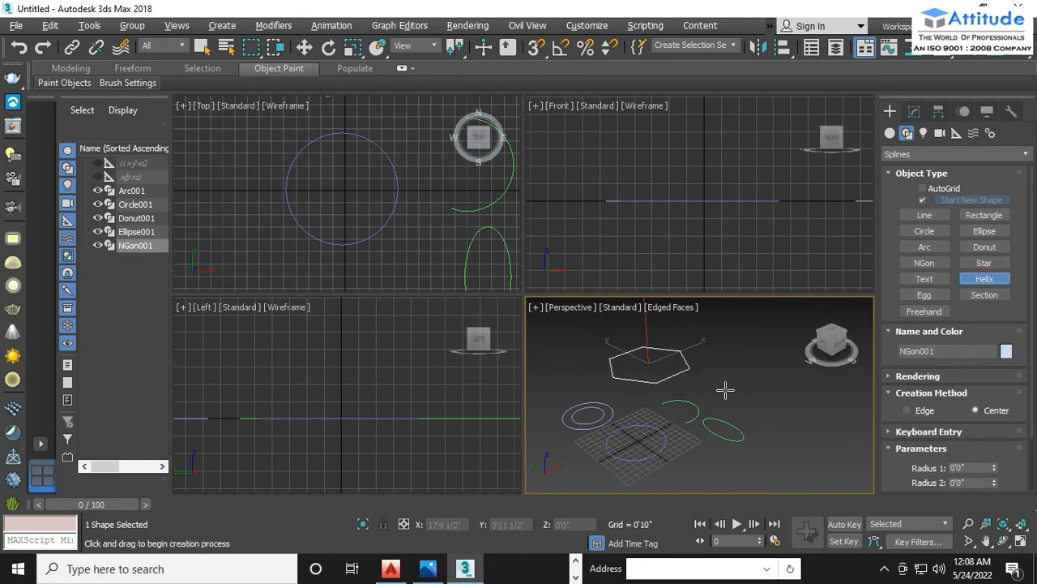
drag(726, 390, 744, 406)
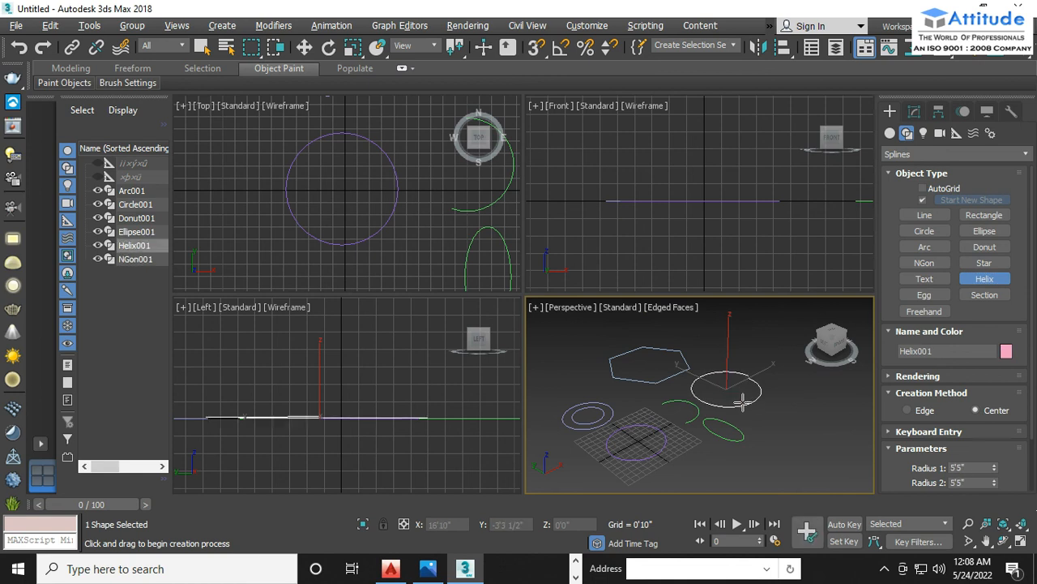
click(747, 327)
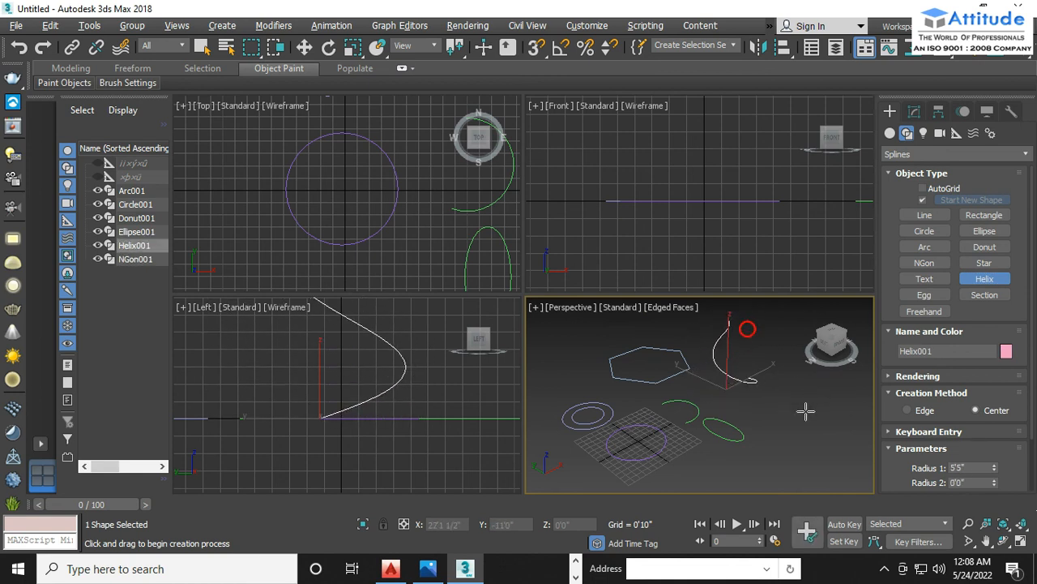
right_click(801, 418)
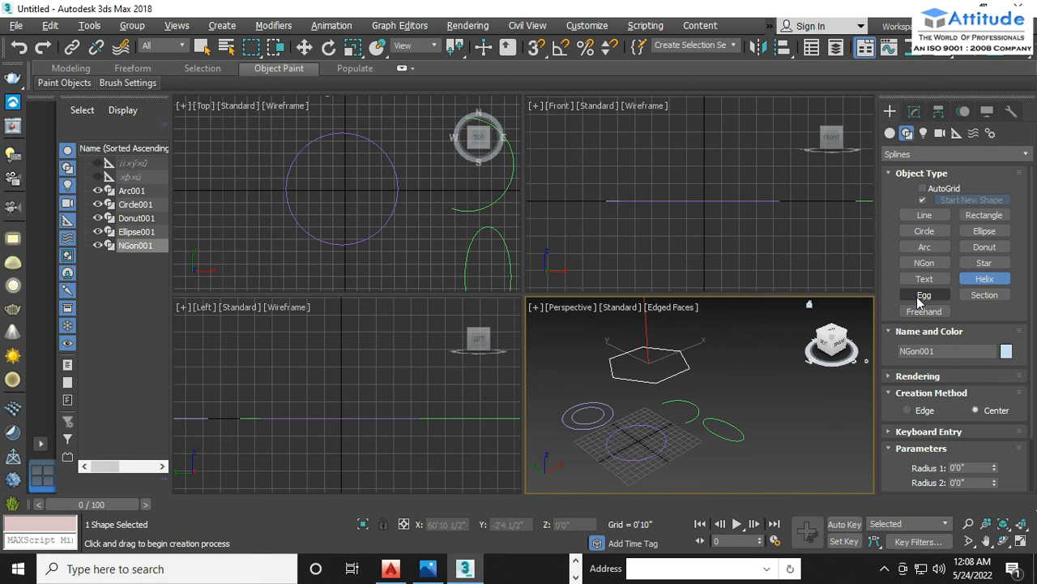
Draw an Egg spline about 18'11" long and 12'7 1/2" wide beside the hexagon in the Perspective viewport.
drag(741, 373, 759, 396)
right_click(813, 444)
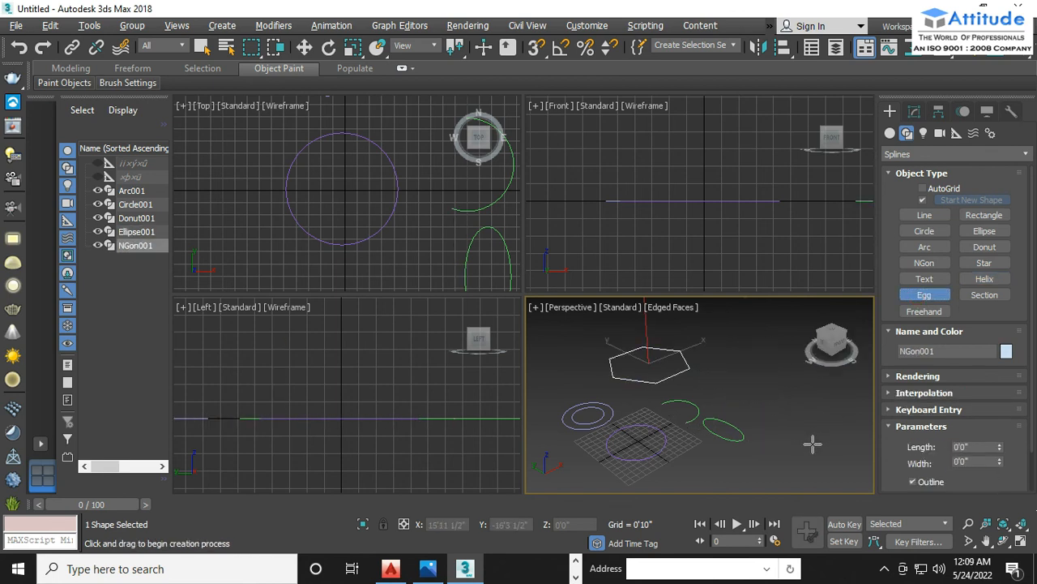
click(924, 295)
drag(721, 362, 738, 396)
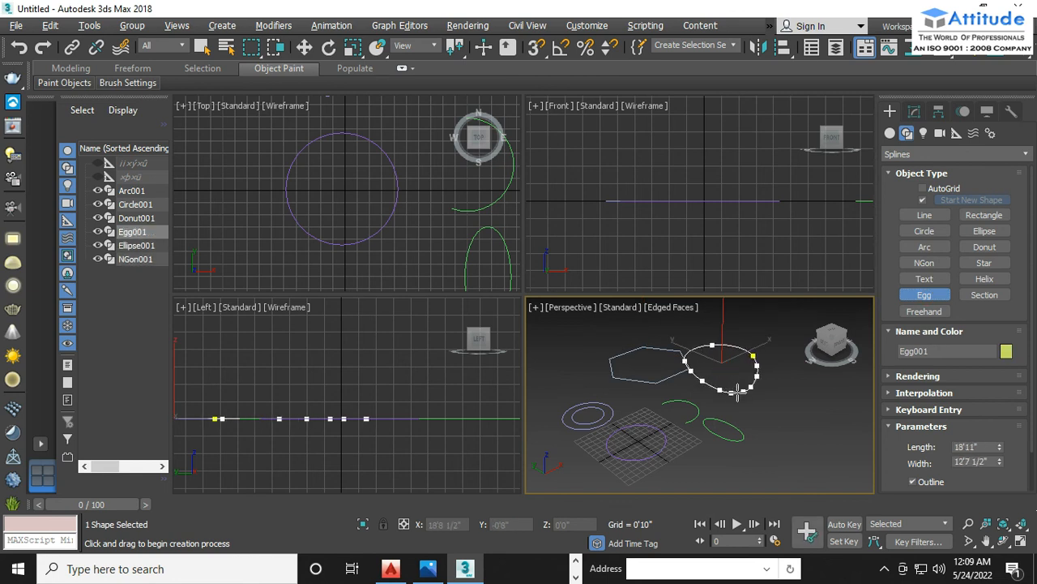